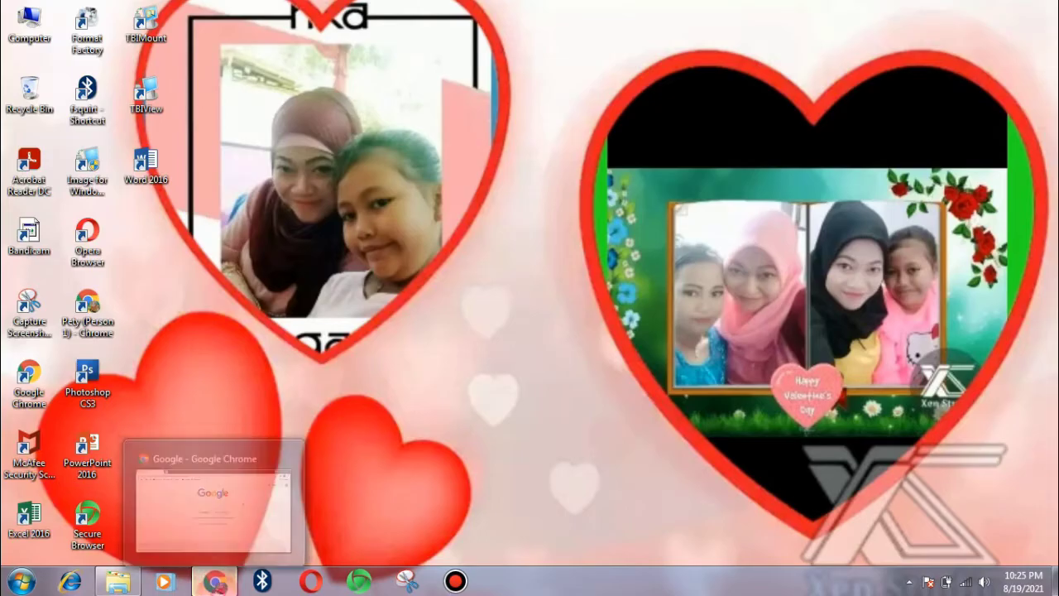
- Bring Chrome forward and open the Google account panel on the home page
left_click(217, 583)
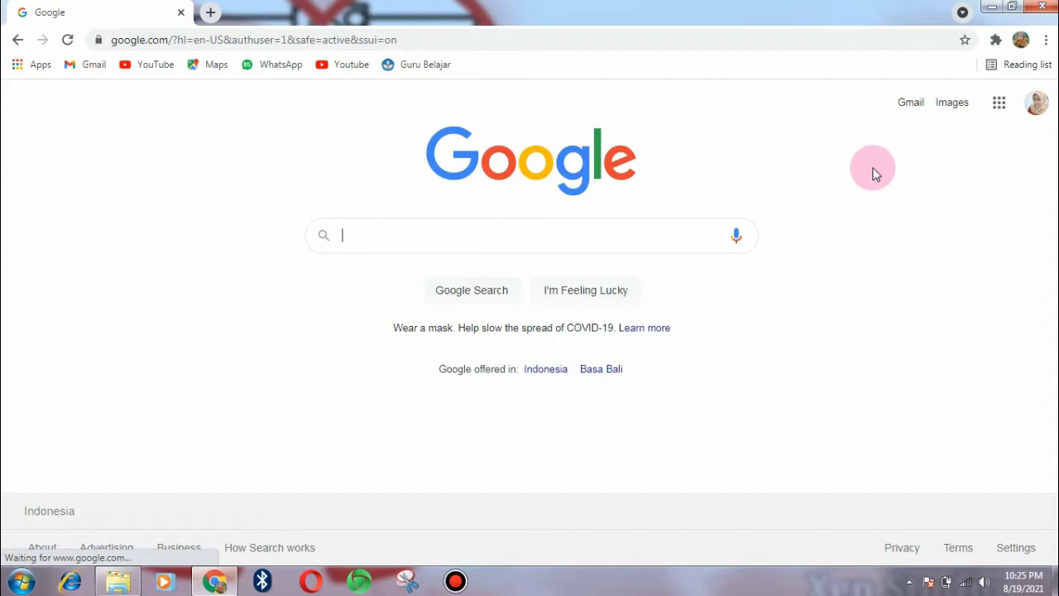
left_click(1038, 106)
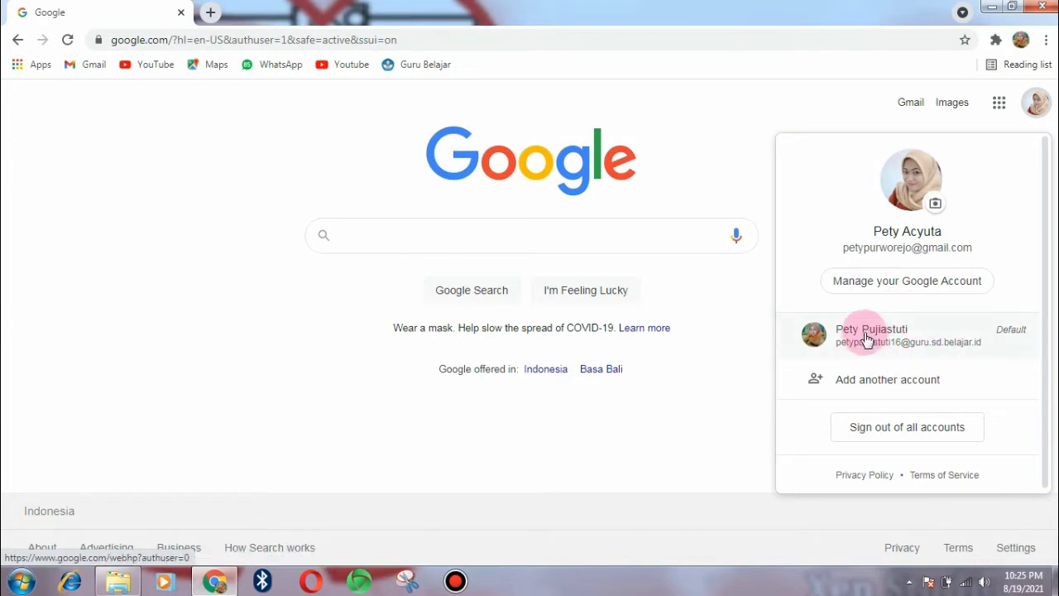
- Sign in with another Google account by entering its e-mail address and password
left_click(892, 386)
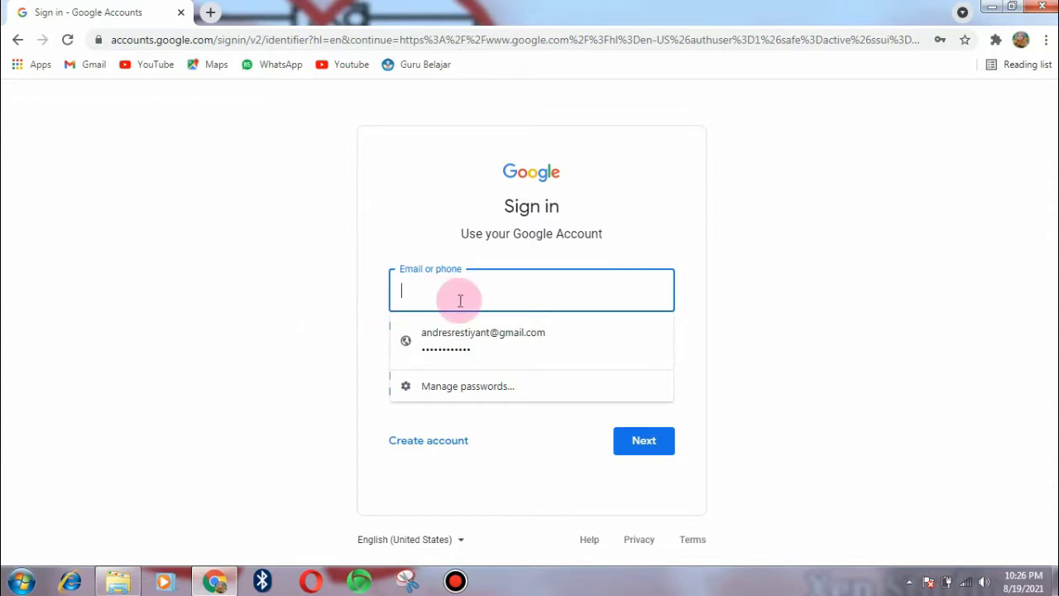
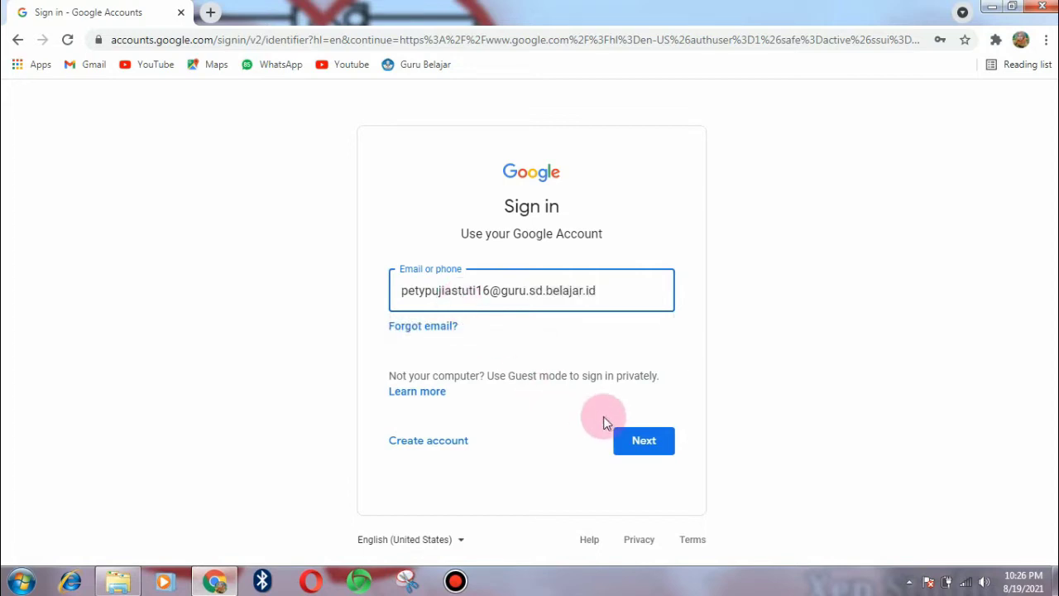
left_click(631, 442)
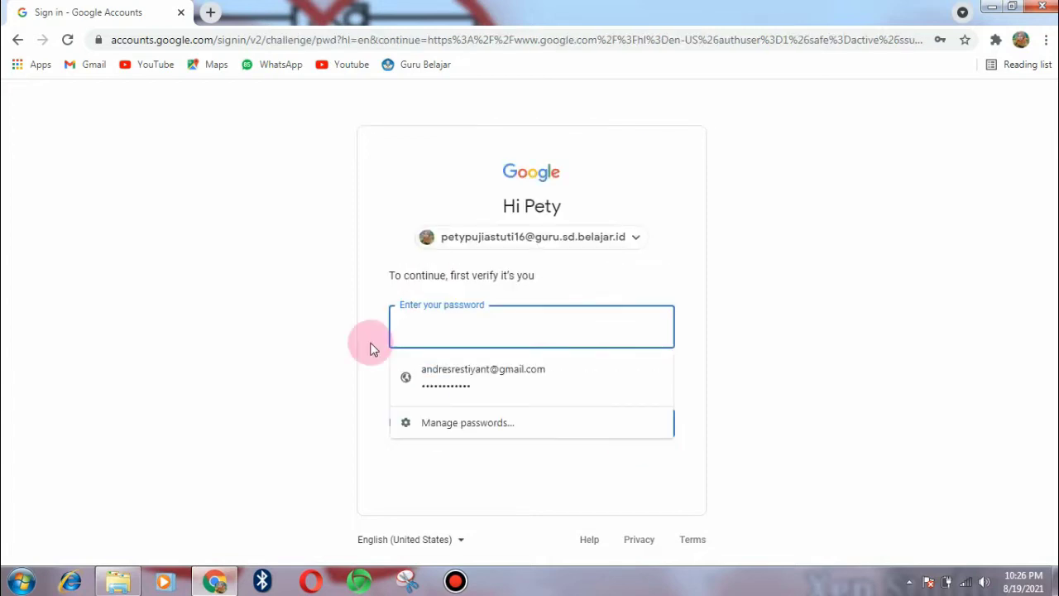
type("***")
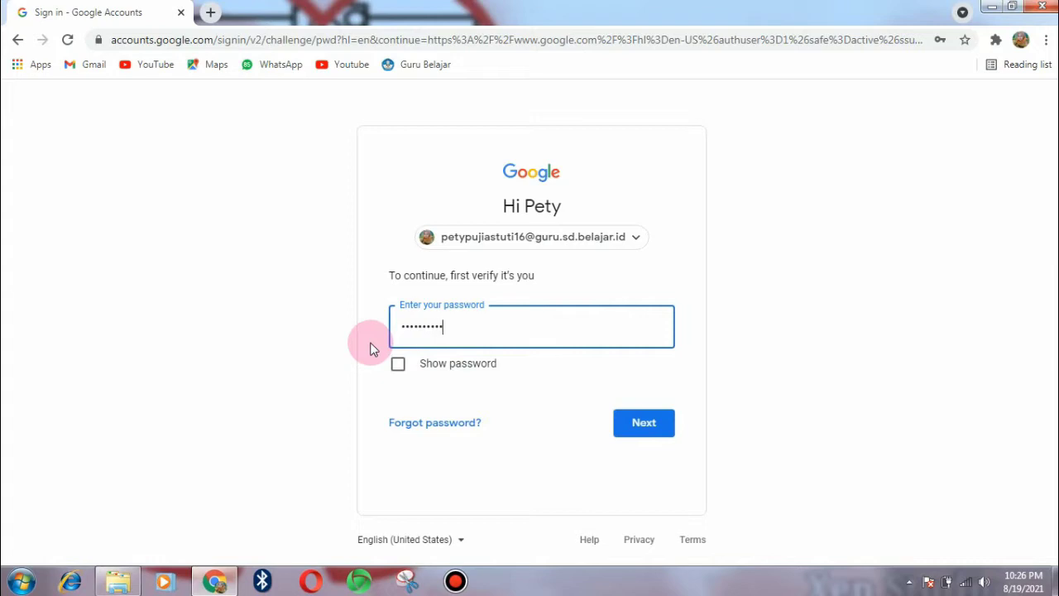
left_click(631, 424)
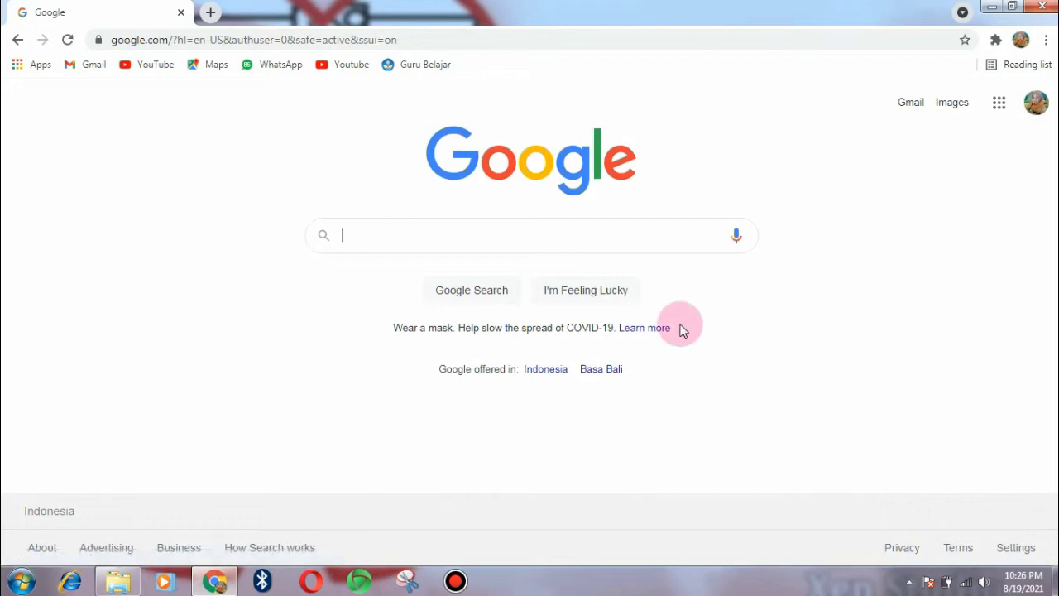
- Confirm the active account, then launch Google Classroom from the Google apps grid
left_click(1036, 104)
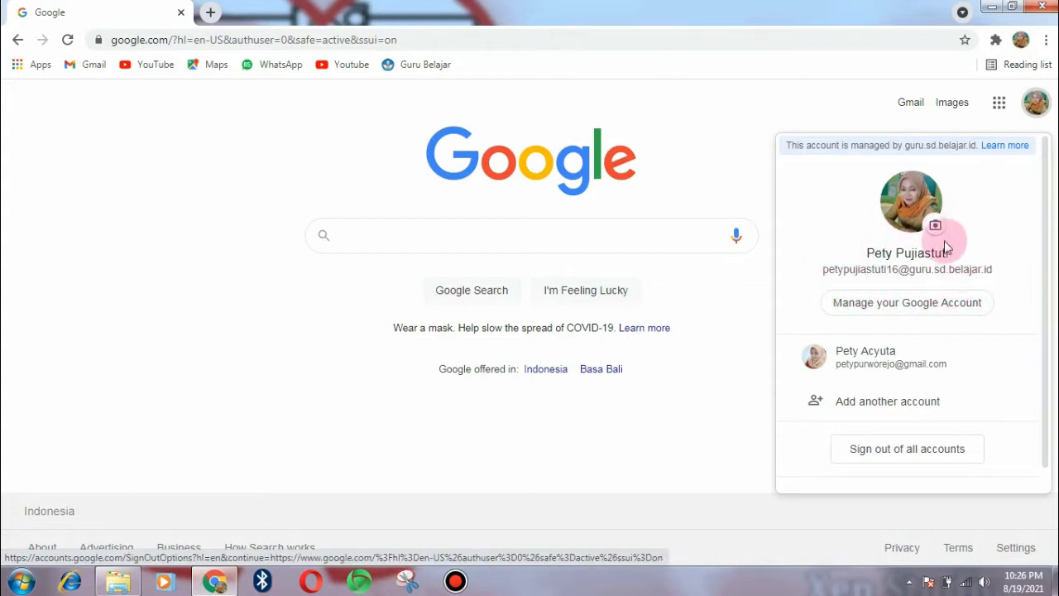
left_click(691, 146)
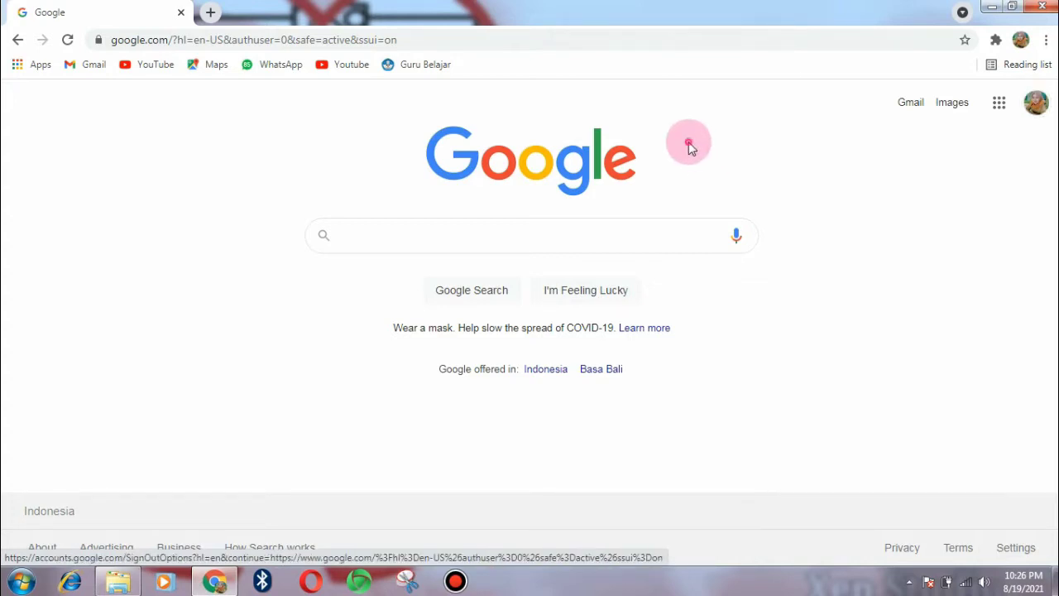
left_click(999, 105)
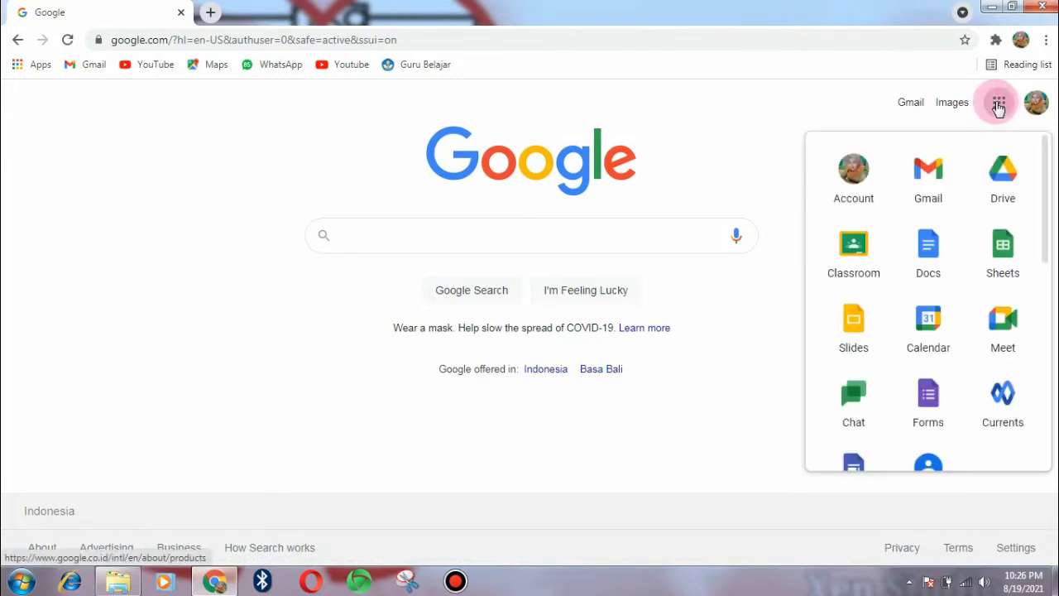
left_click(848, 264)
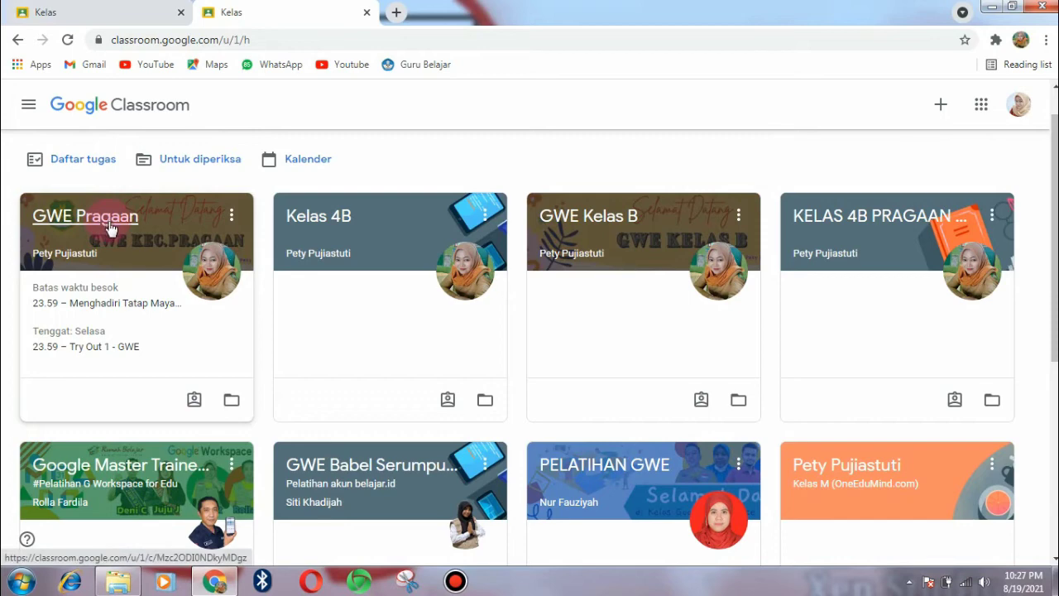
- Open the Try Out 2 GWE assignment in the GWE Pragaan class and follow its guide link
left_click(85, 216)
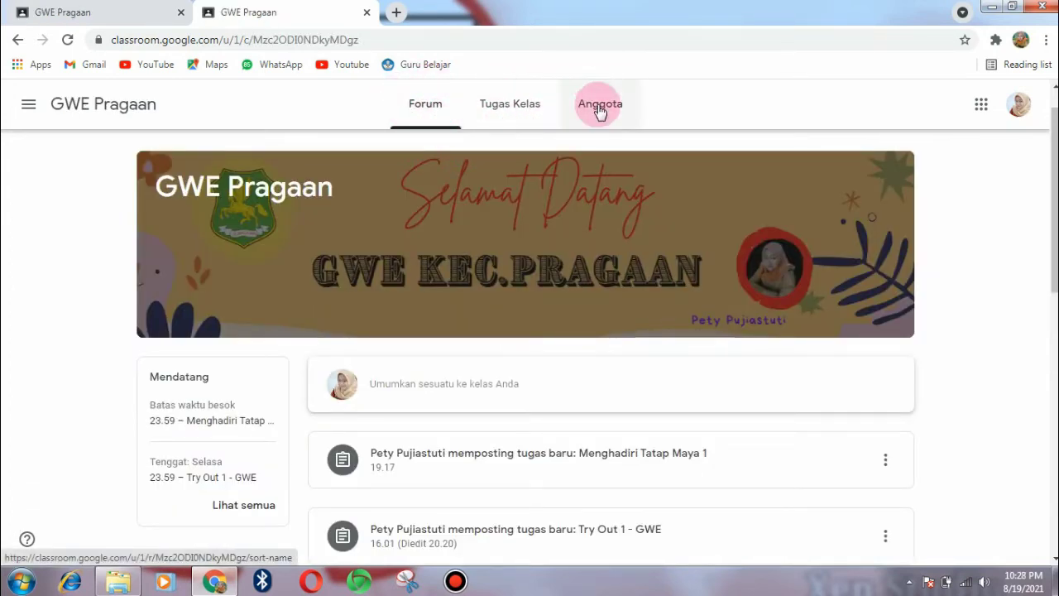
left_click(509, 114)
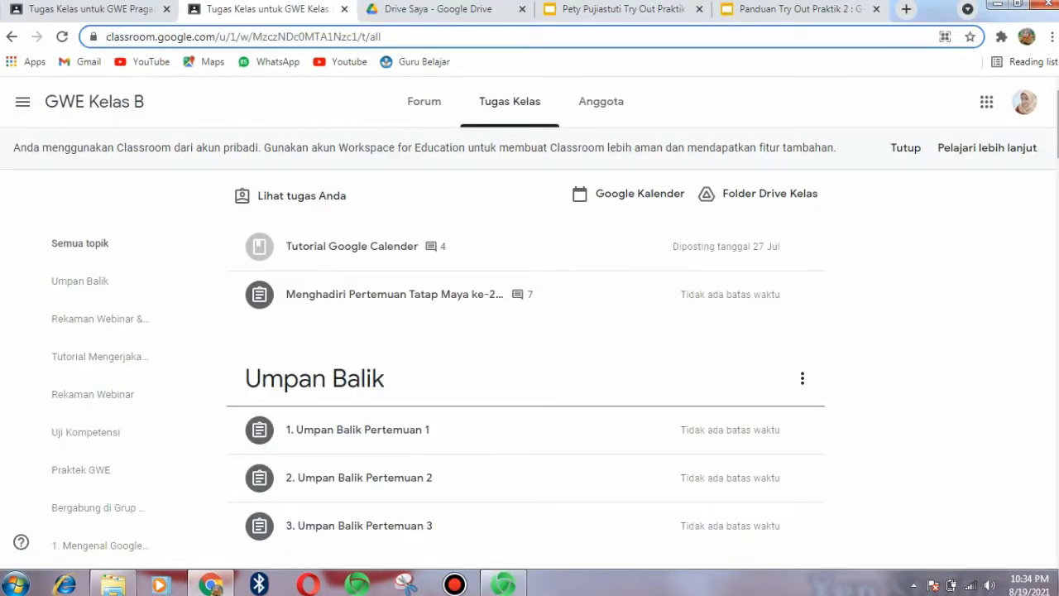
scroll(530, 331, "down", 6)
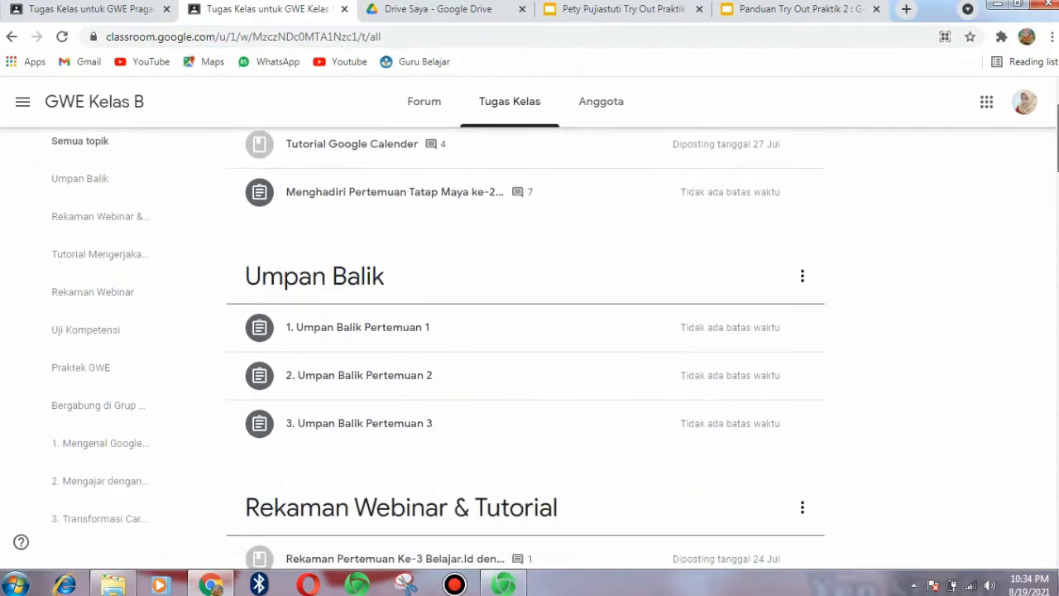
scroll(525, 348, "down", 7)
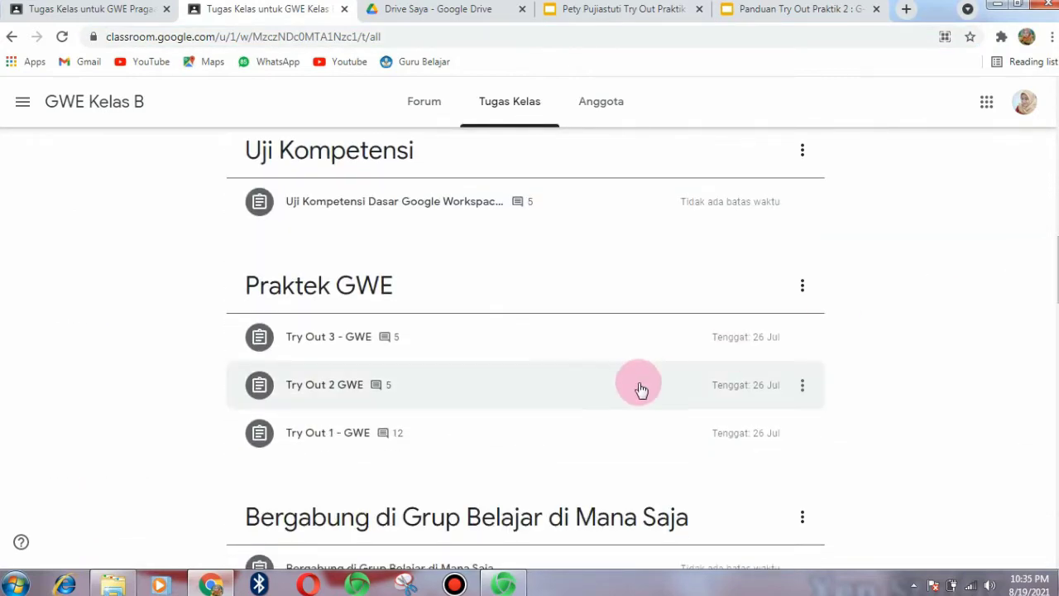
left_click(641, 389)
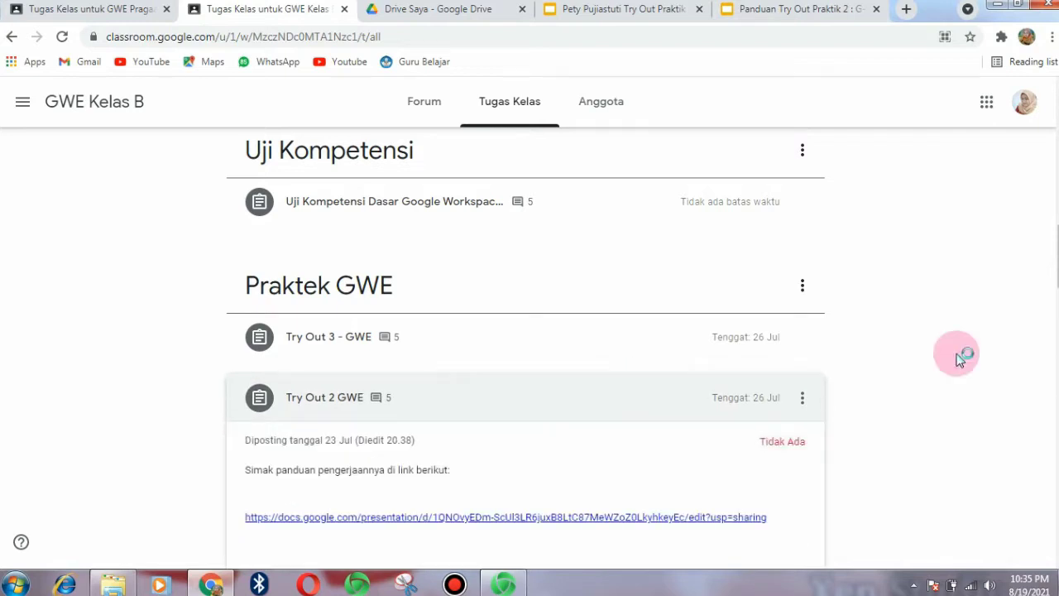
scroll(1051, 273, "down", 4)
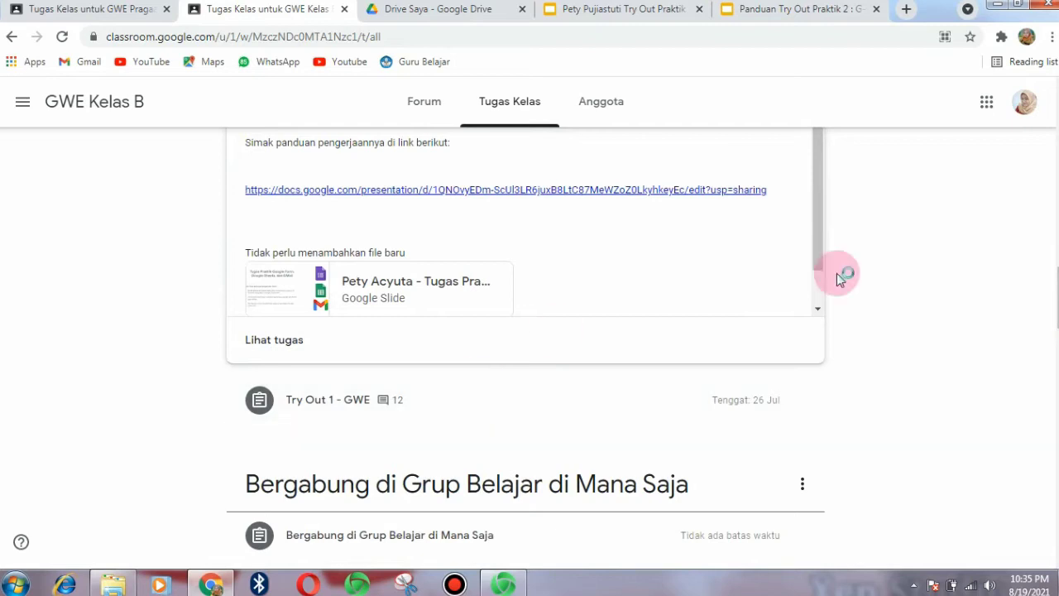
scroll(1055, 273, "up", 3)
scroll(1053, 273, "down", 1)
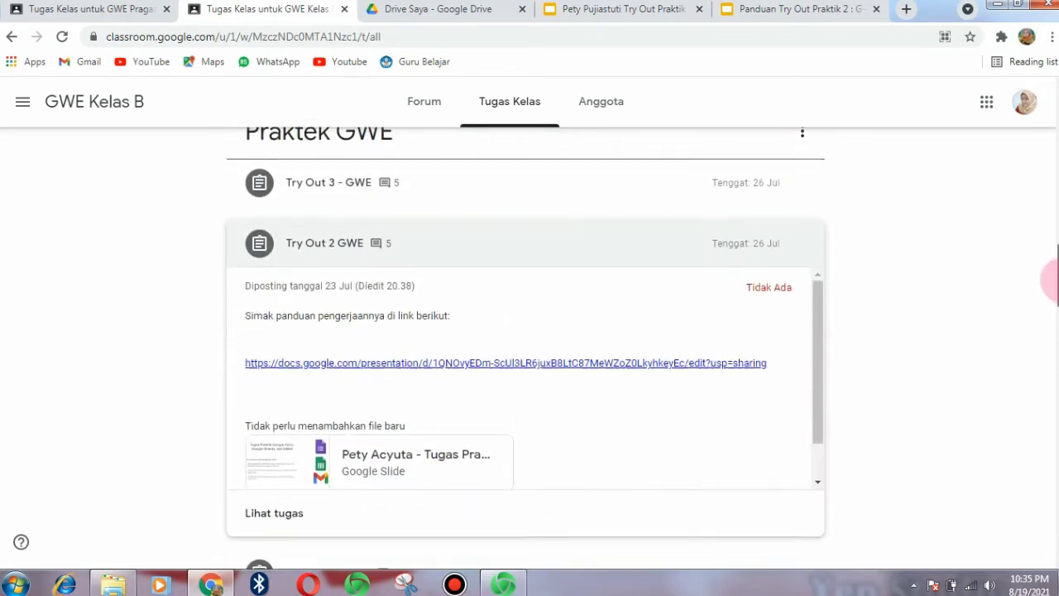
left_click(264, 507)
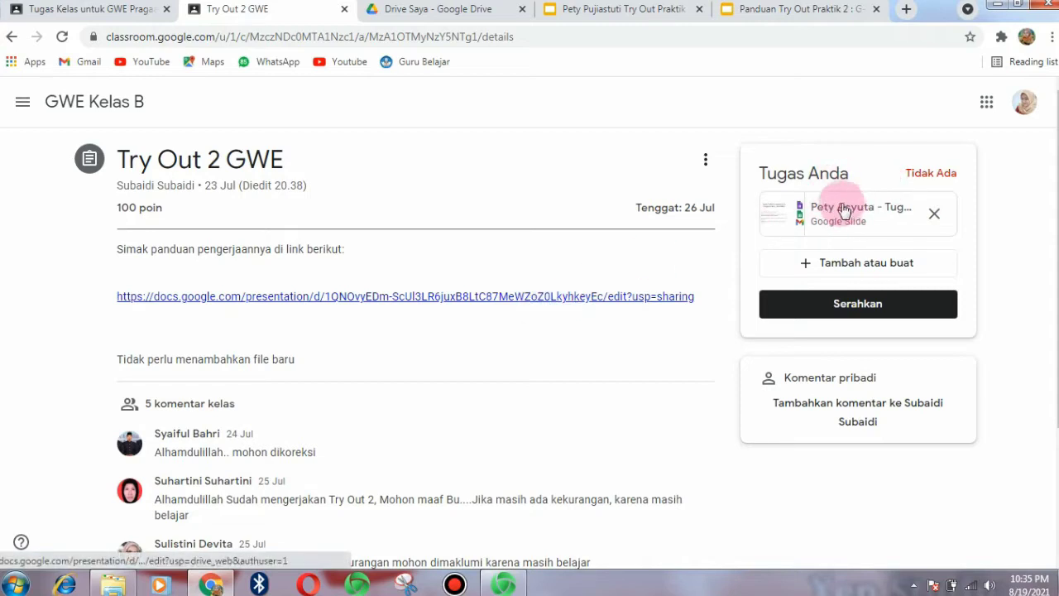
left_click(636, 297)
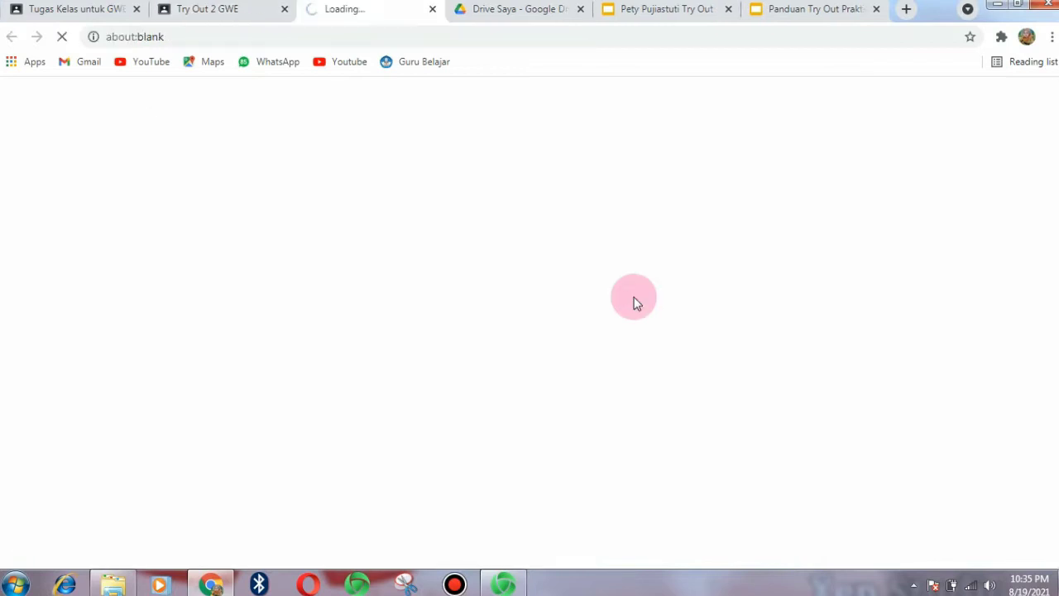
- Page through the Panduan Try Out Praktik 2 guide deck, then return to the Try Out 2 GWE assignment
left_click(432, 9)
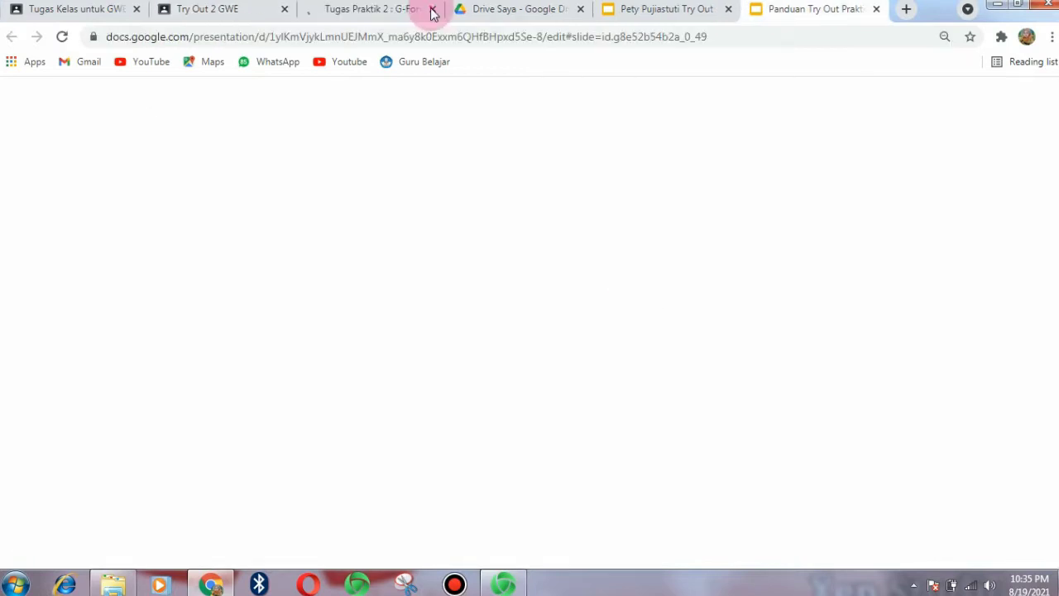
left_click(432, 10)
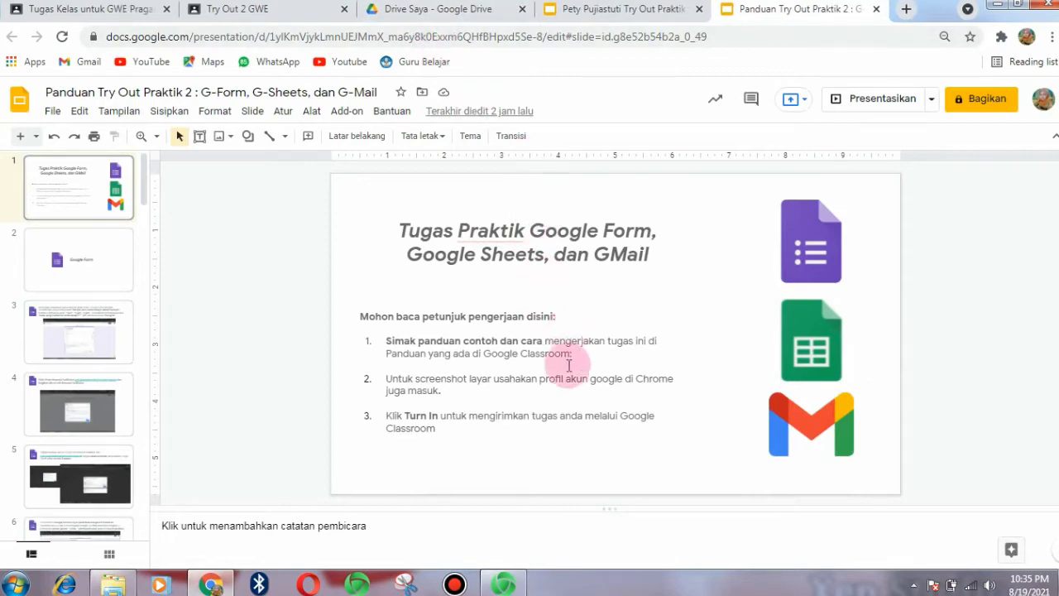
key("Down")
key("Down")
key("Down")
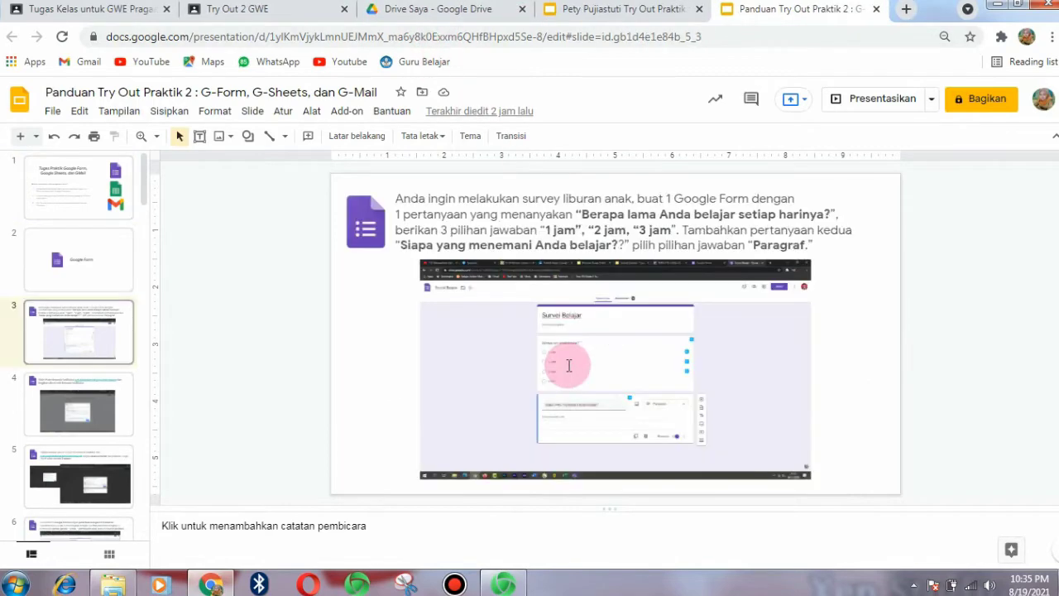
key("Down")
key("Down")
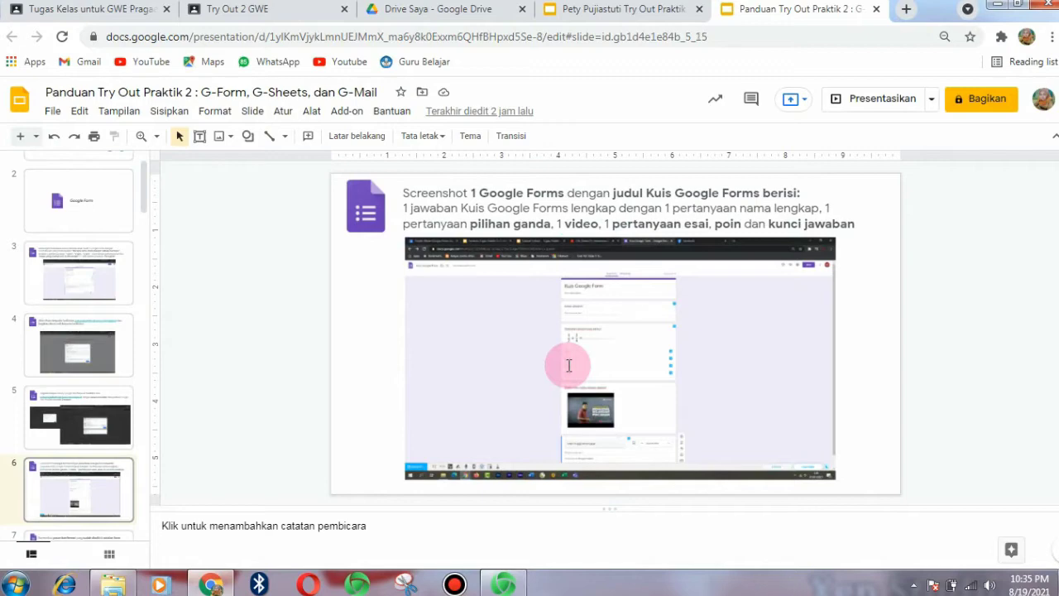
key("Up")
key("Up")
key("Up")
key("Up")
key("Up")
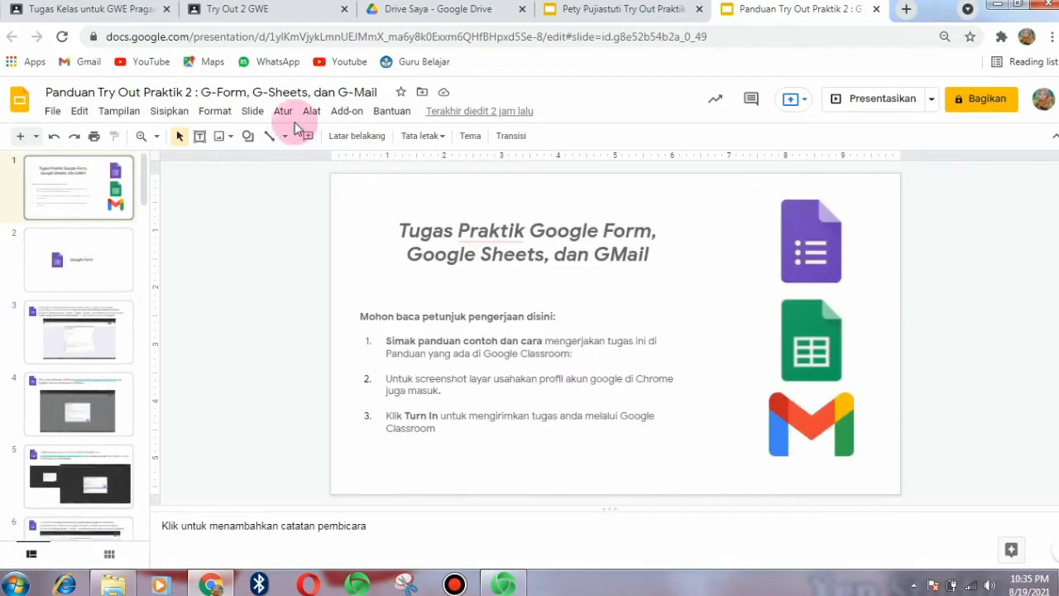
left_click(263, 6)
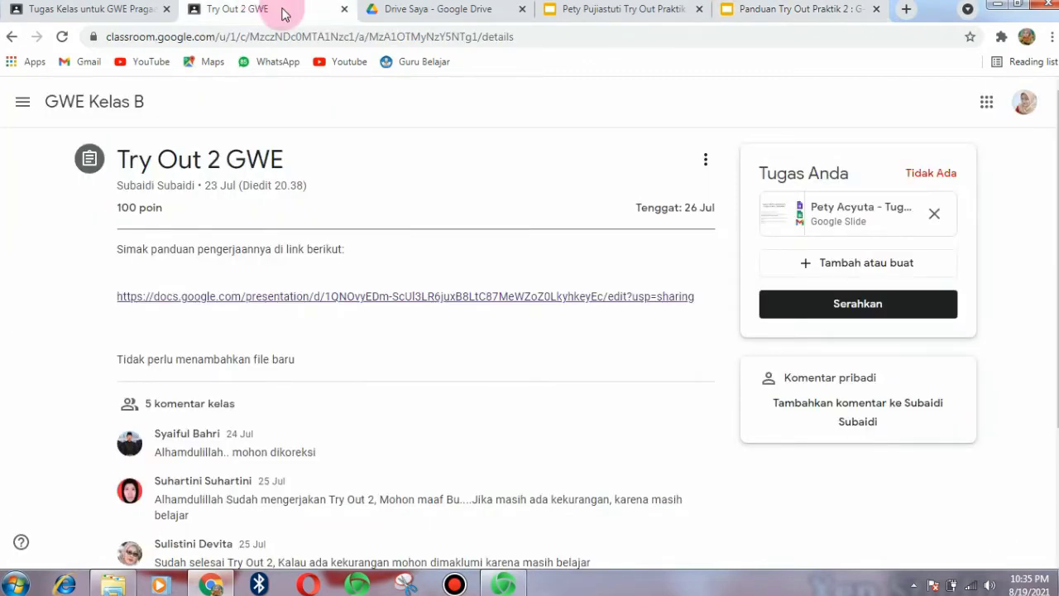
- Open the attached Try Out Praktik 2 task deck and browse to its Google Form slides
left_click(835, 209)
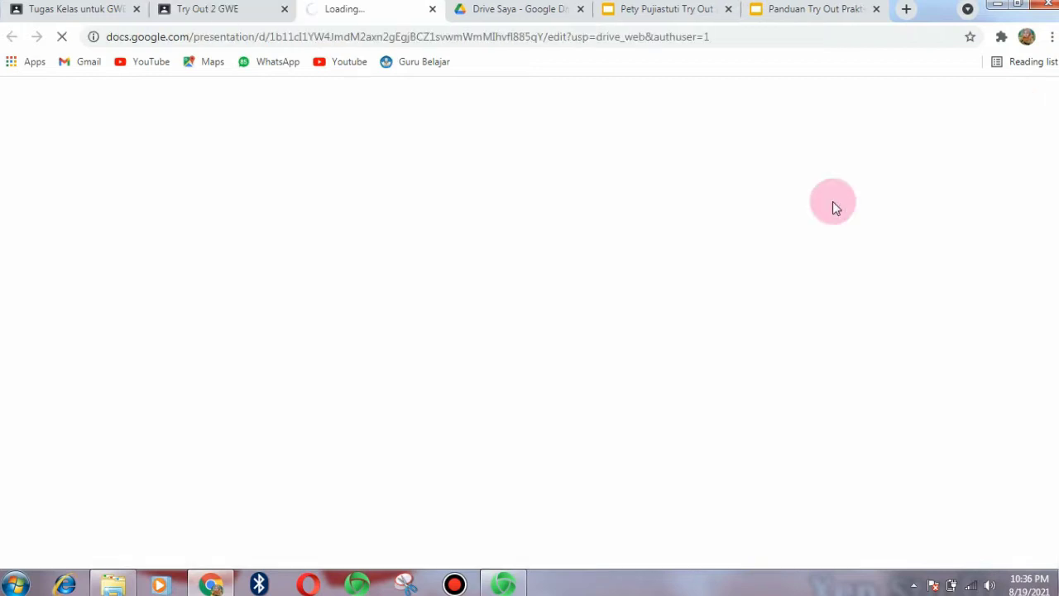
left_click(432, 8)
left_click(521, 8)
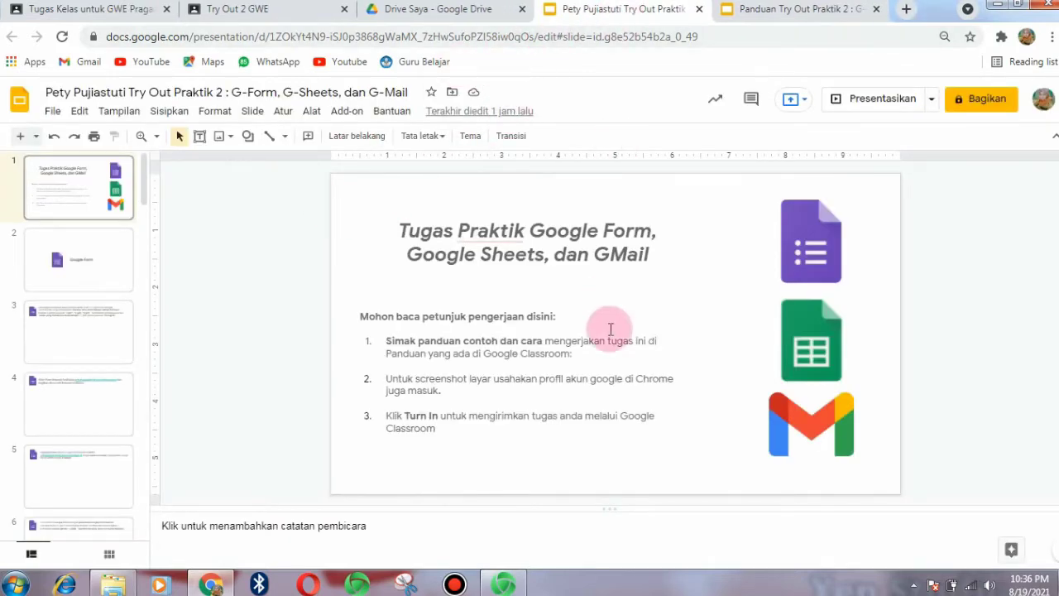
key("Down")
key("Down")
key("Down")
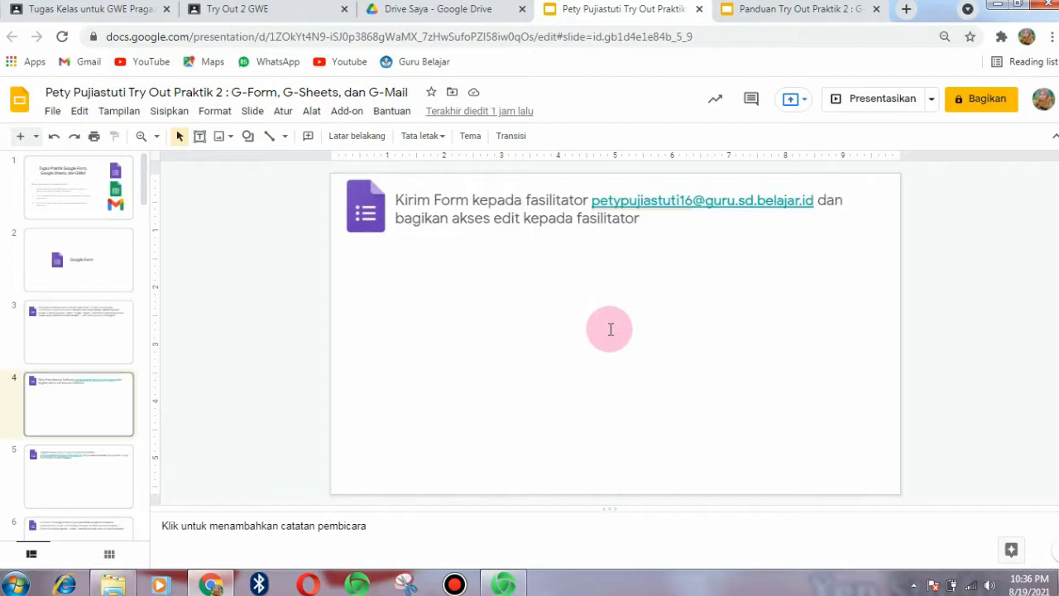
key("Up")
key("Up")
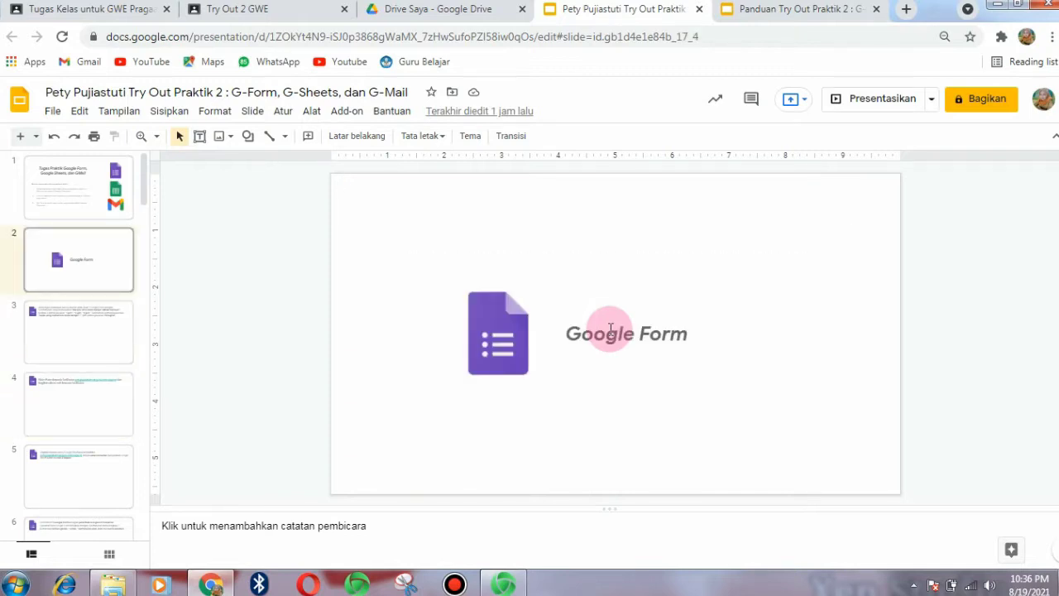
key("Up")
key("Down")
key("Down")
key("Down")
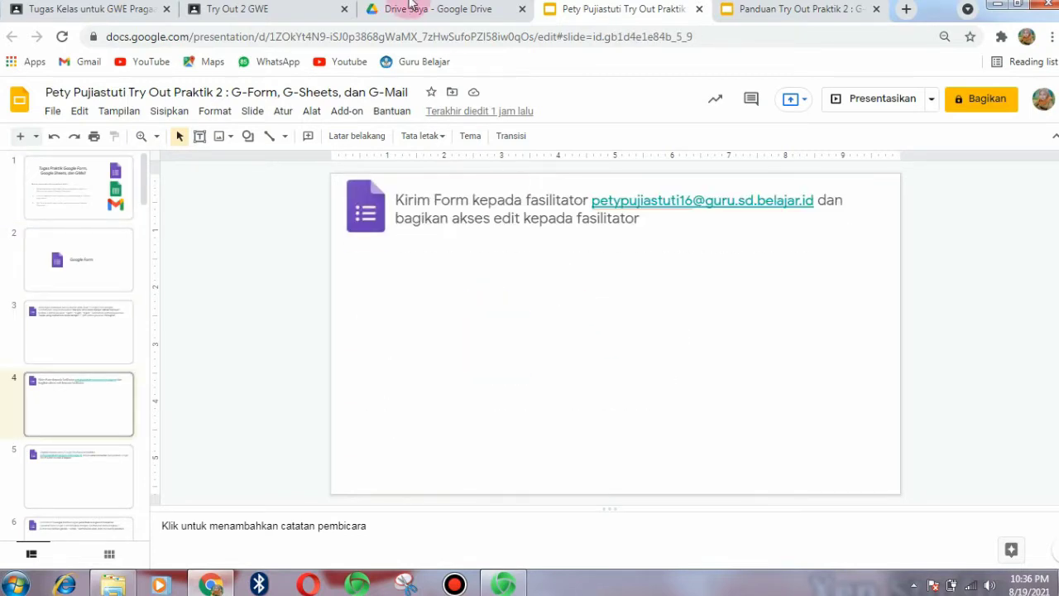
left_click(285, 10)
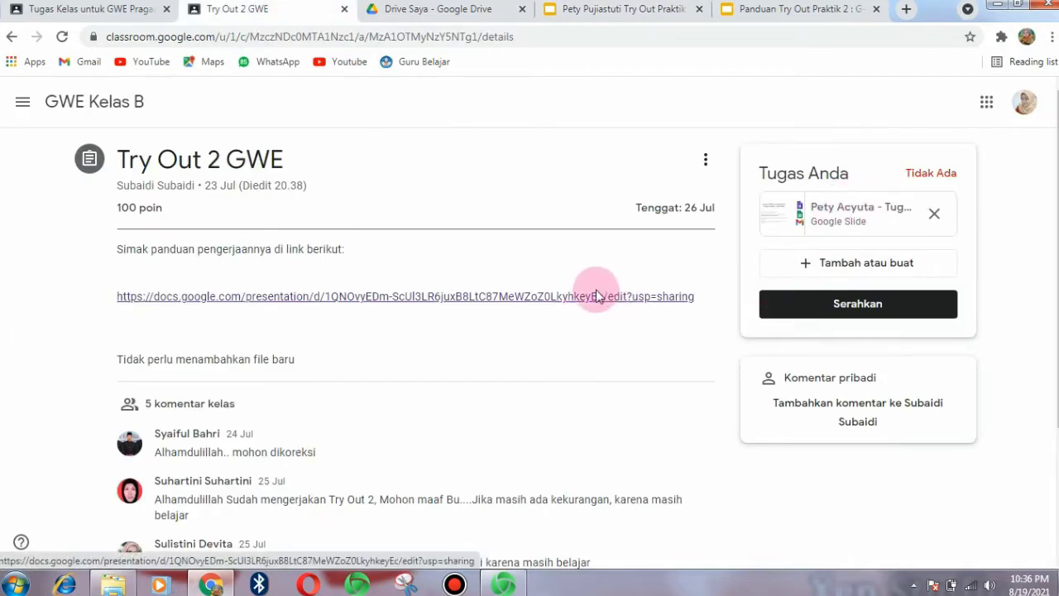
left_click(620, 8)
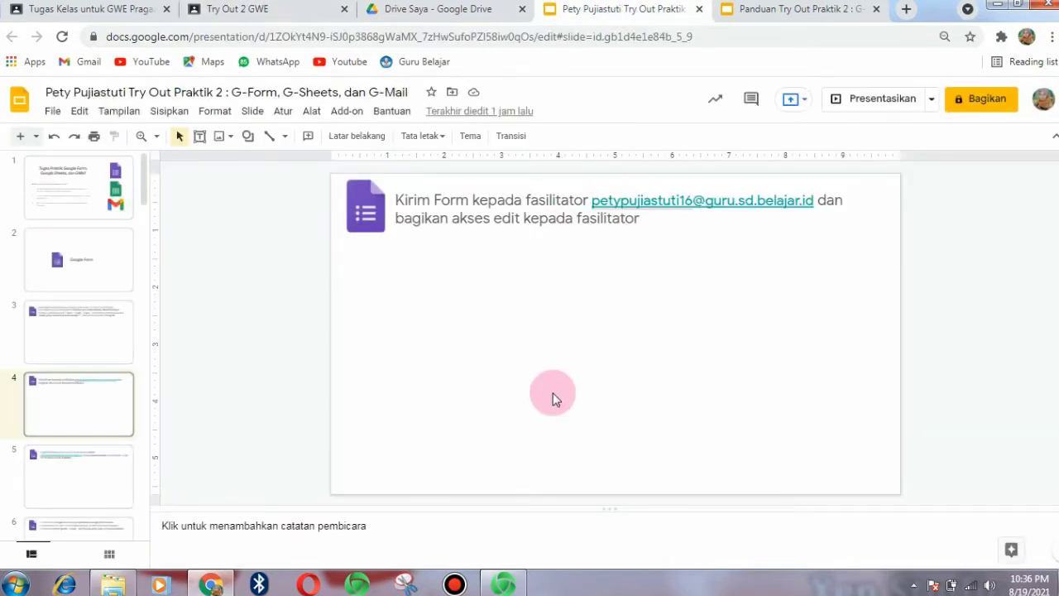
key("Up")
key("Up")
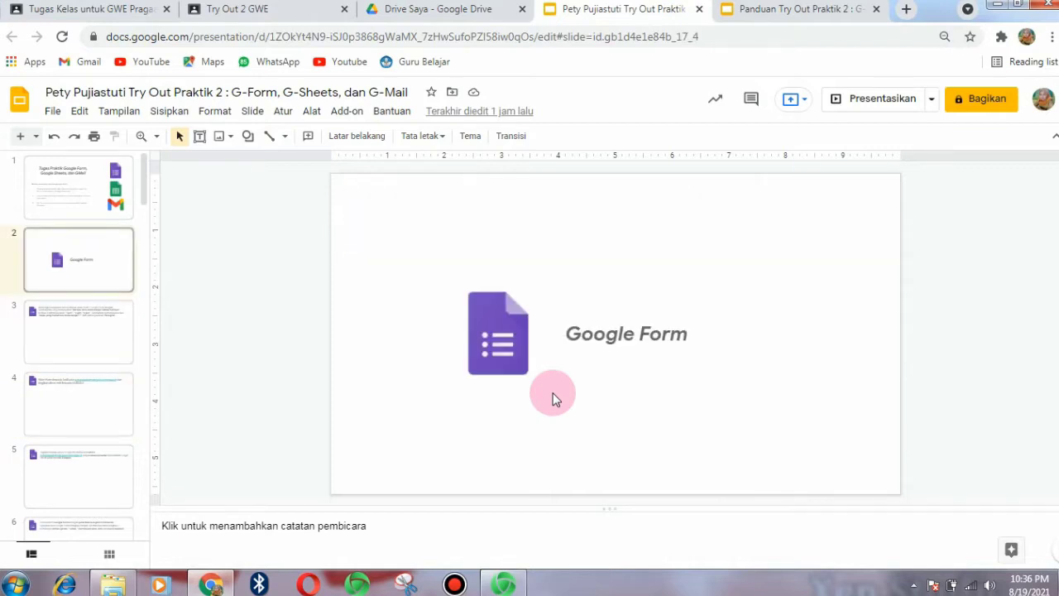
- Read the survey task slide in the Panduan guide deck, then switch to a blank new tab
key("Down")
key("Up")
key("Down")
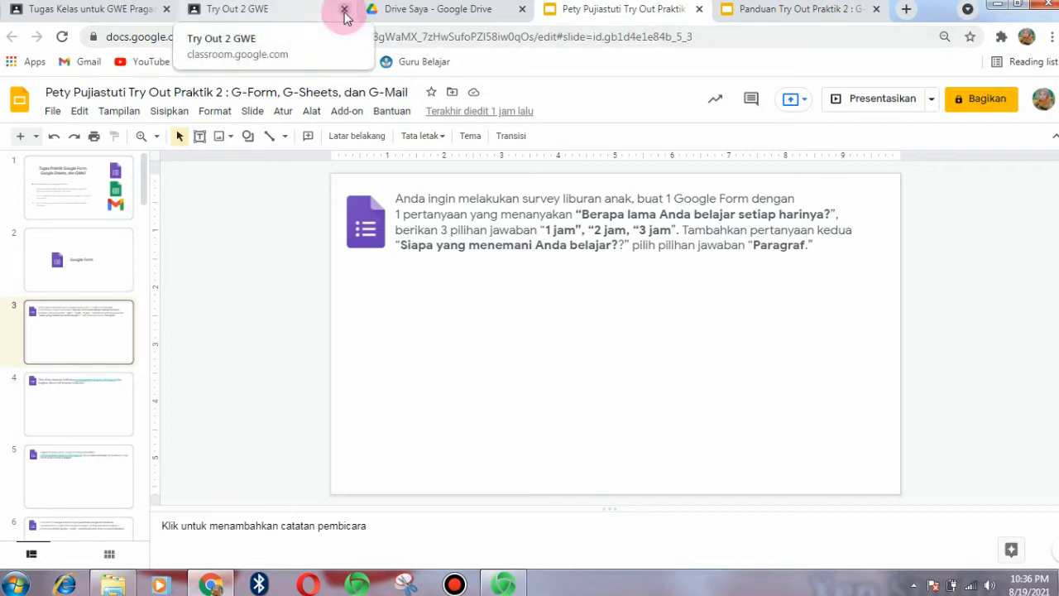
left_click(654, 9)
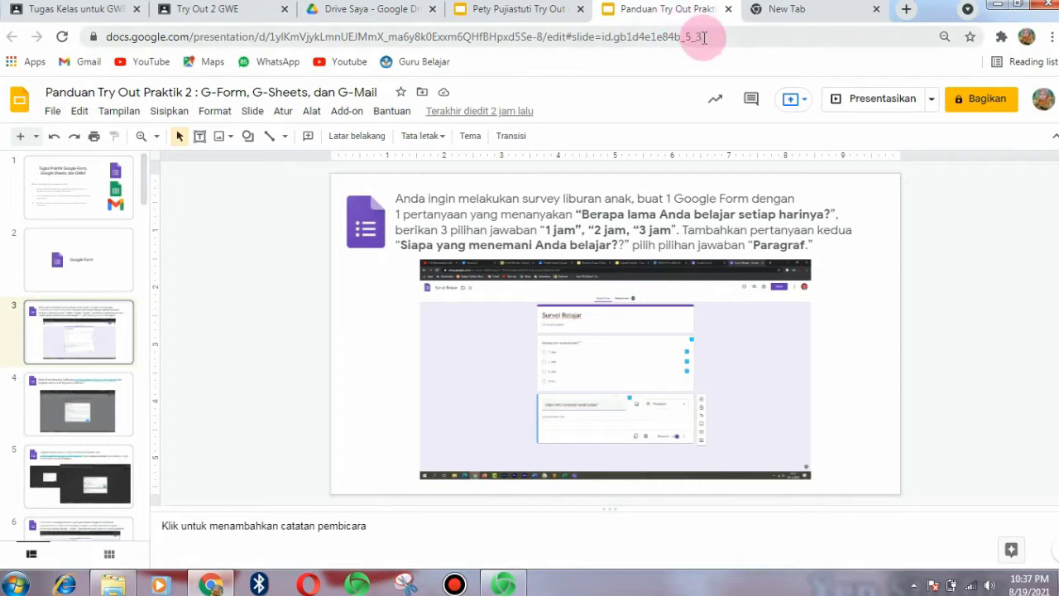
left_click(822, 5)
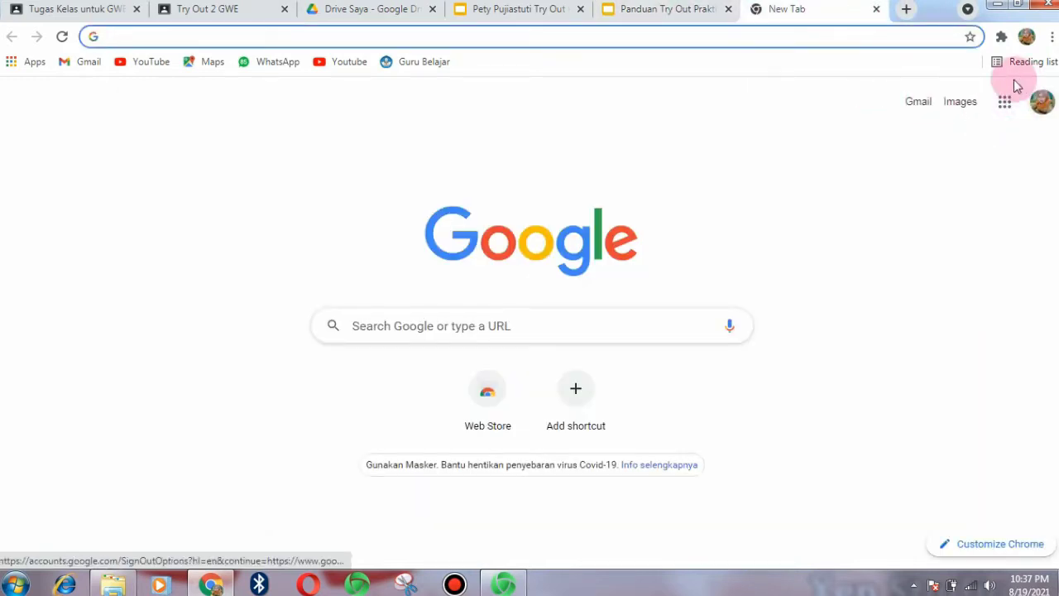
- Create a new blank form in Google Forms via the Google apps grid
left_click(1004, 106)
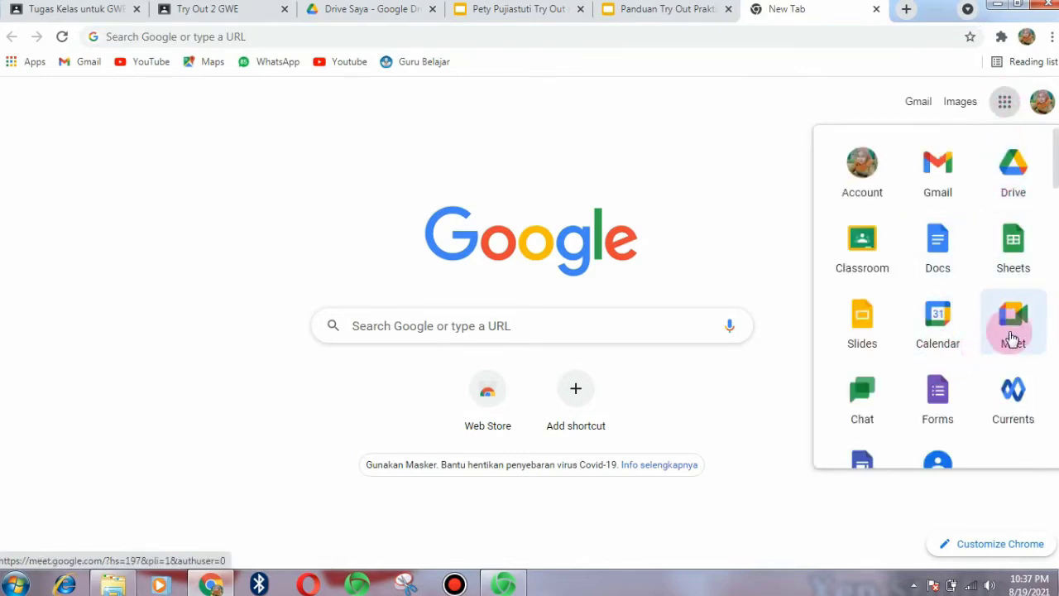
left_click(938, 395)
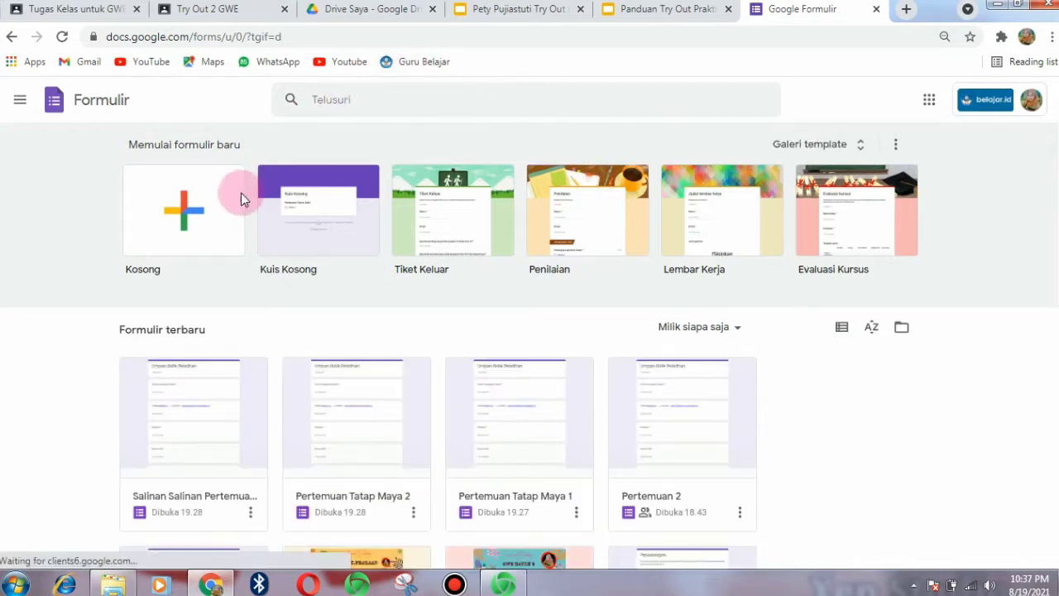
left_click(176, 202)
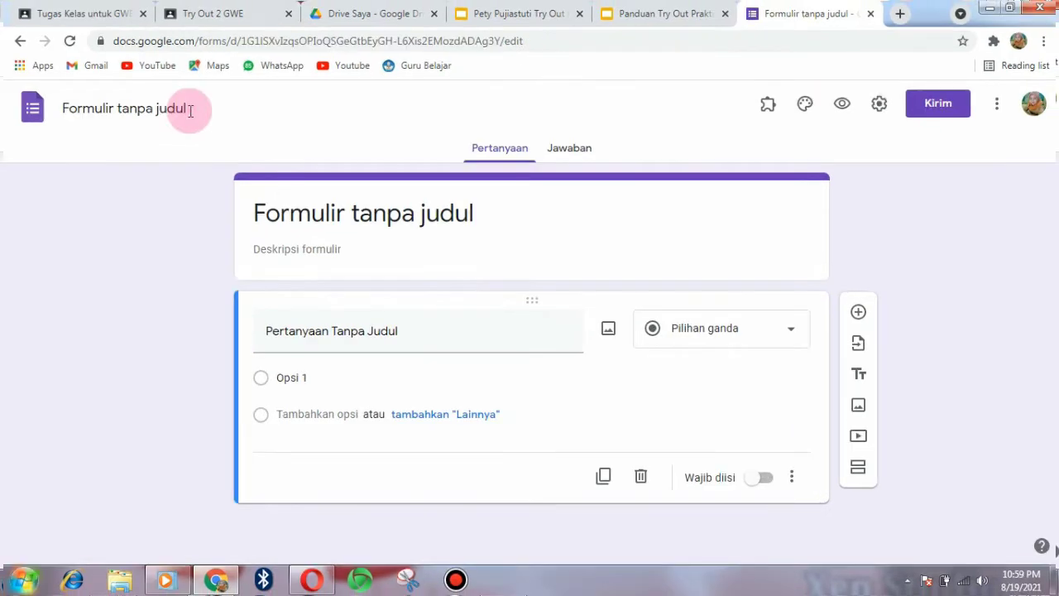
- Title the form 'Survey Liburan' and copy the study-time question text from the guide slide
left_click(191, 109)
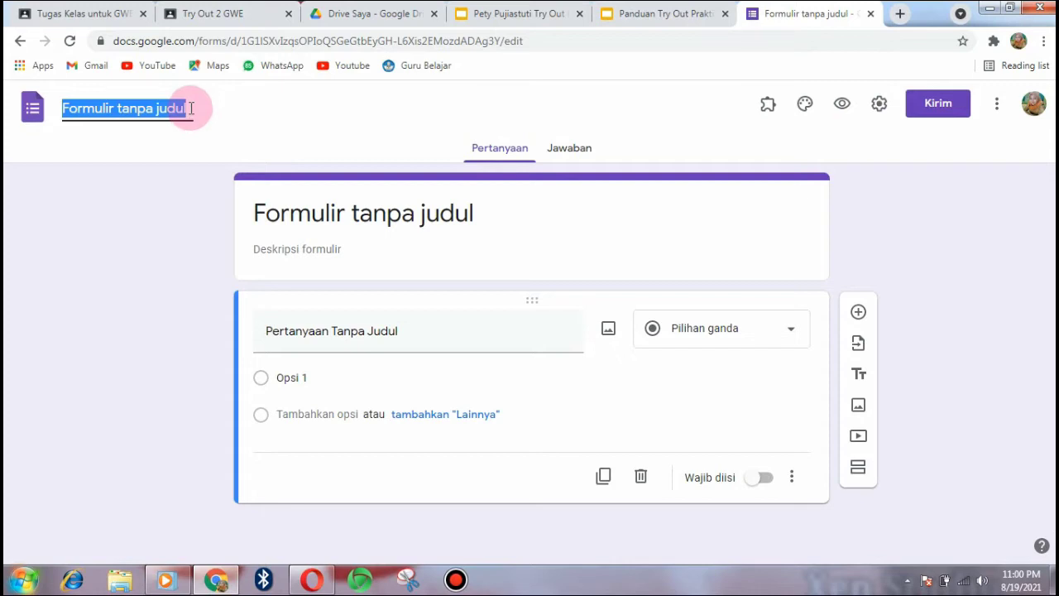
type("survey liburan")
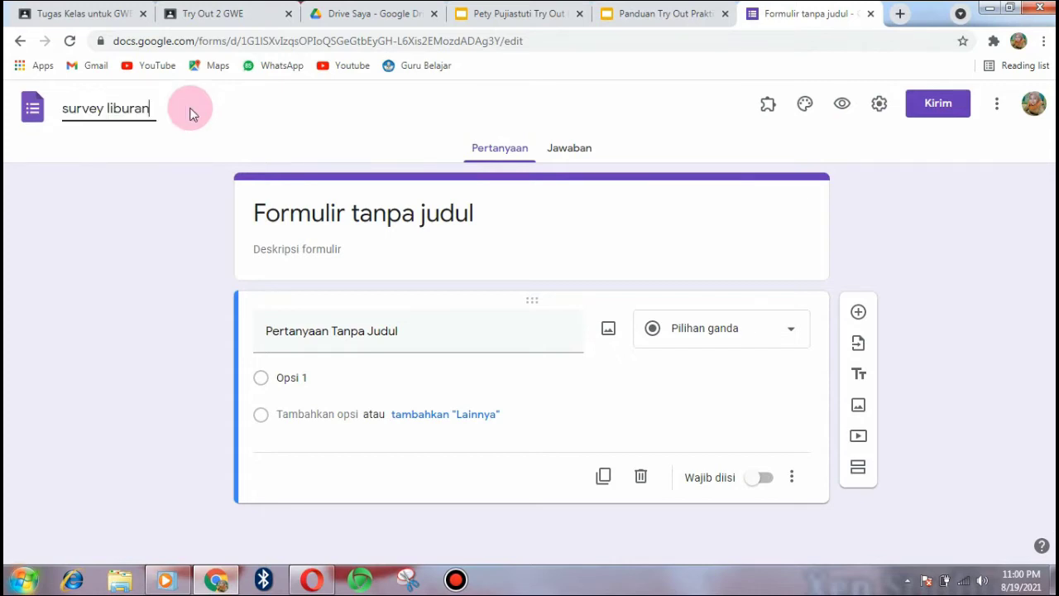
left_click(70, 110)
key("BackSpace")
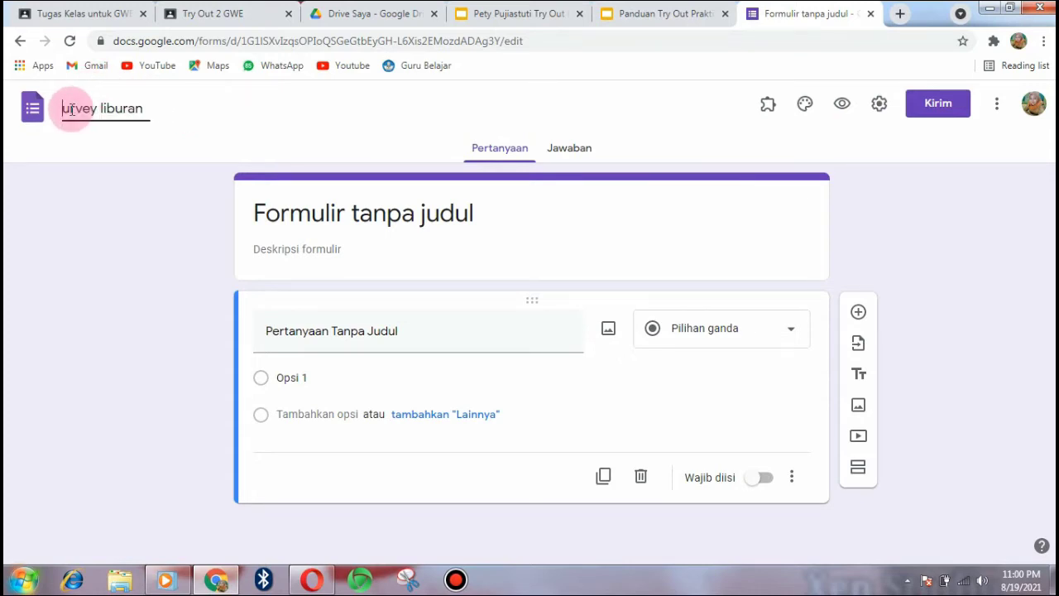
type("S")
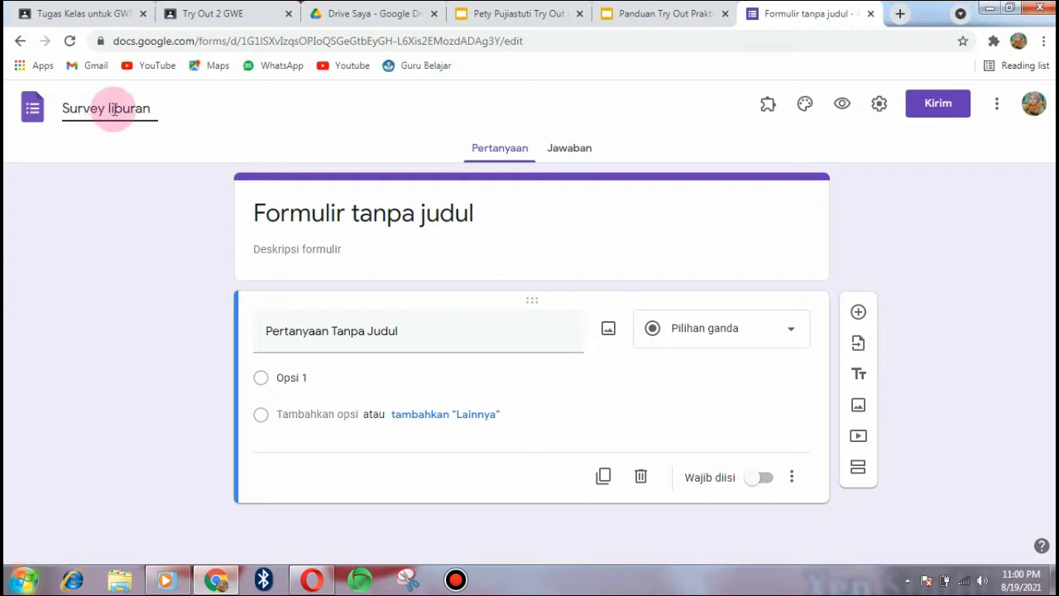
left_click(110, 108)
key("BackSpace")
type("L")
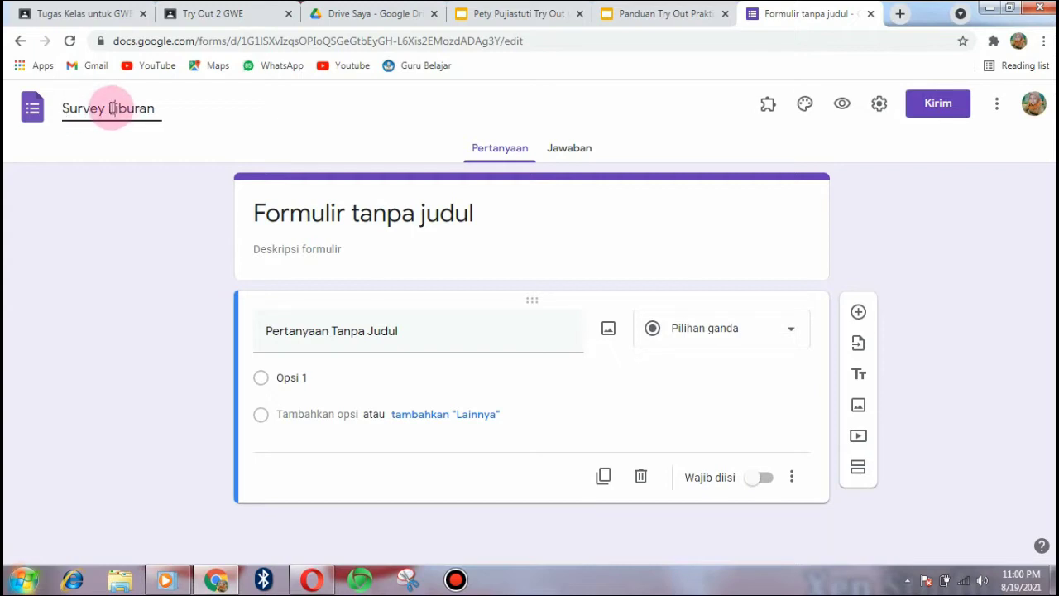
left_click(476, 219)
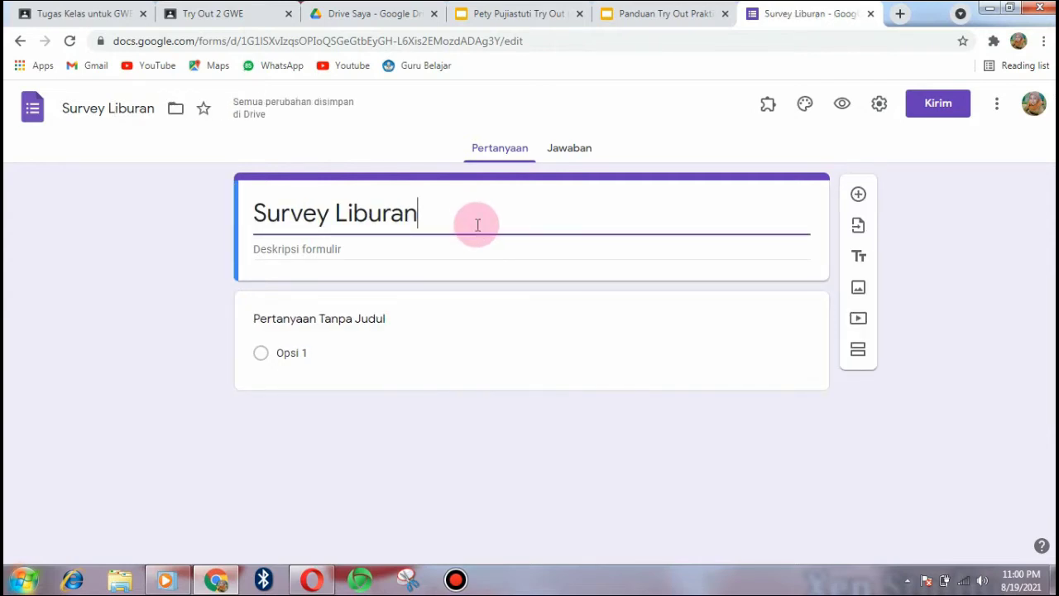
left_click(666, 14)
left_click_drag(590, 224, 822, 222)
key("ctrl+c")
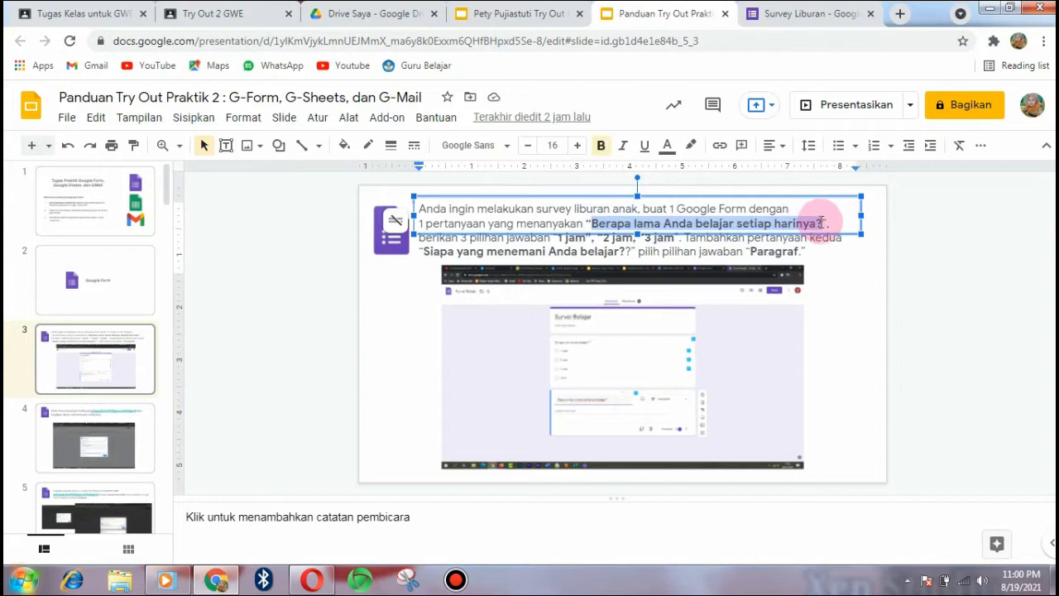
- Make 'Berapa lama Anda belajar setiap harinya?' a required question with options 1 Jam, 2 Jam, 3 Jam, then add another question
left_click(805, 14)
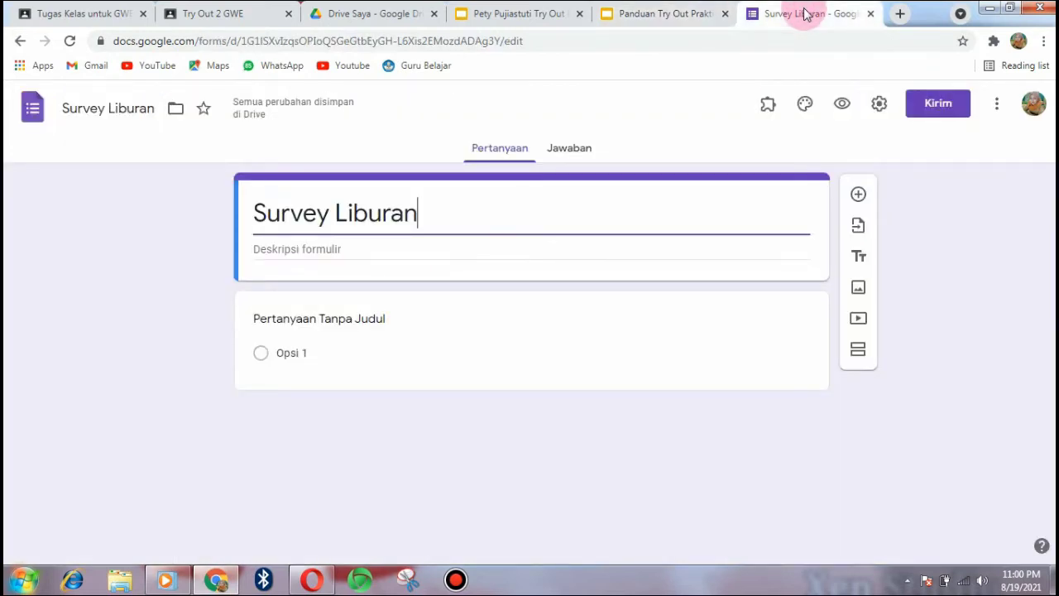
left_click(401, 326)
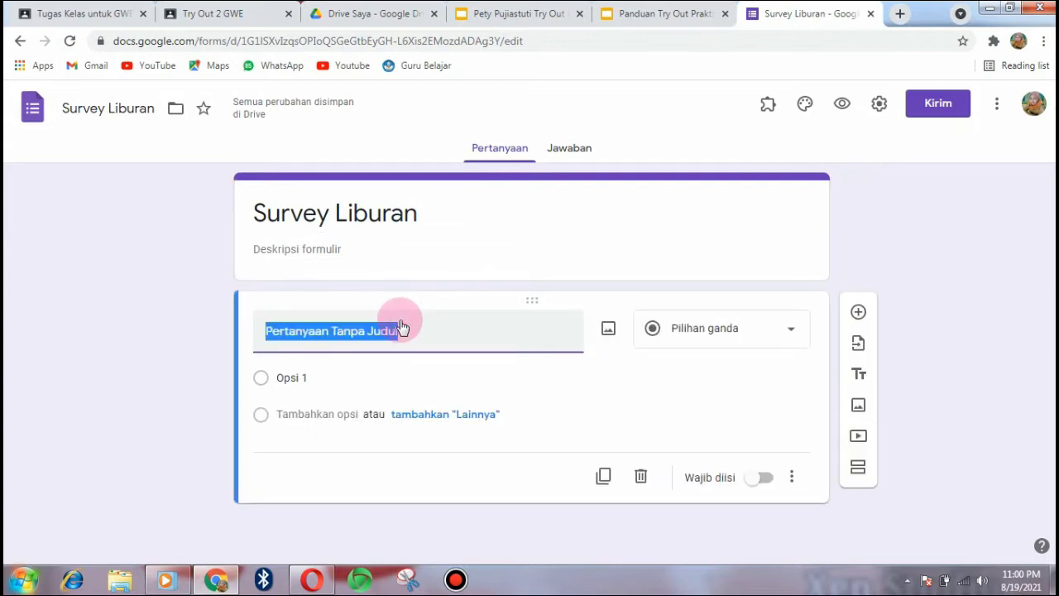
key("ctrl+v")
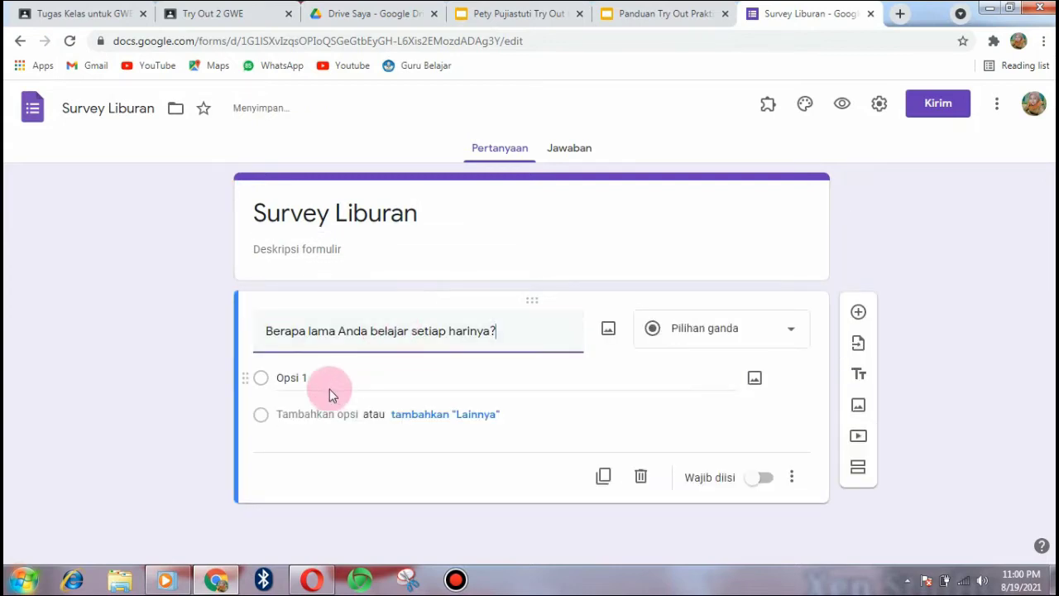
left_click(330, 388)
type("1")
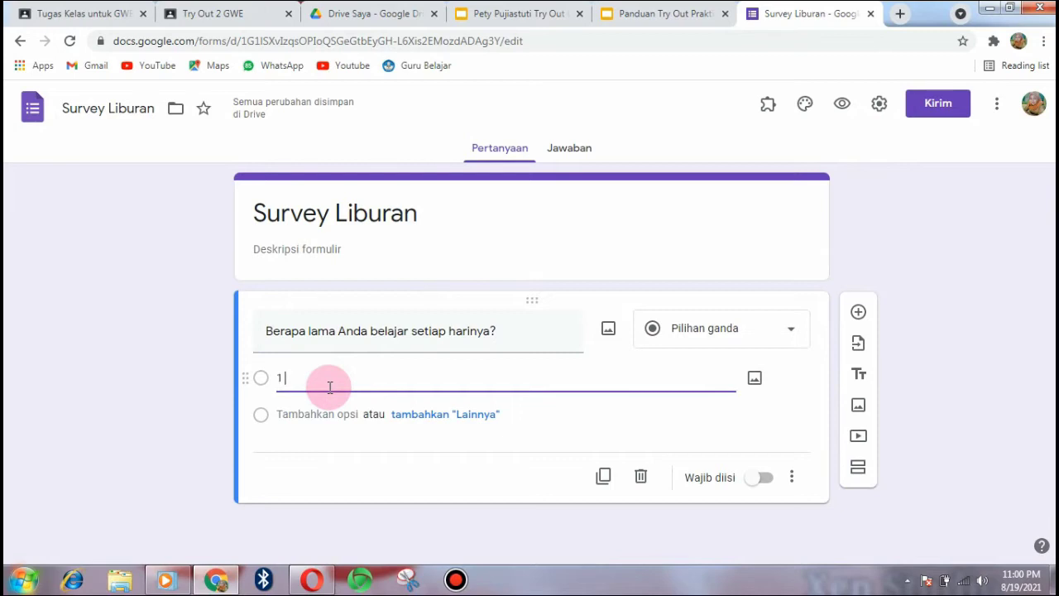
type(" Jam")
key("Return")
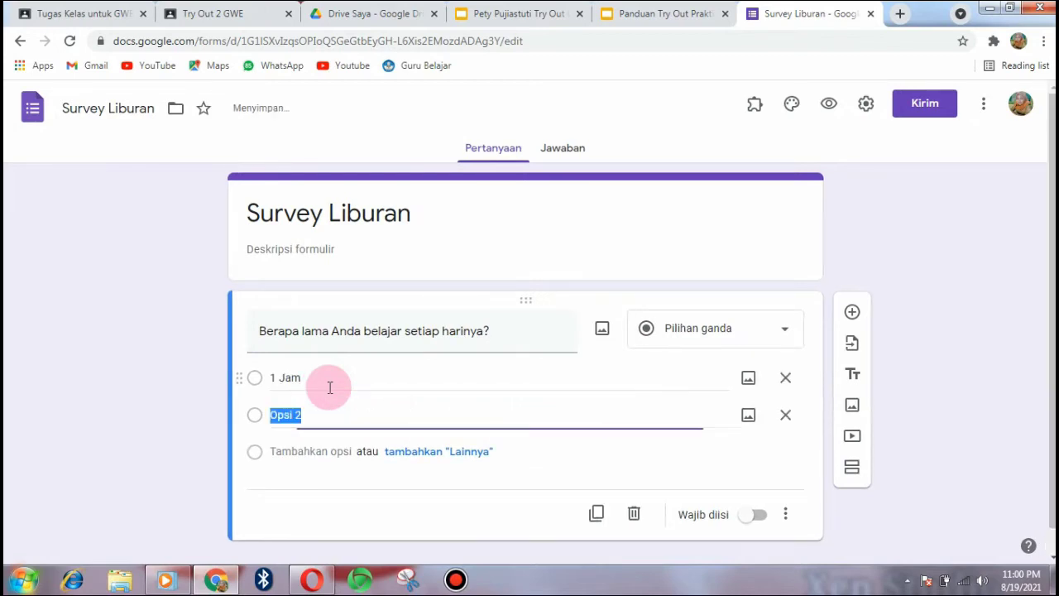
type("2 Jam")
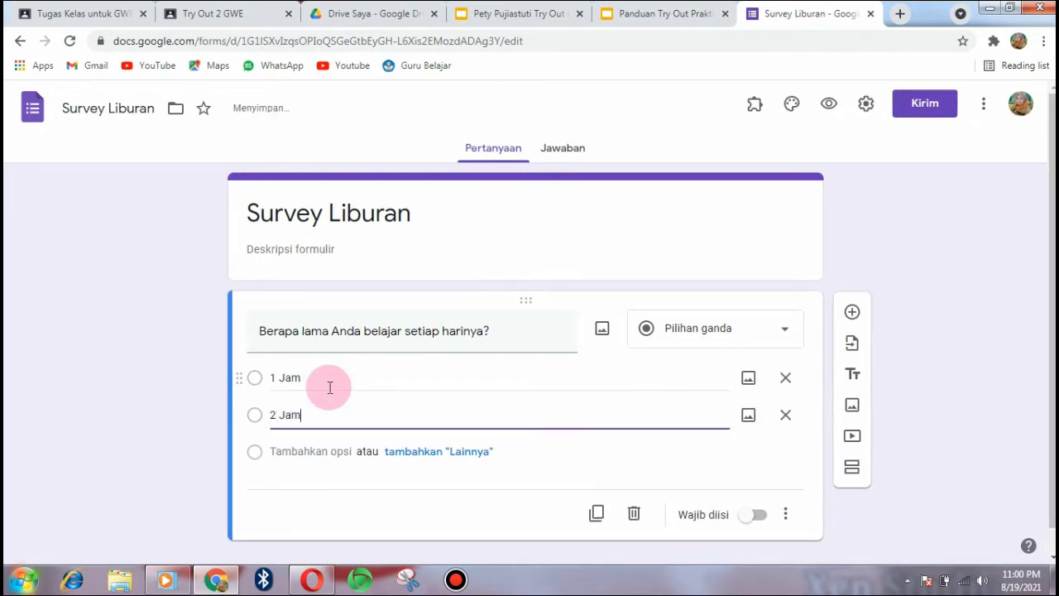
key("Return")
type("3 Jam")
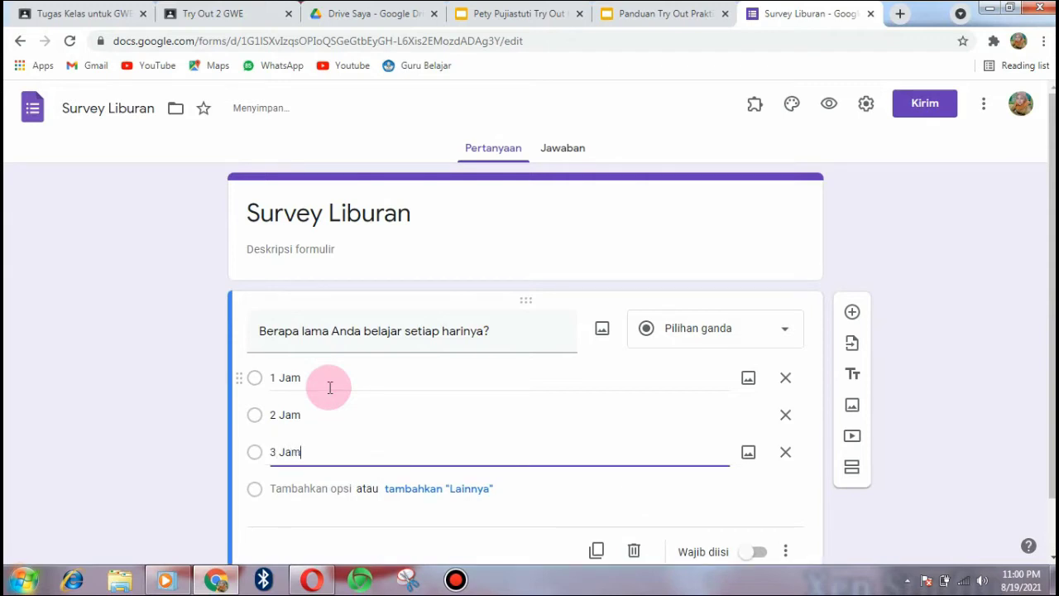
left_click(760, 553)
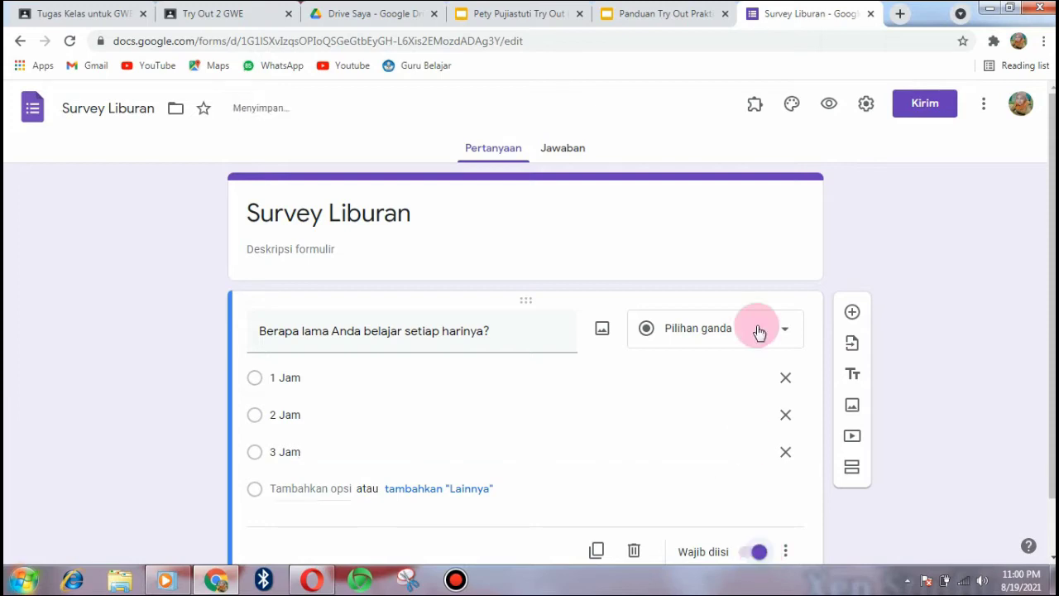
left_click(853, 315)
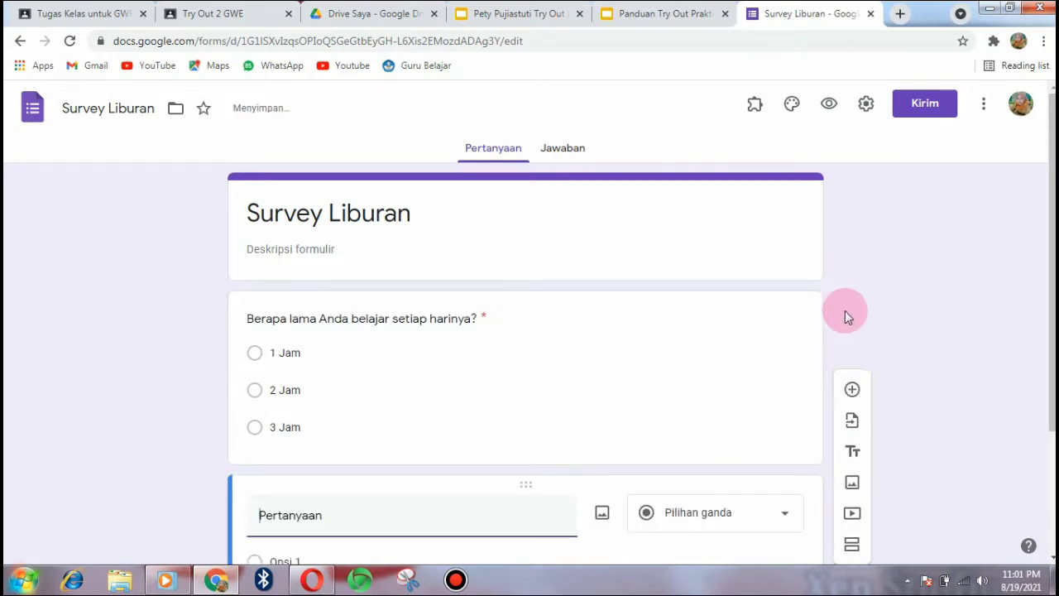
left_click(536, 13)
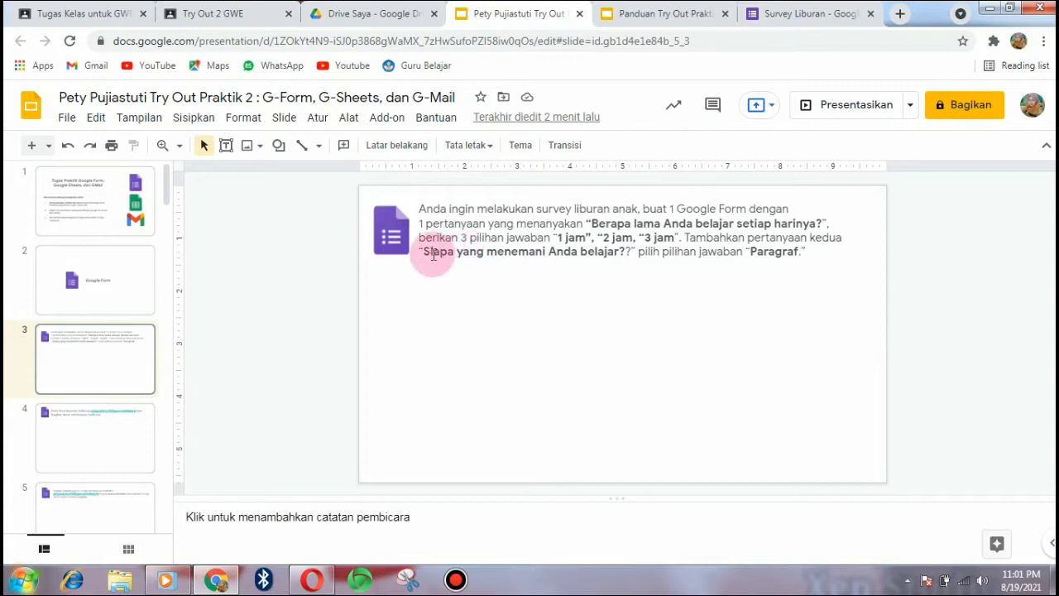
left_click_drag(426, 253, 627, 253)
key("ctrl+c")
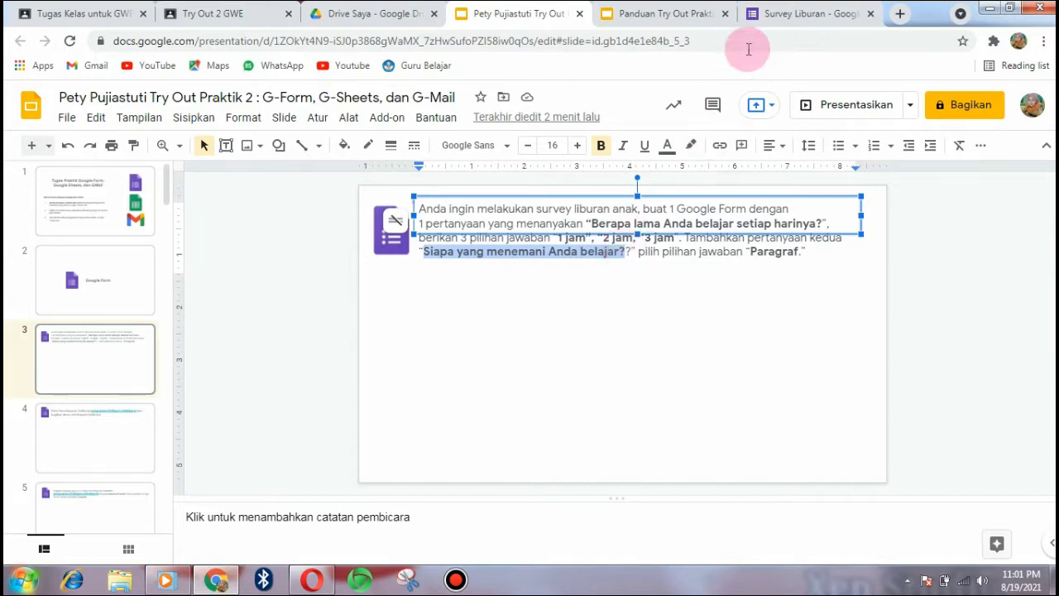
left_click(791, 18)
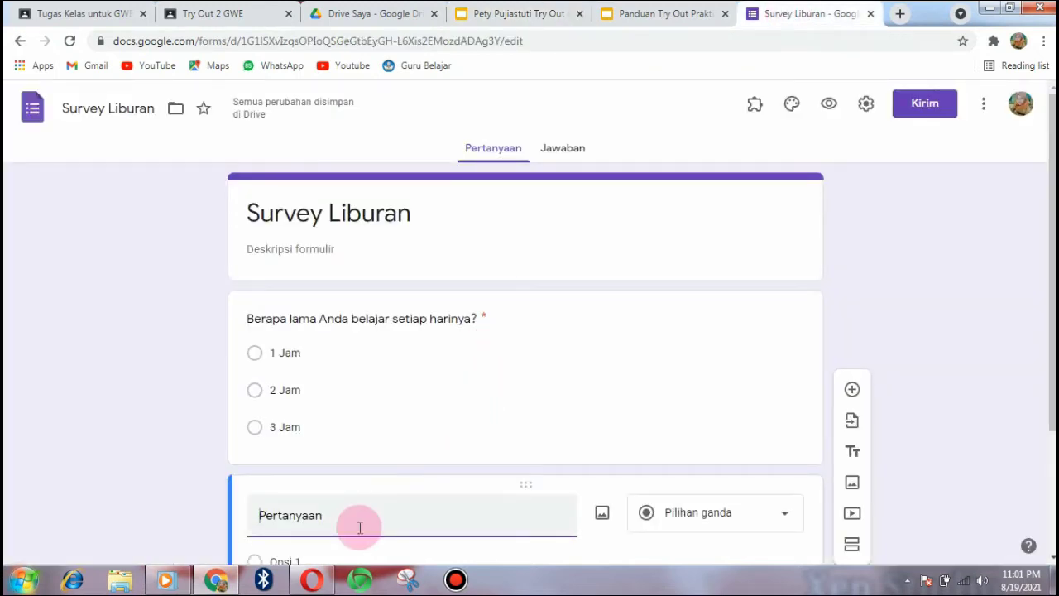
- Title the second question 'Siapa yang menemani Anda belajar?' and make it a Paragraf question
key("ctrl+v")
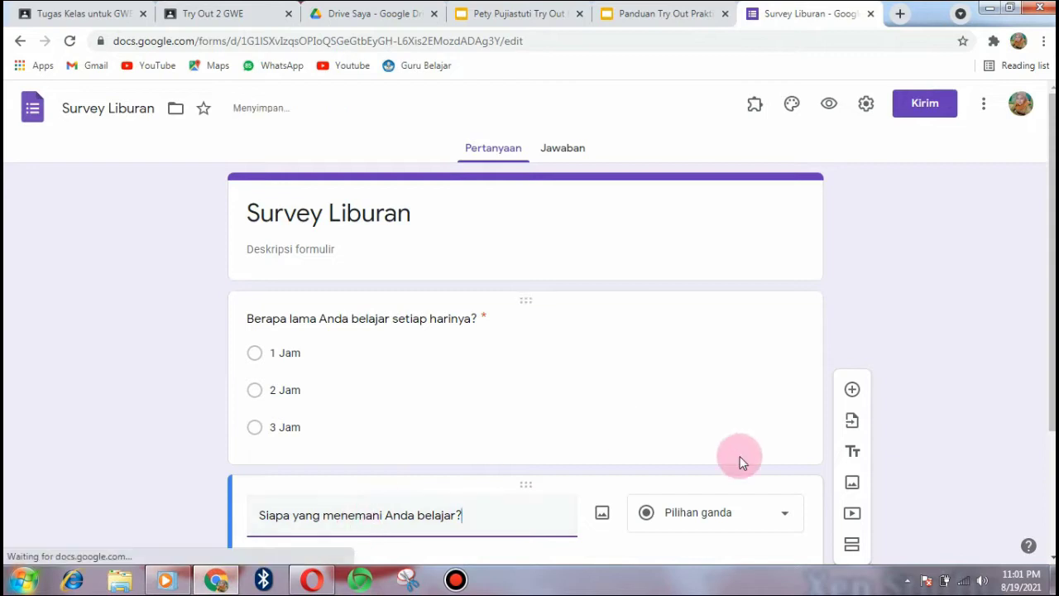
left_click(787, 516)
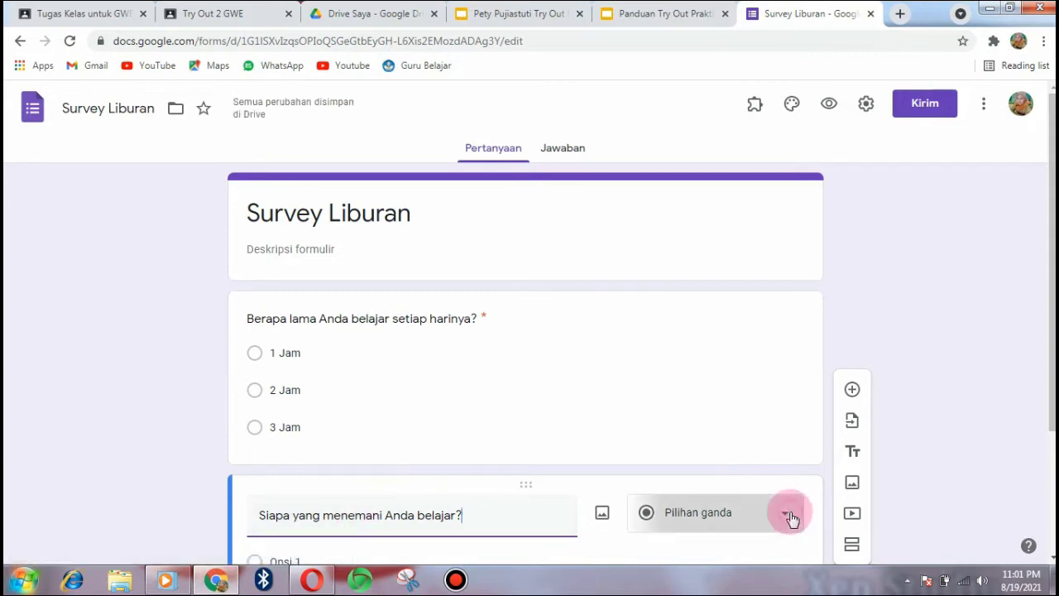
left_click(697, 174)
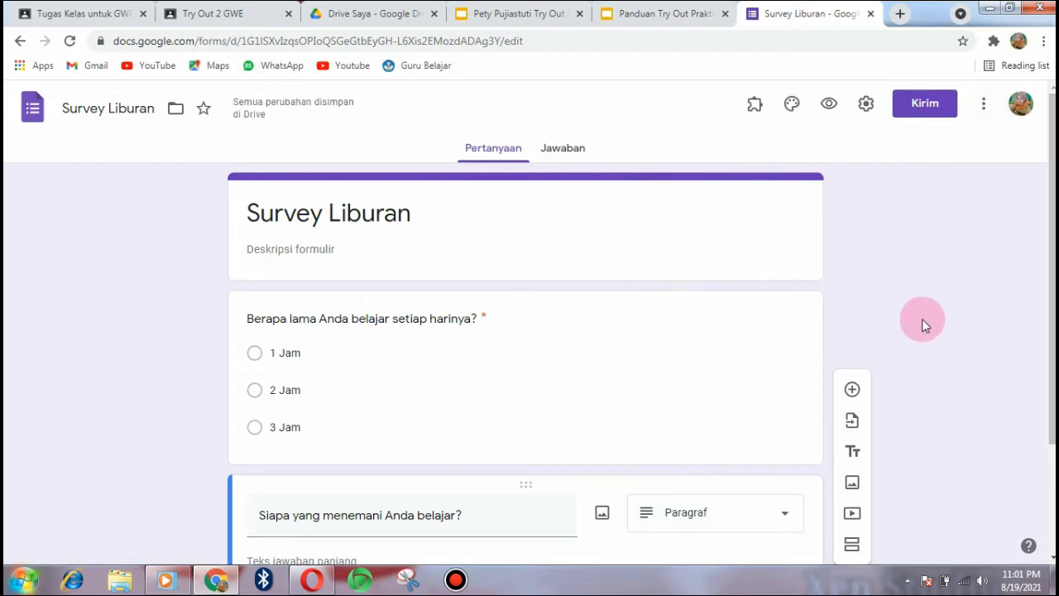
- Zoom Chrome to 80%, mark the question Wajib diisi, and return to the worksheet slides
left_click(1045, 47)
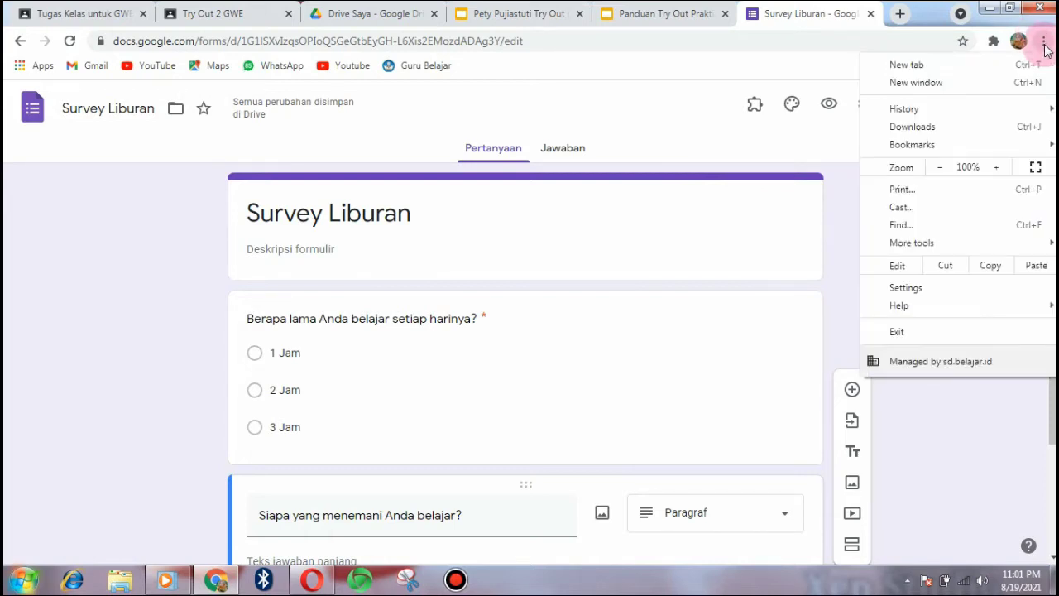
left_click(940, 168)
left_click(940, 168)
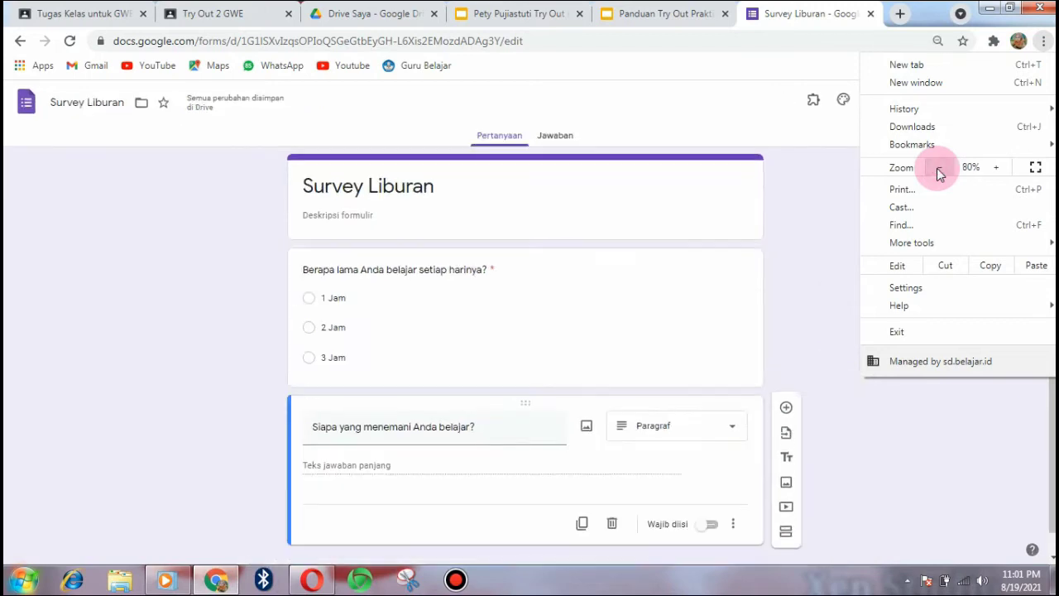
left_click(940, 168)
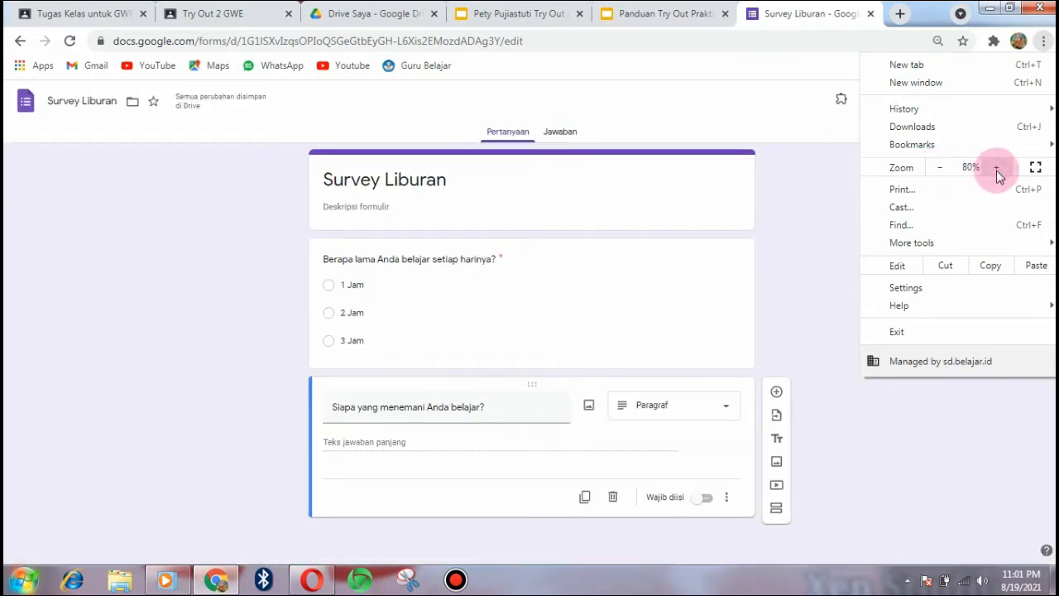
left_click(997, 168)
left_click(956, 451)
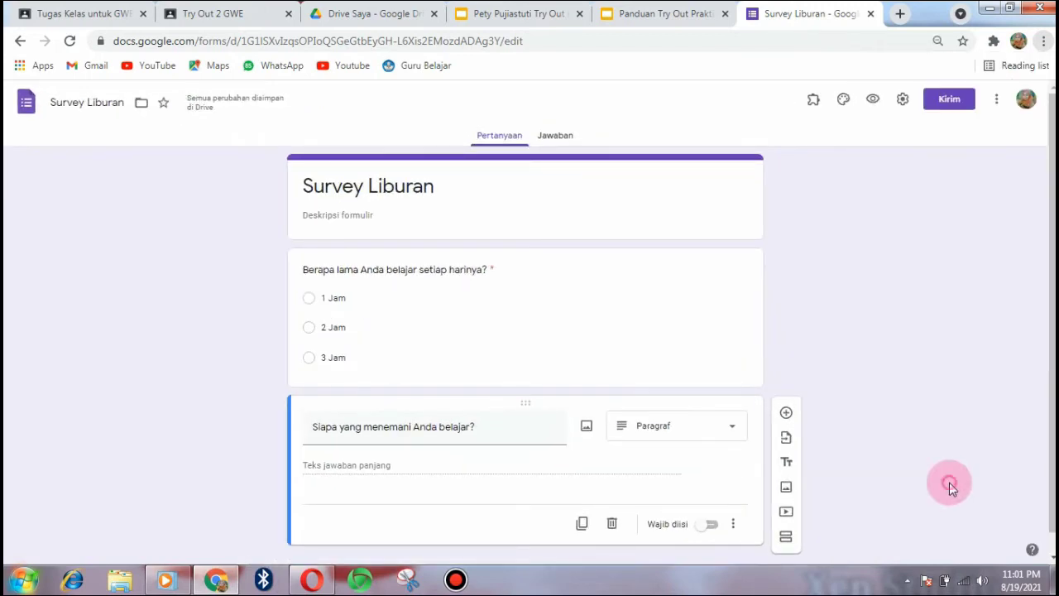
left_click(712, 524)
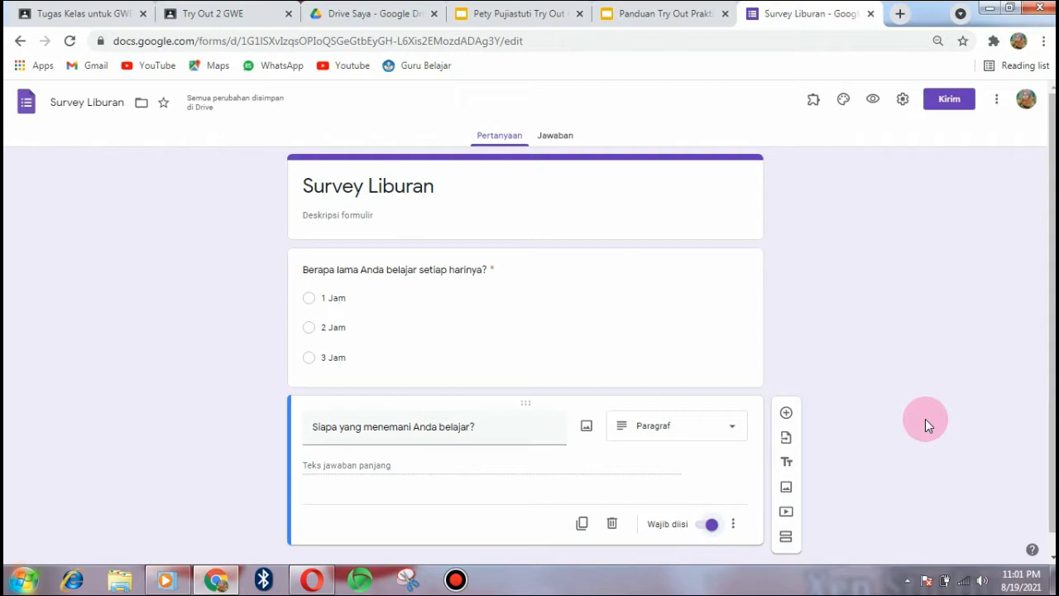
left_click(510, 12)
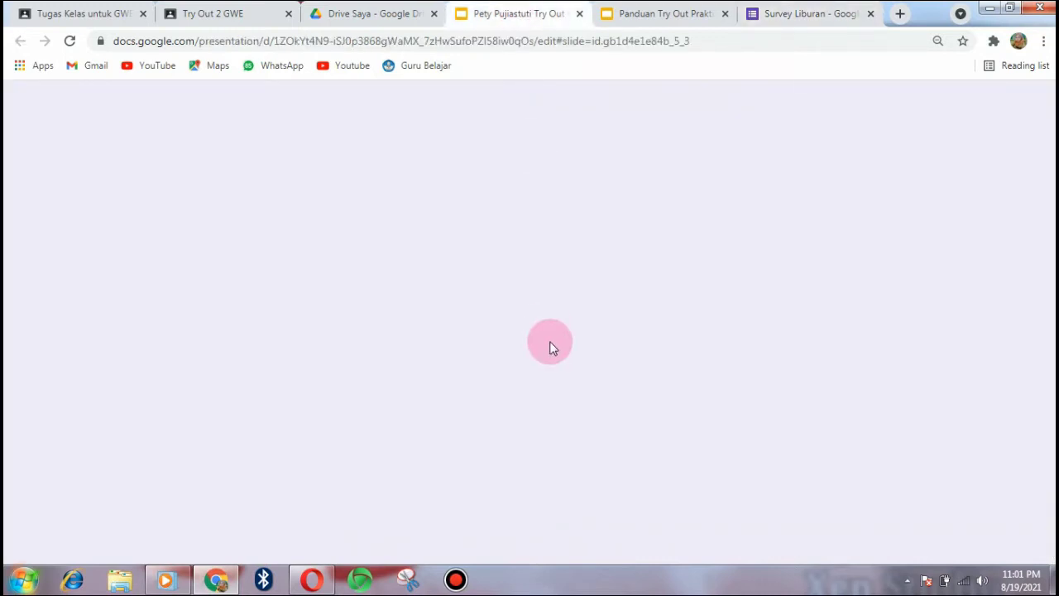
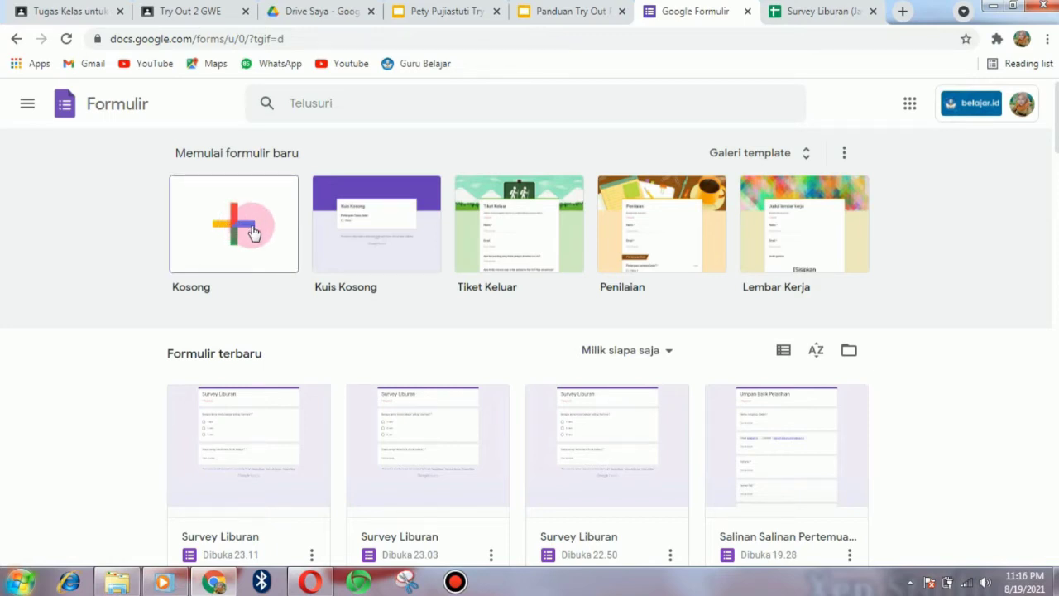
- Create a blank form named 'Kuis Google Form' as both the file name and form title
left_click(254, 234)
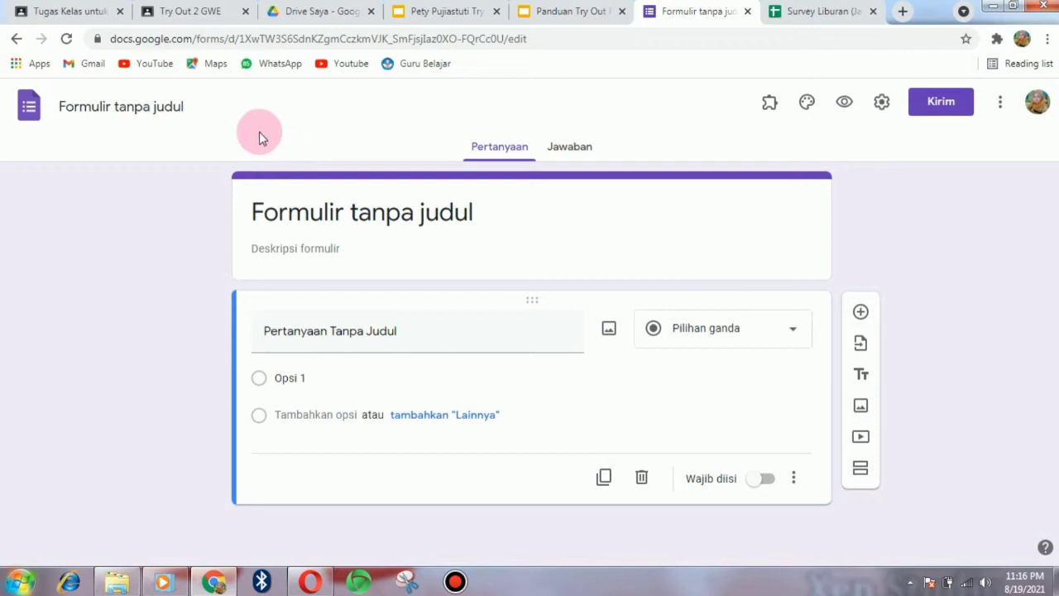
left_click(184, 101)
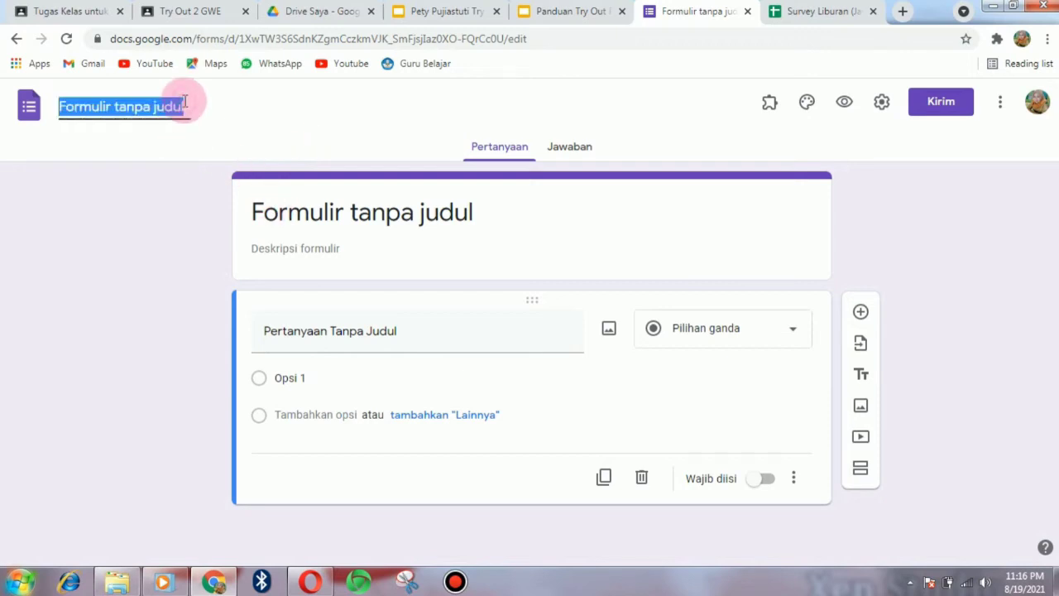
type("Kuis")
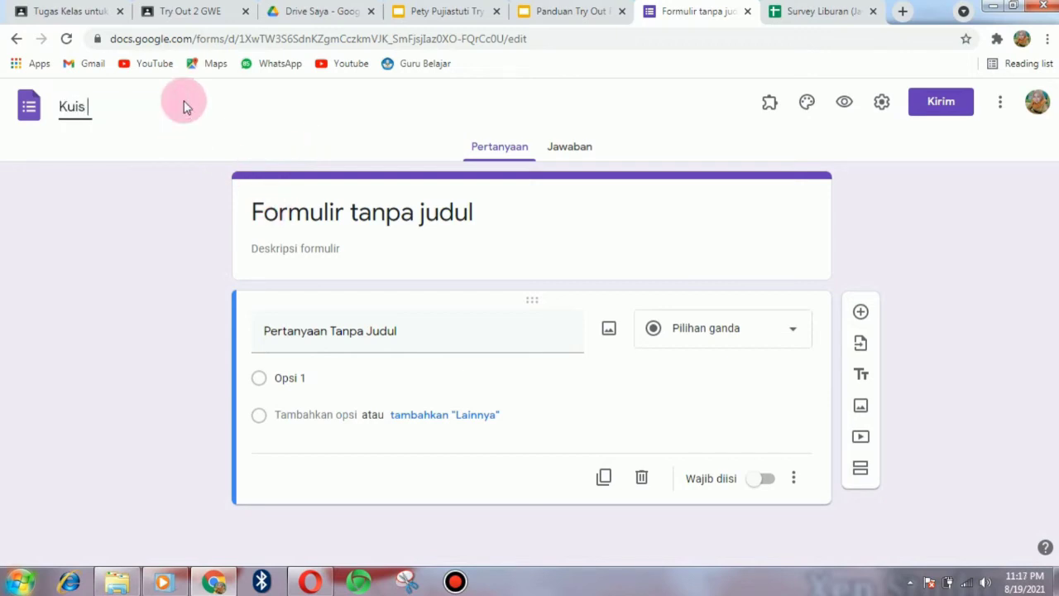
type(" Google Form")
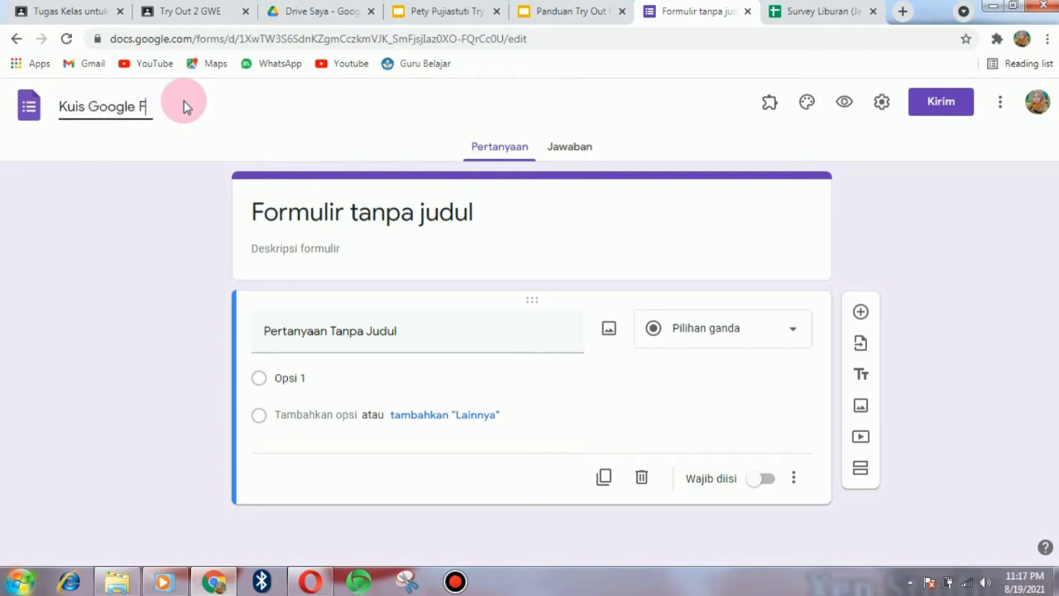
left_click(411, 212)
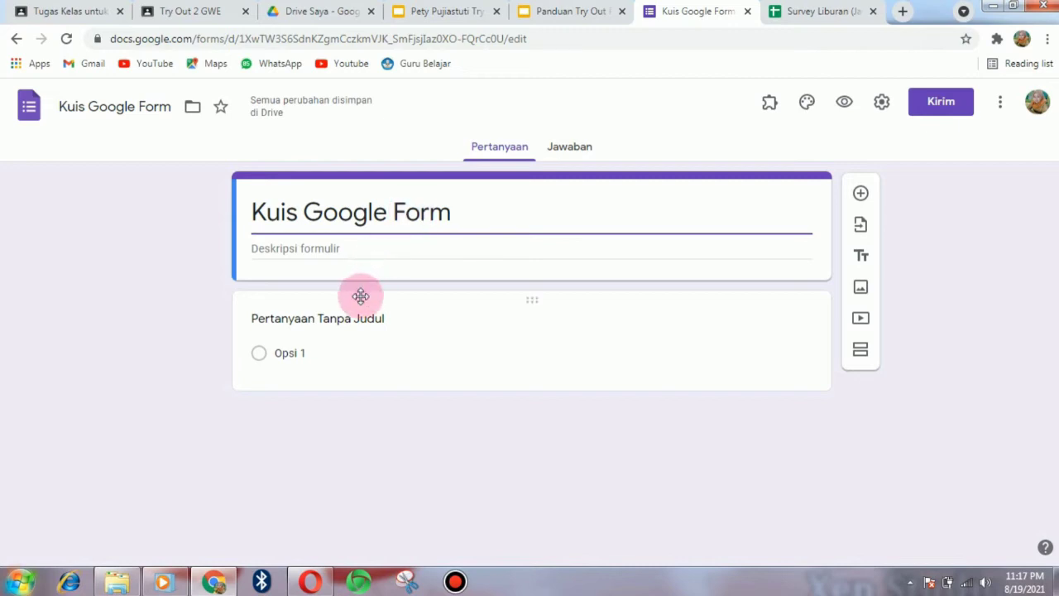
- Title the first question 'Nama Lengkap' and mark it Wajib diisi after checking the Slides brief
left_click(365, 321)
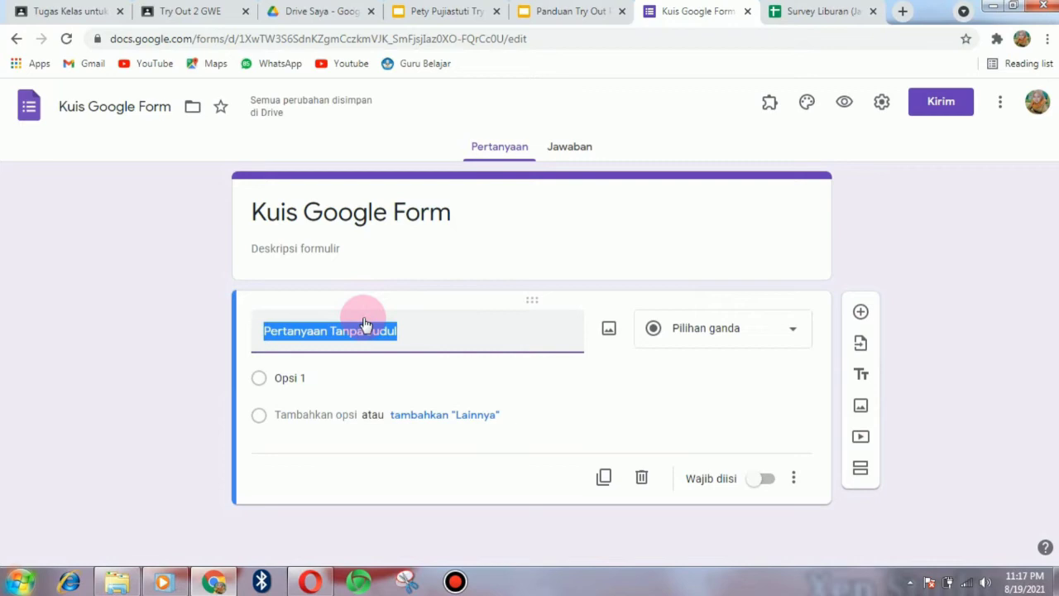
type("N")
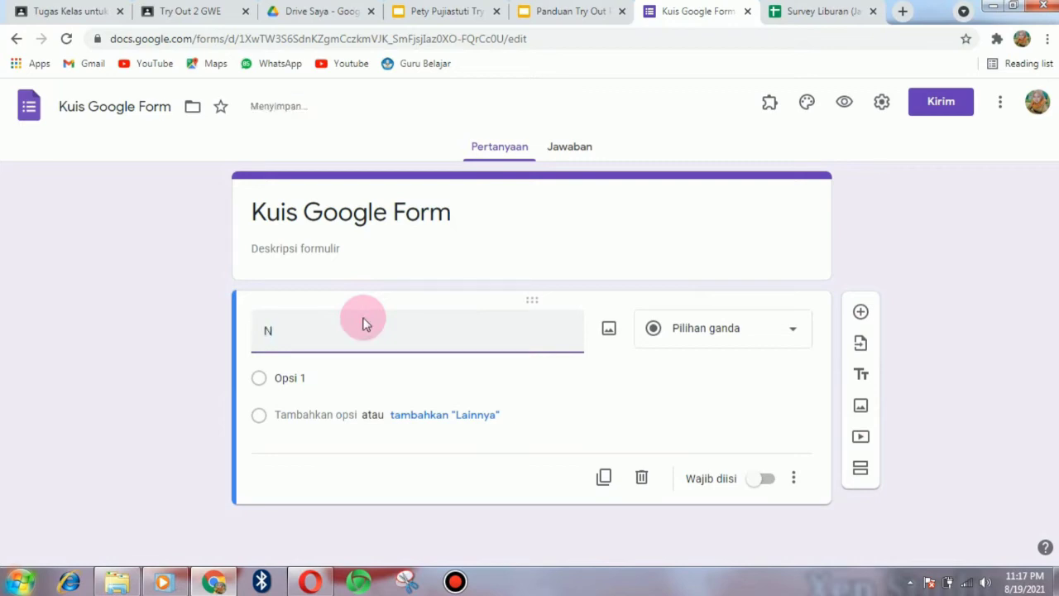
type("ama ")
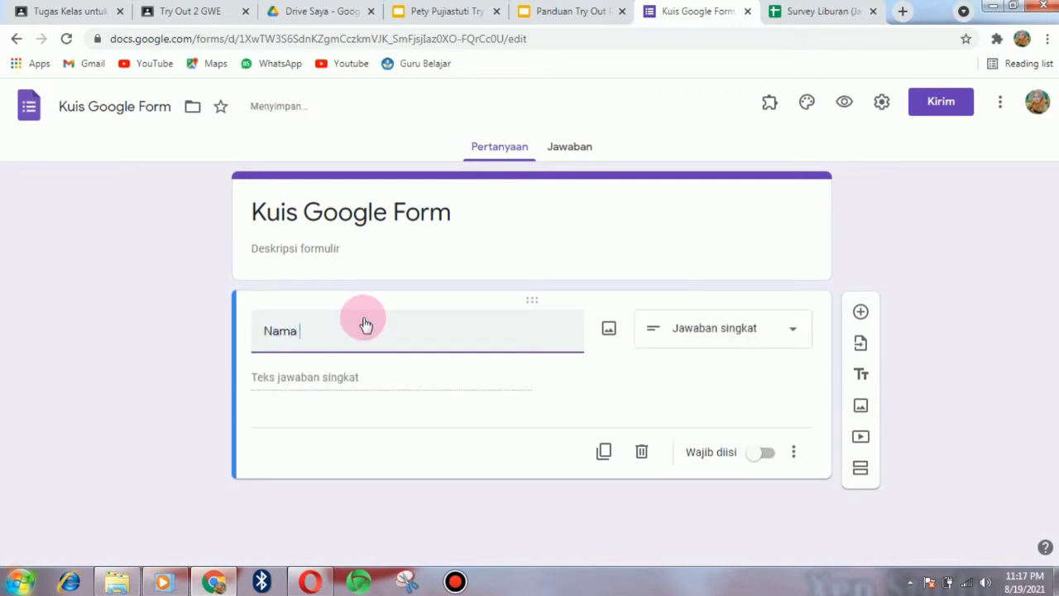
type("Lengkap")
left_click(451, 15)
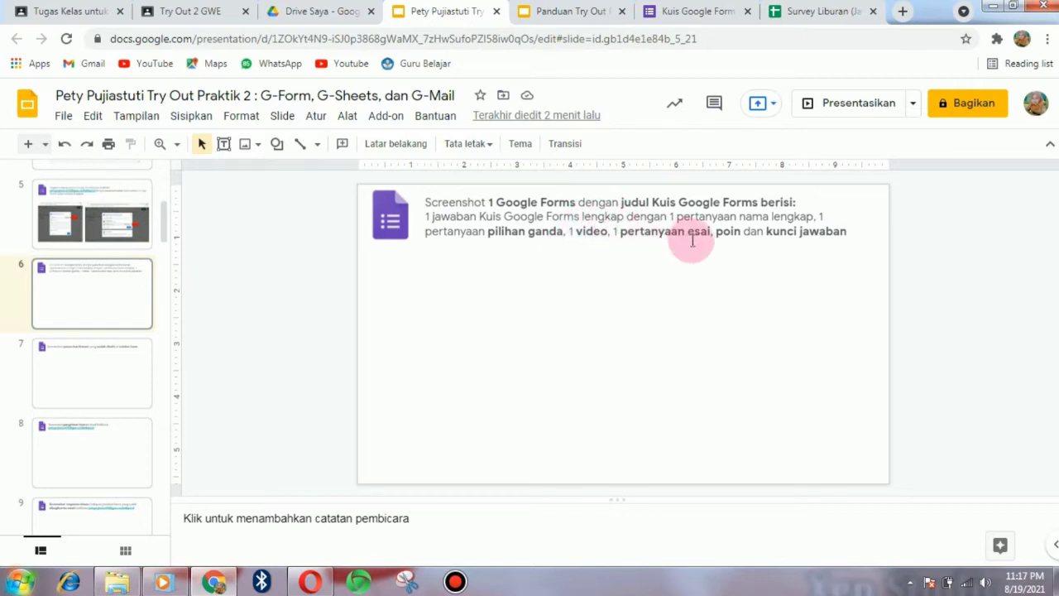
left_click(694, 13)
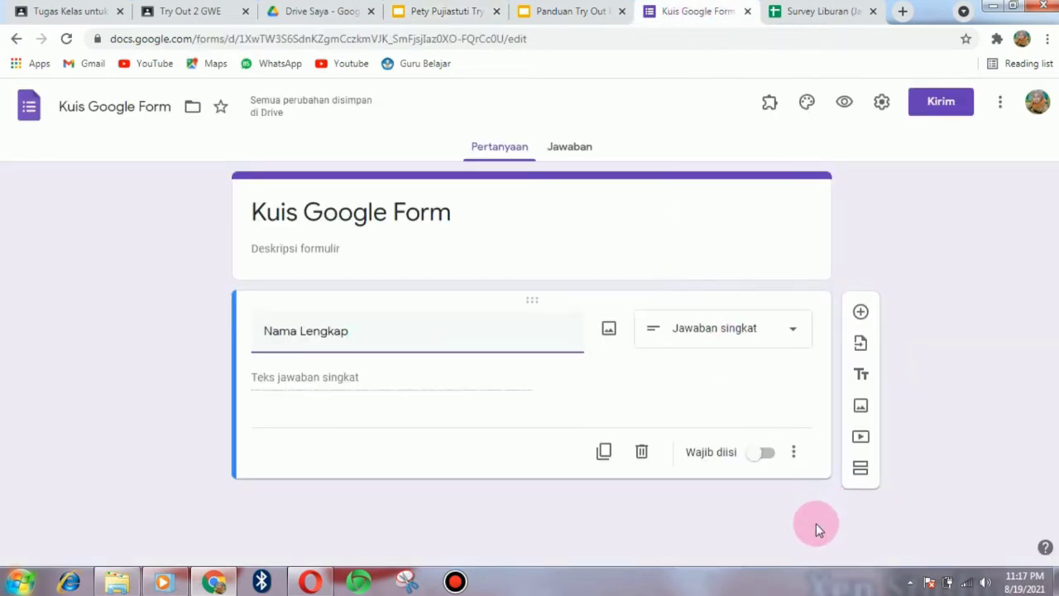
left_click(765, 456)
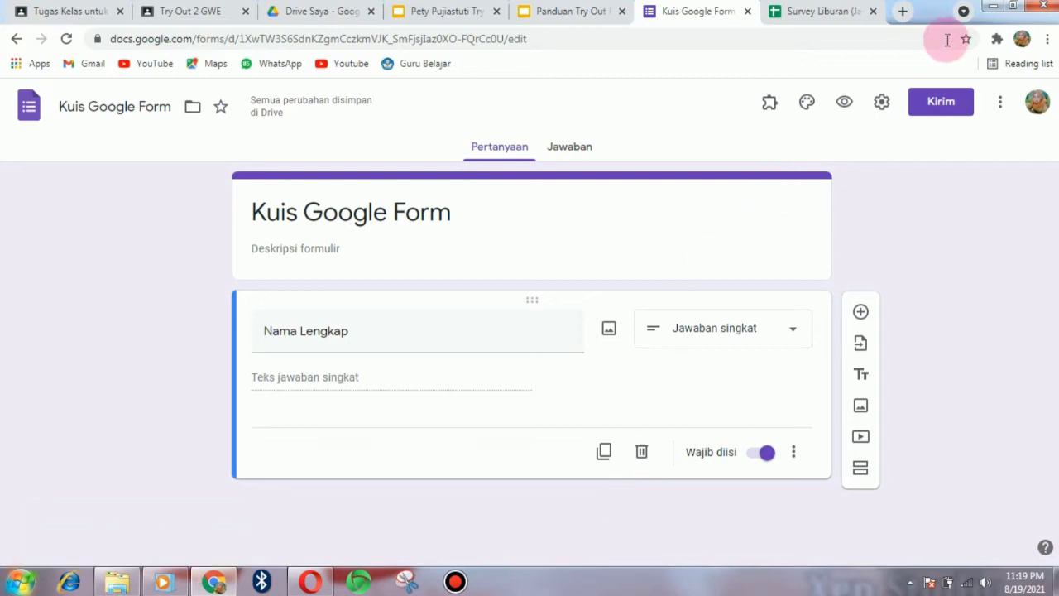
- Turn on 'Jadikan ini sebagai kuis' in the Kuis settings, adjust Rilis nilai, and save
left_click(882, 104)
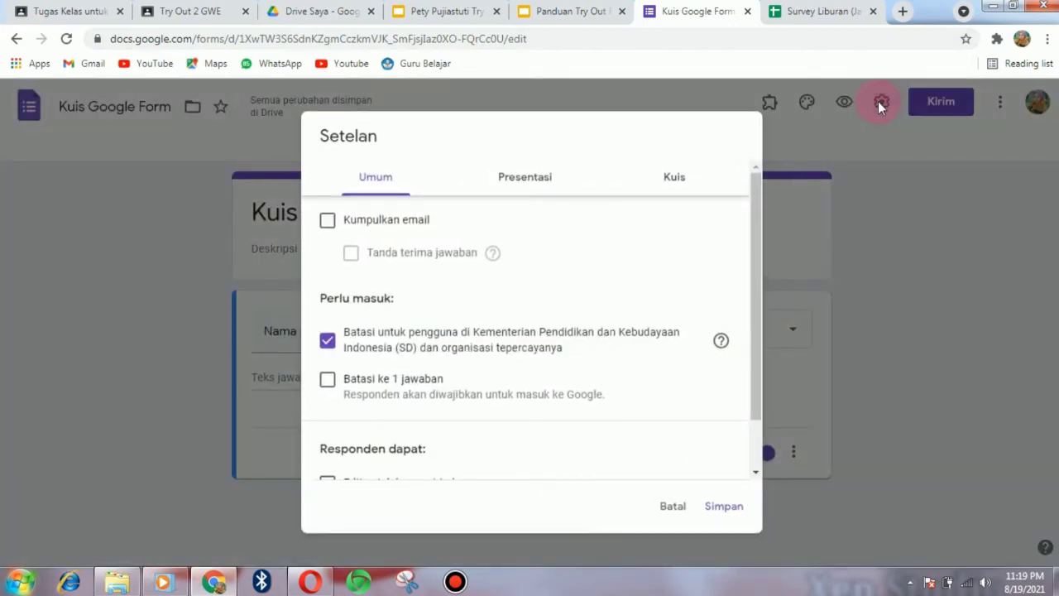
left_click(677, 182)
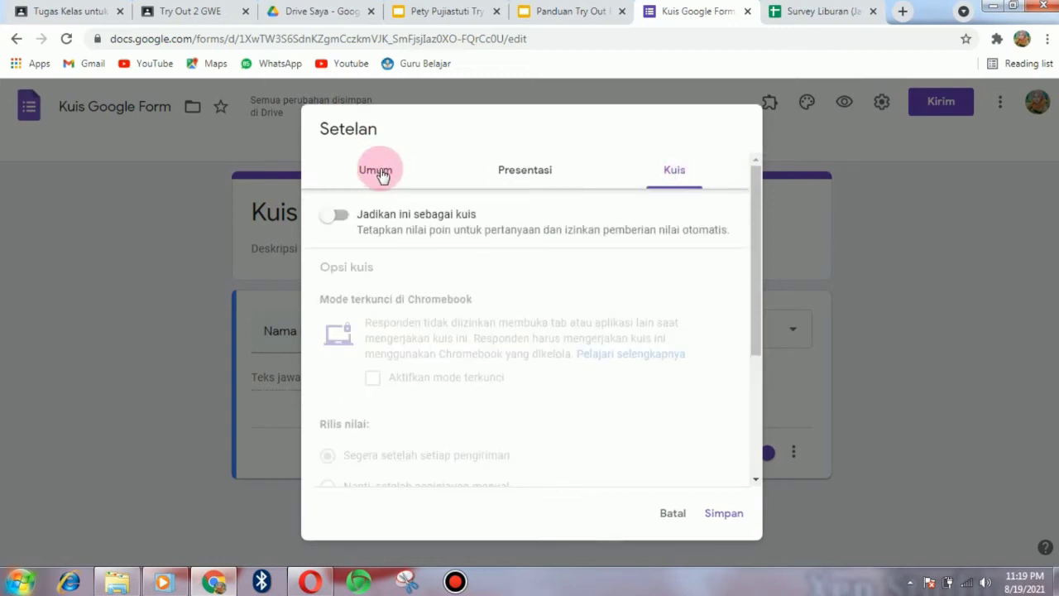
left_click(344, 218)
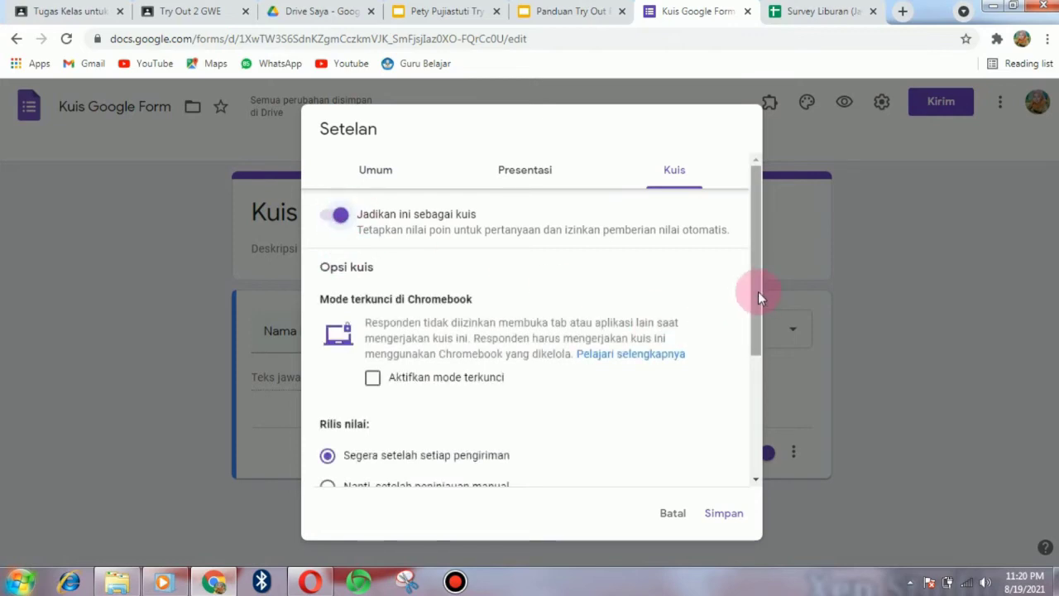
left_click_drag(758, 295, 747, 437)
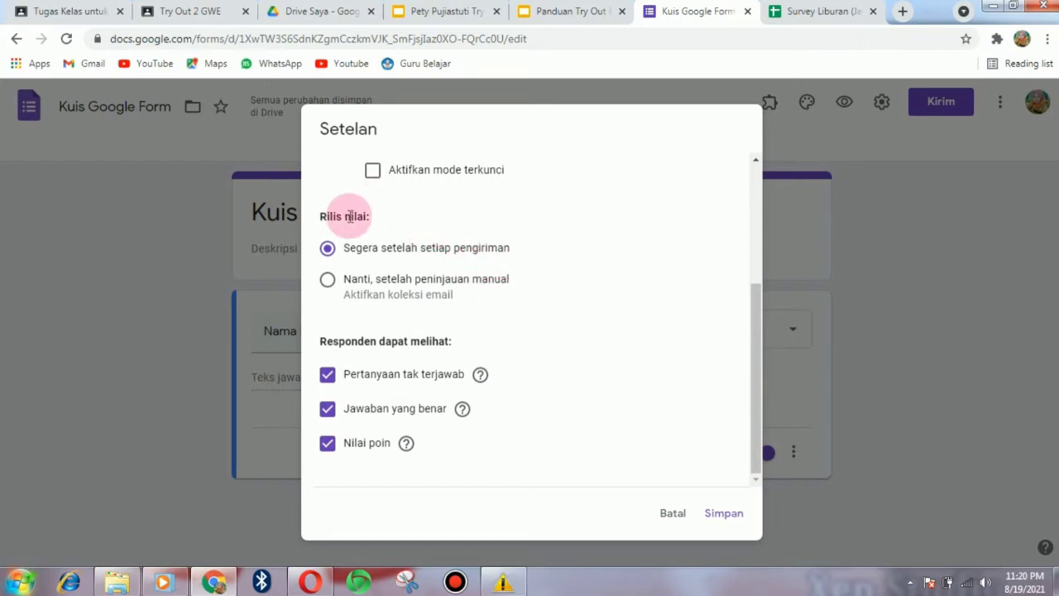
left_click(326, 254)
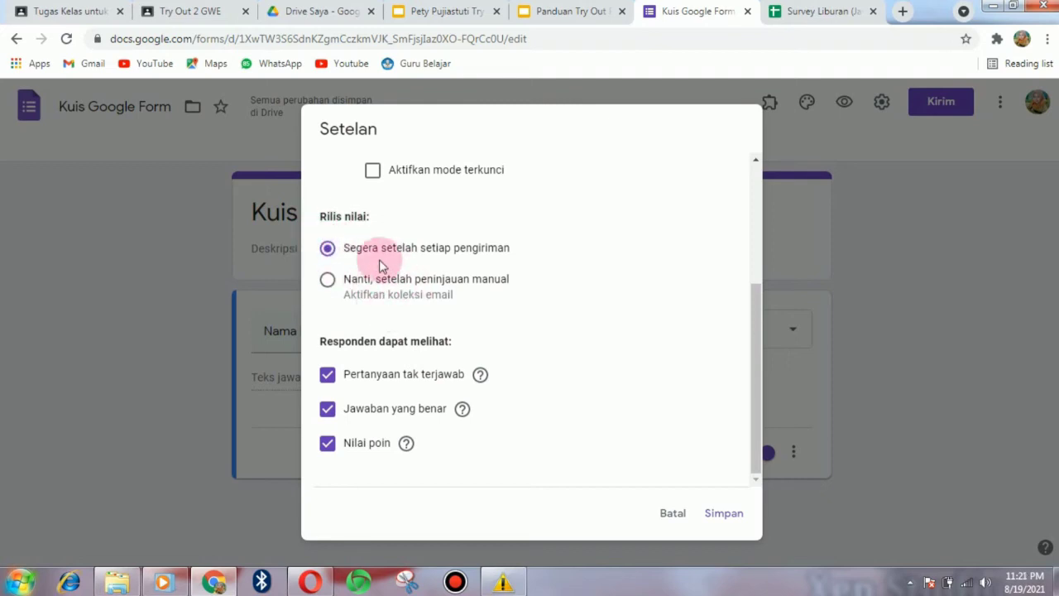
left_click(328, 285)
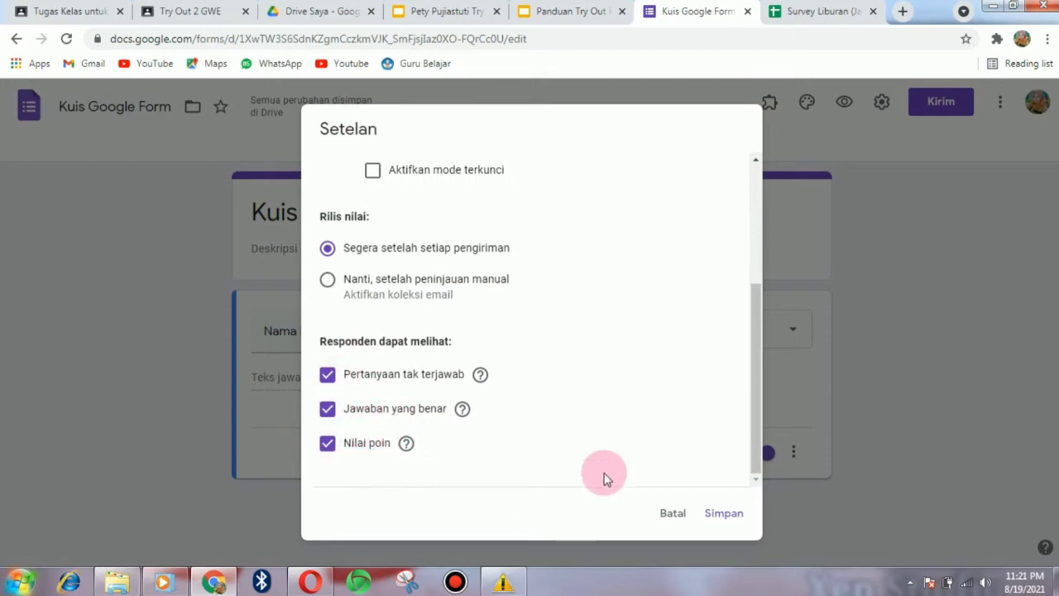
left_click(717, 515)
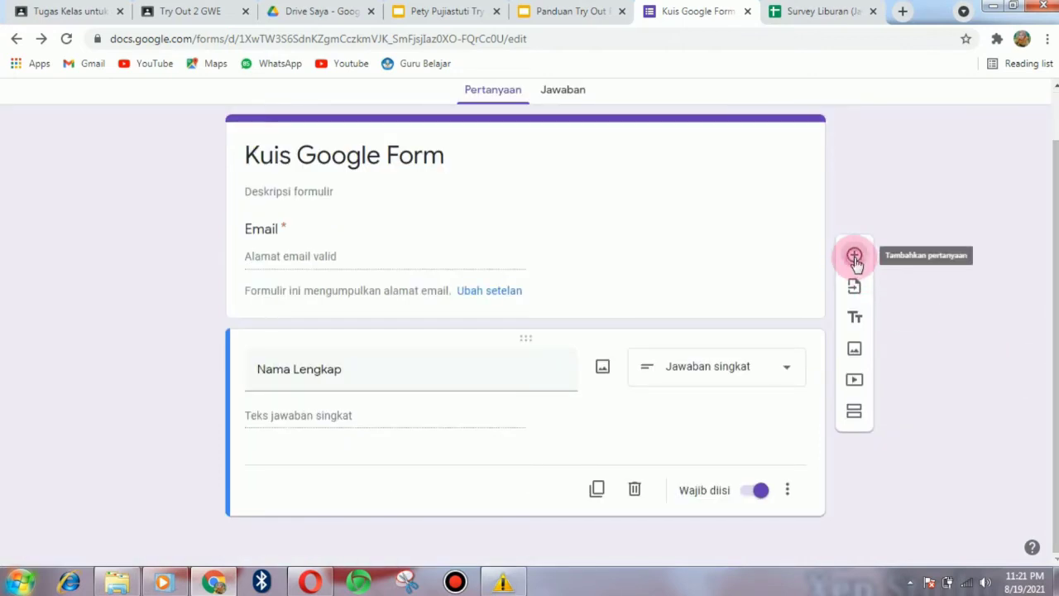
- Add a question titled 'Tarian tradisional daerah Madura adalah' after checking the Slides brief
left_click(854, 256)
left_click_drag(1050, 332, 1056, 390)
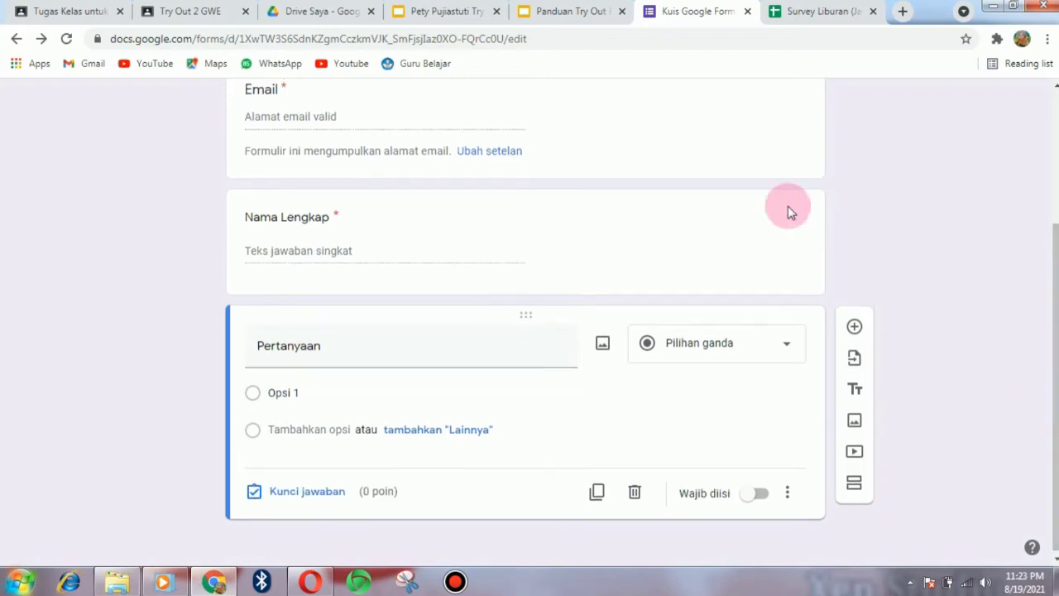
left_click(438, 22)
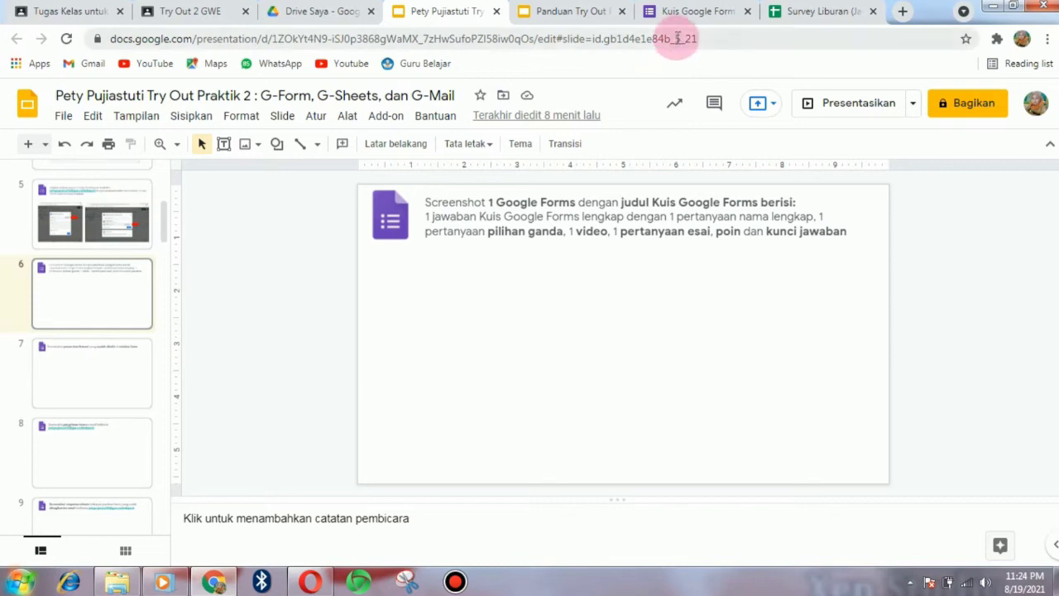
left_click(692, 14)
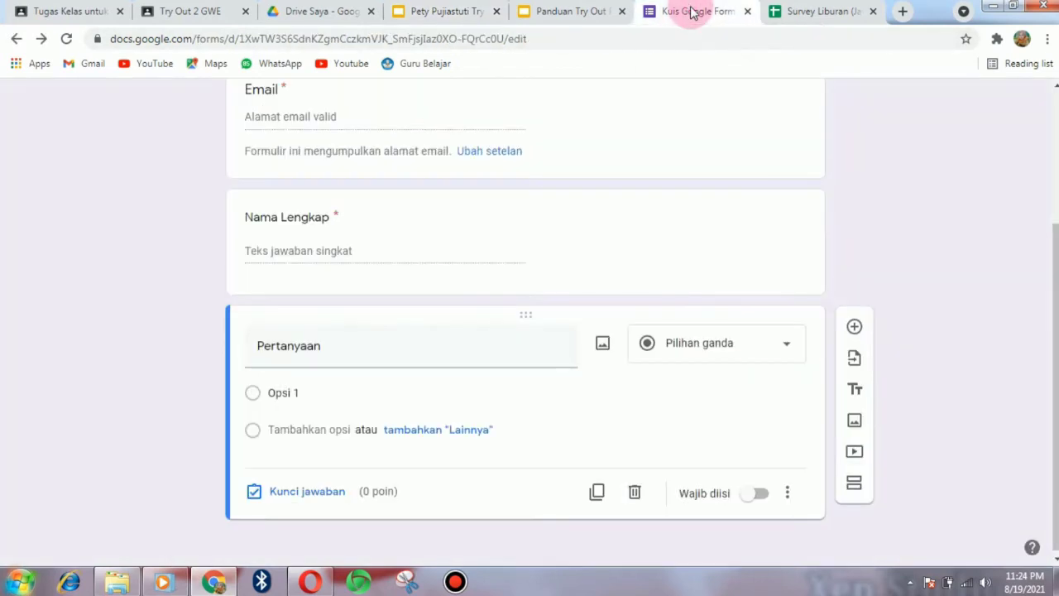
left_click(355, 348)
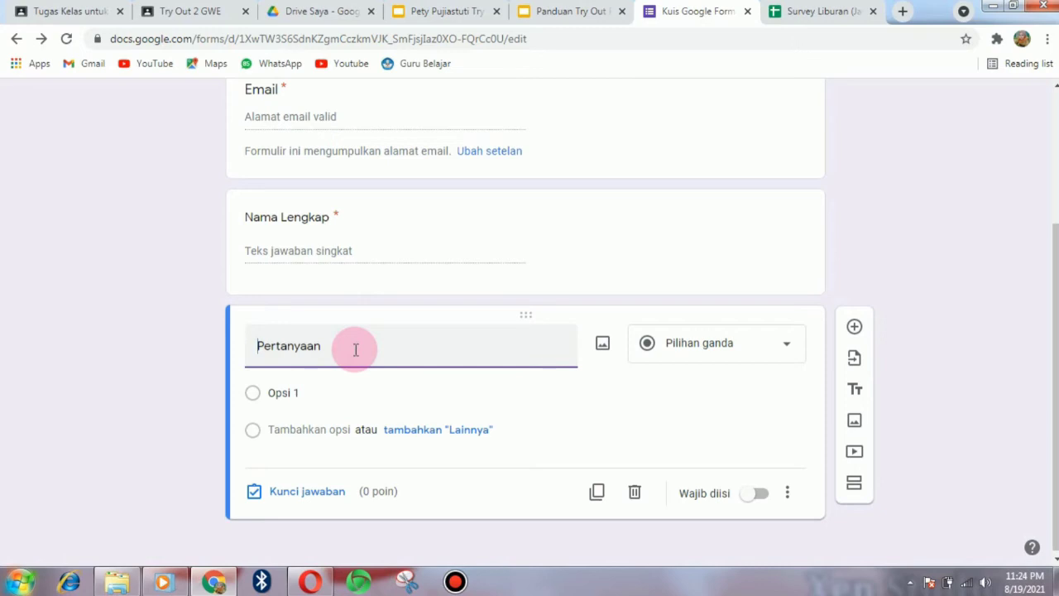
type("Tari")
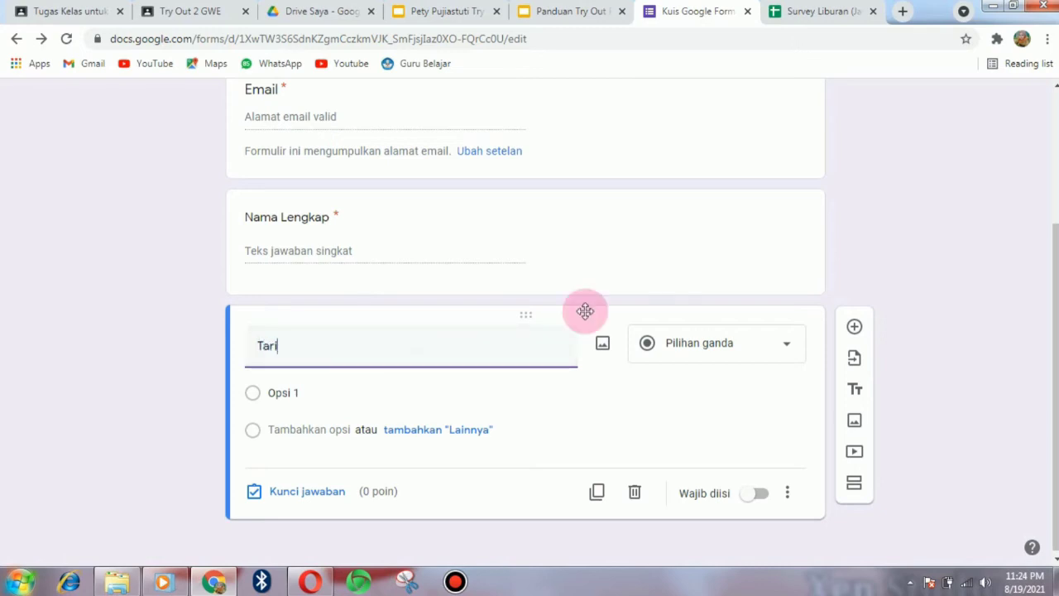
type("an tradisional")
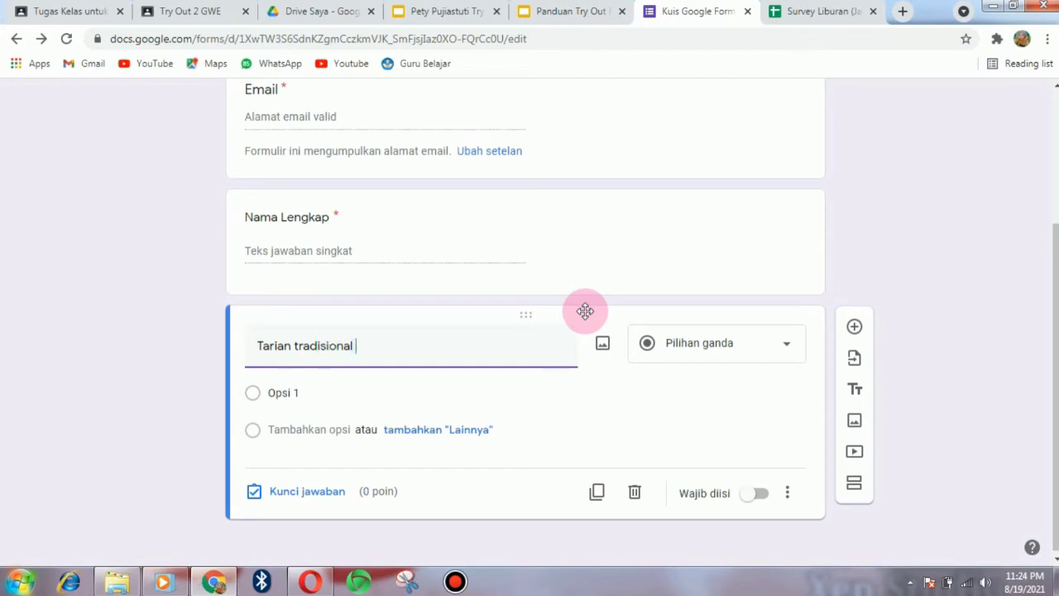
type(" Mad")
key("BackSpace")
key("BackSpace")
key("BackSpace")
key("BackSpace")
key("BackSpace")
key("BackSpace")
type("daerah Madura adalah ....")
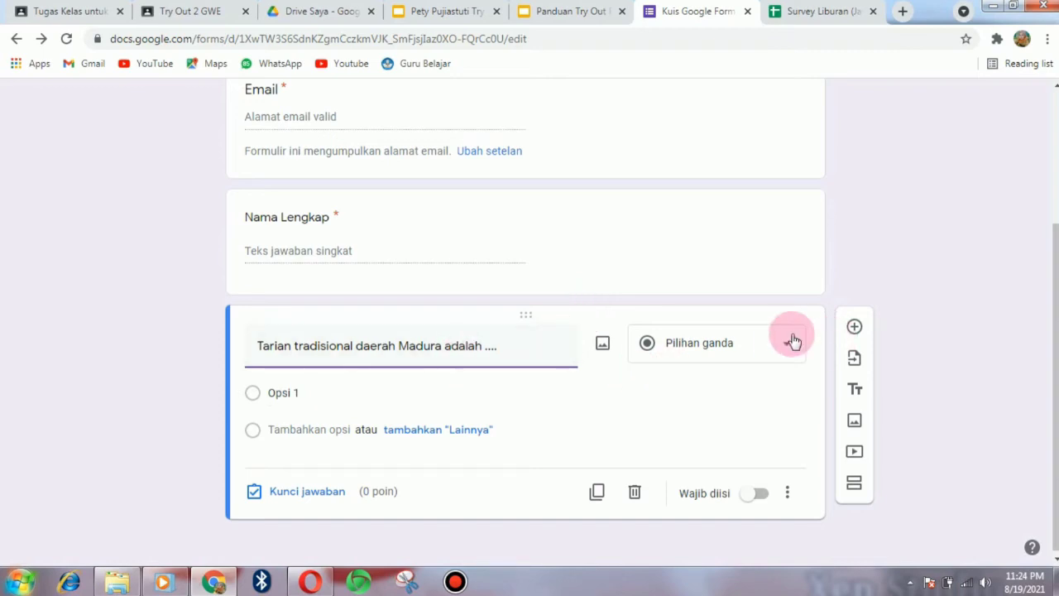
- Keep it Pilihan ganda with options Tari Merak, Tari Kecak, Tari Muangsangkal, Tari Gambyong
left_click(792, 343)
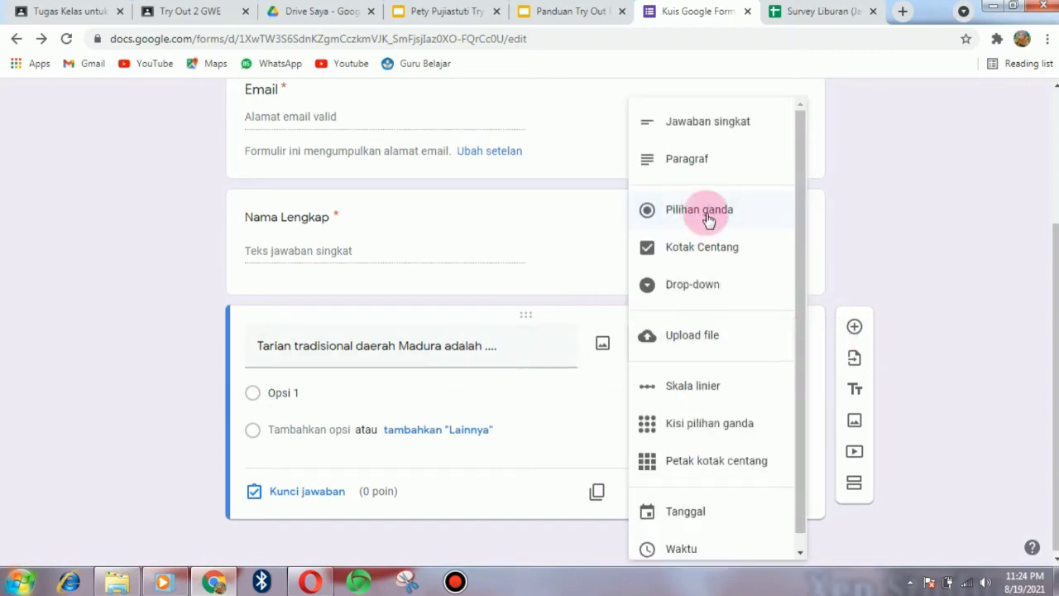
left_click(708, 213)
left_click(354, 397)
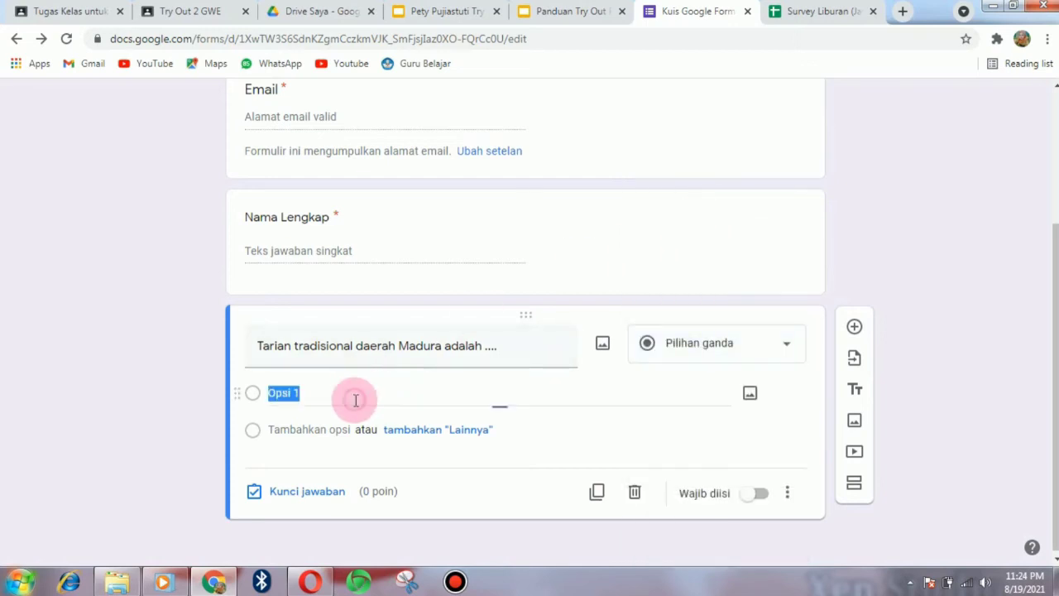
type("Tar")
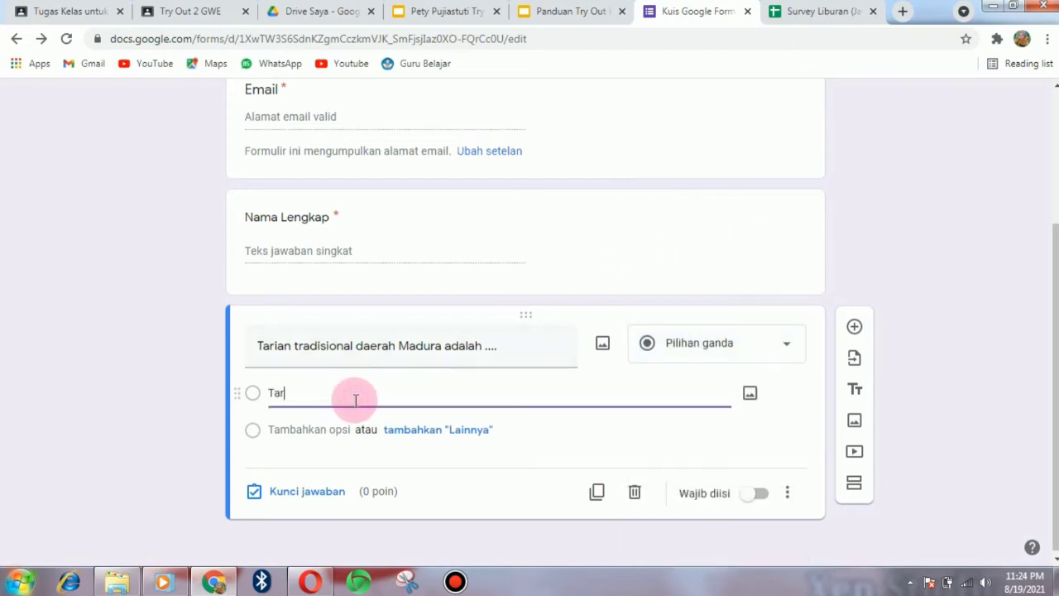
type("i Merak")
key("Return")
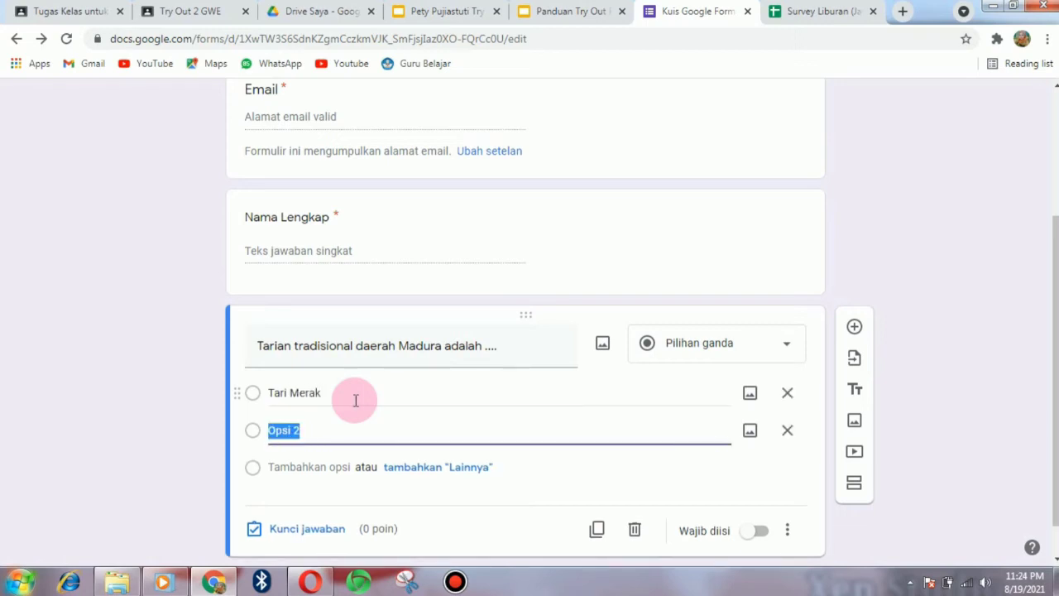
type("Tari K")
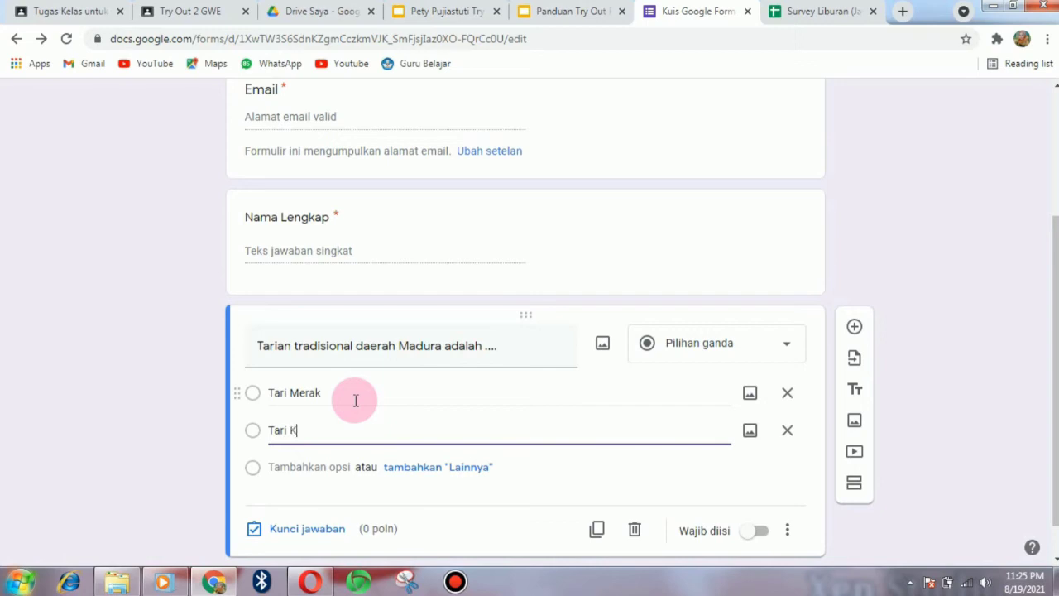
type("eca")
type("T")
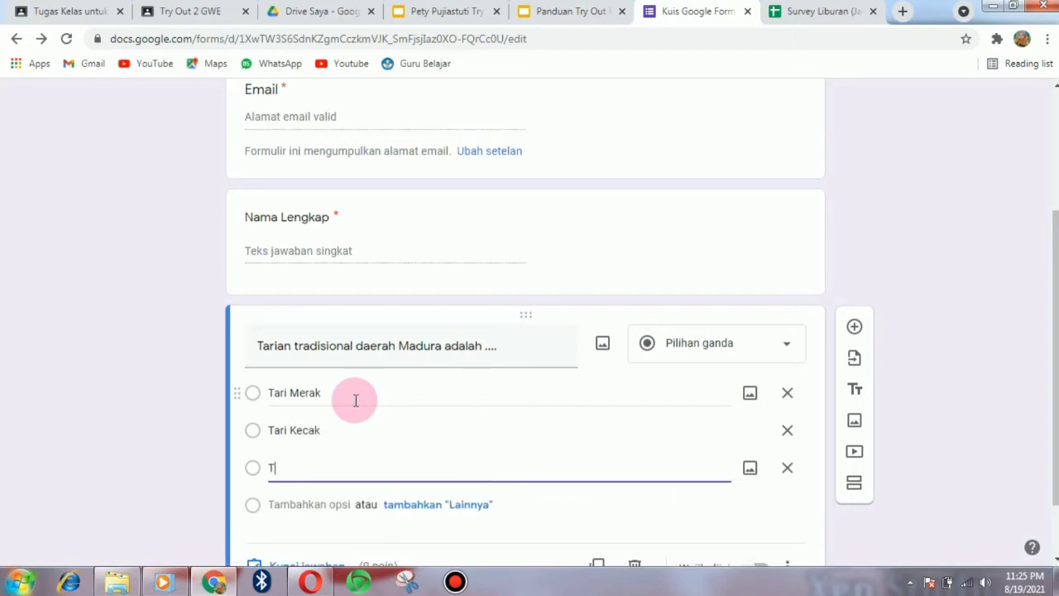
type("ari Muangsangkal")
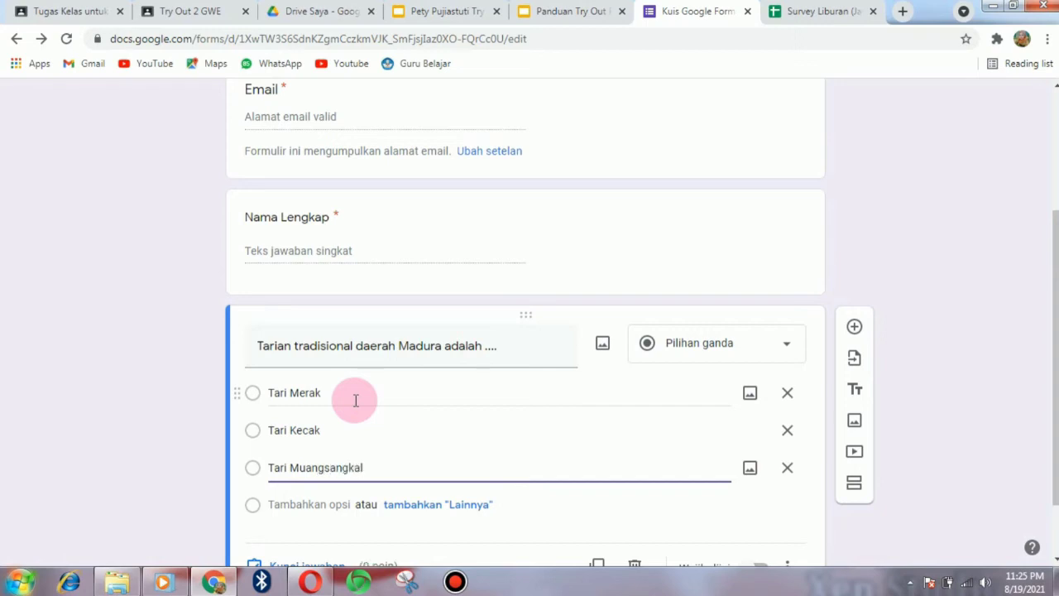
key("Return")
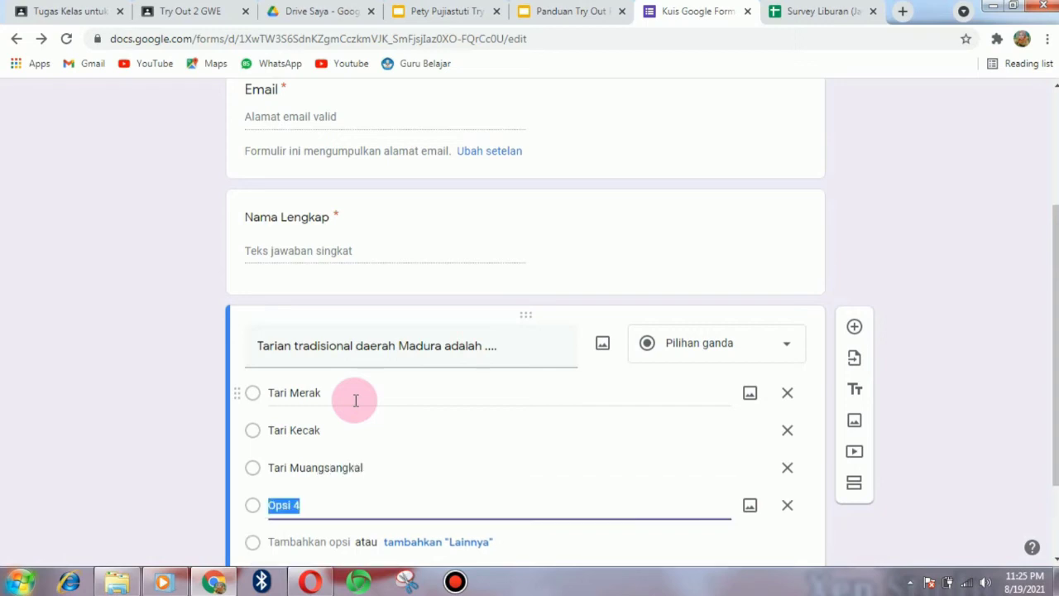
type("Tari Gam")
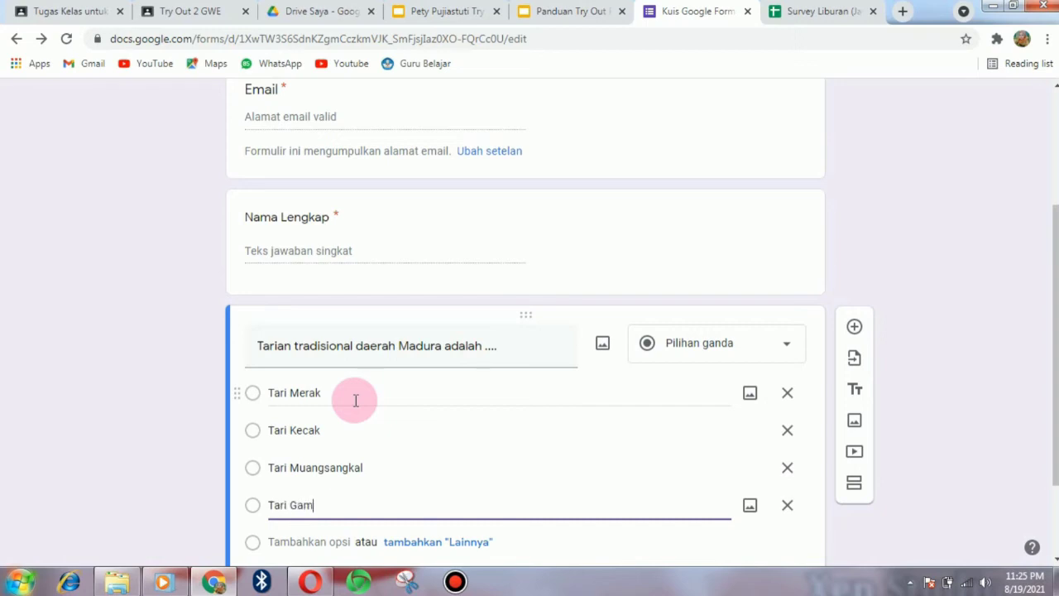
type("byong")
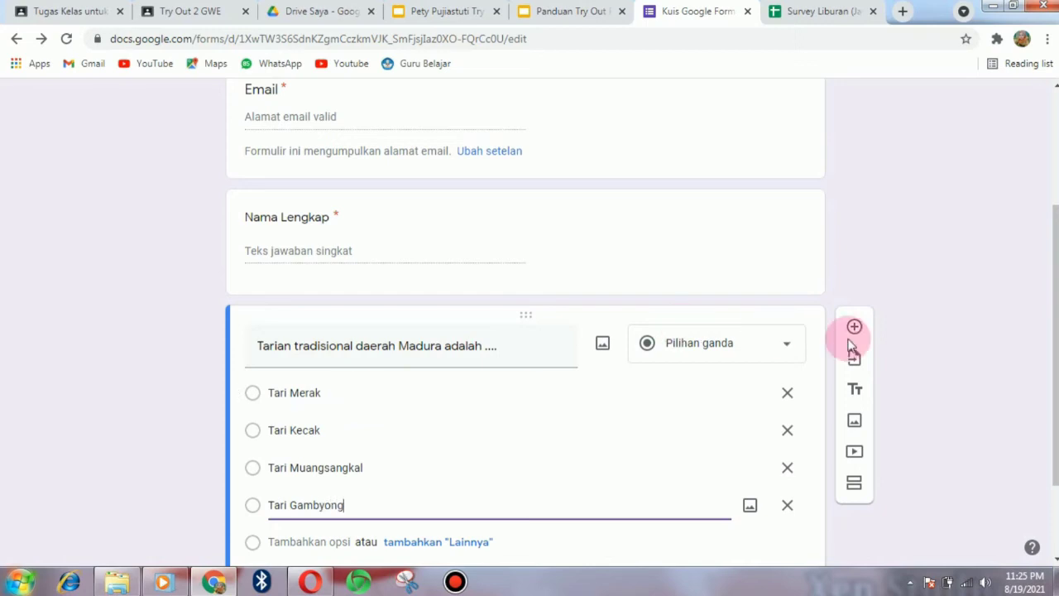
left_click_drag(1056, 375, 1056, 443)
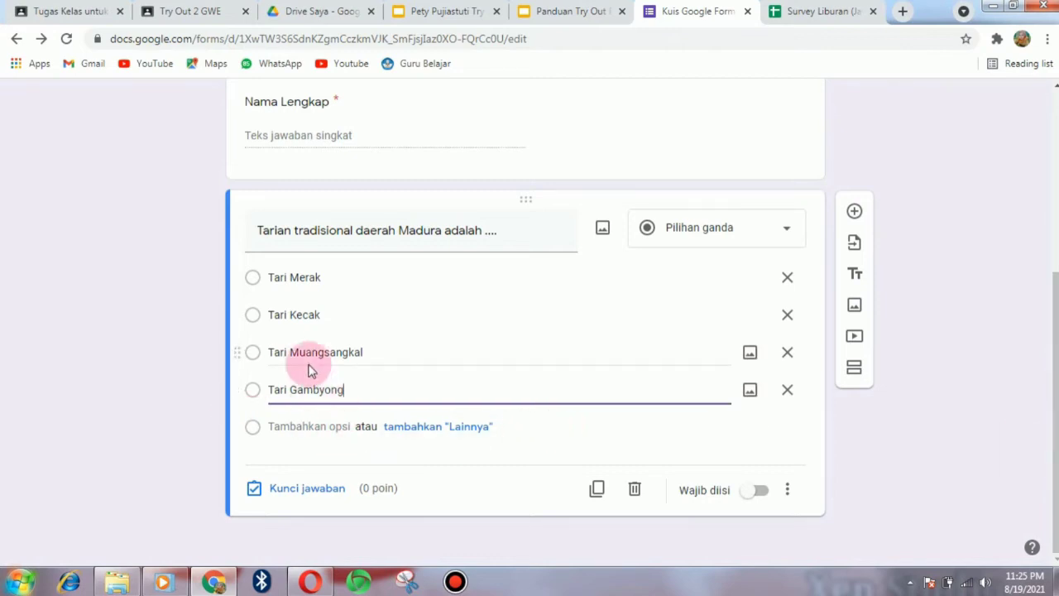
- Key the Madura question to Tari Muangsangkal for 2 points and make it required
left_click(306, 495)
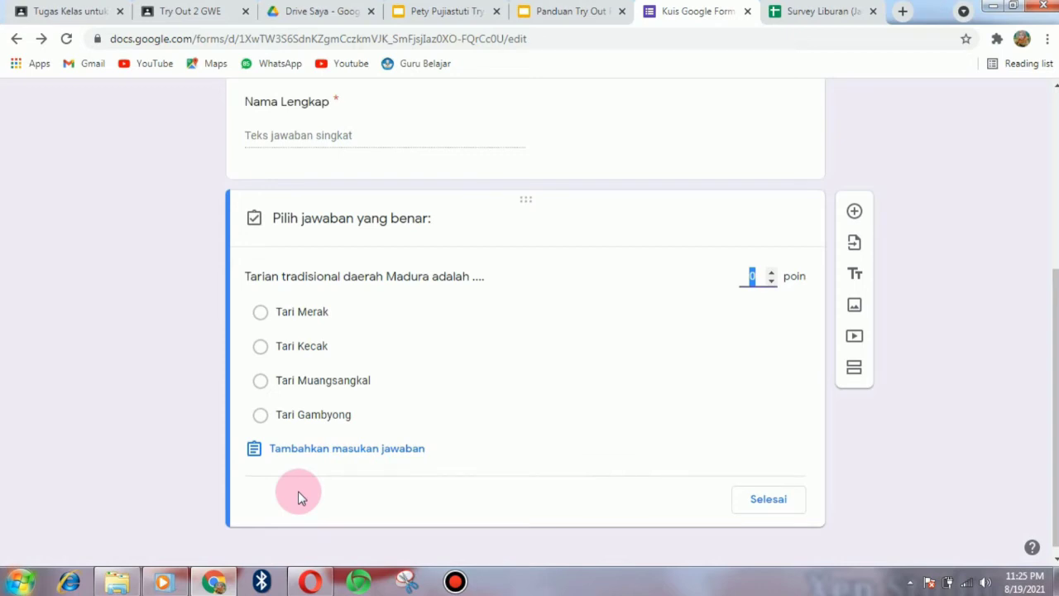
type("2")
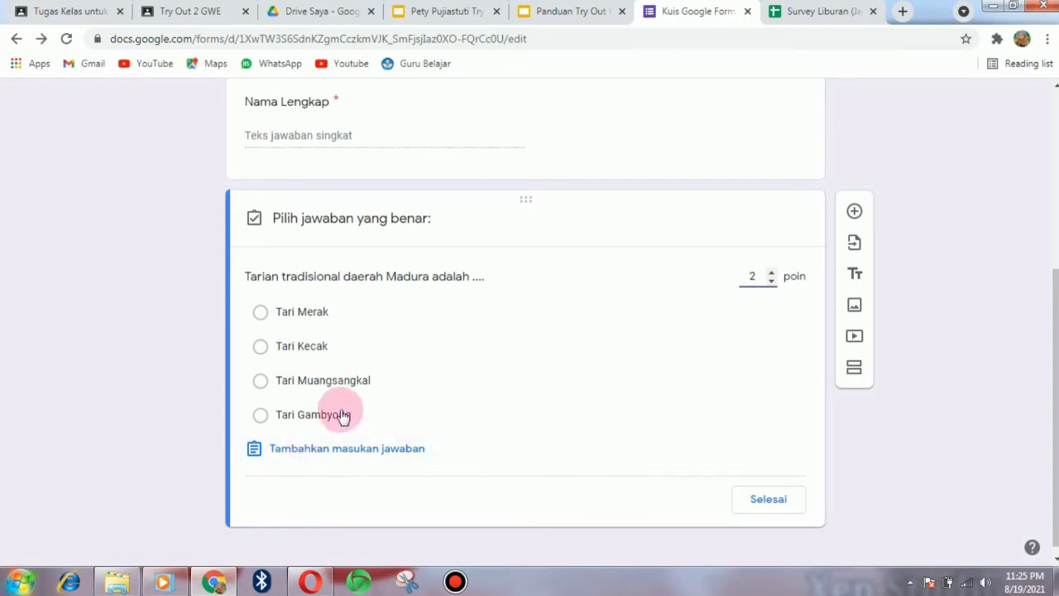
left_click(293, 383)
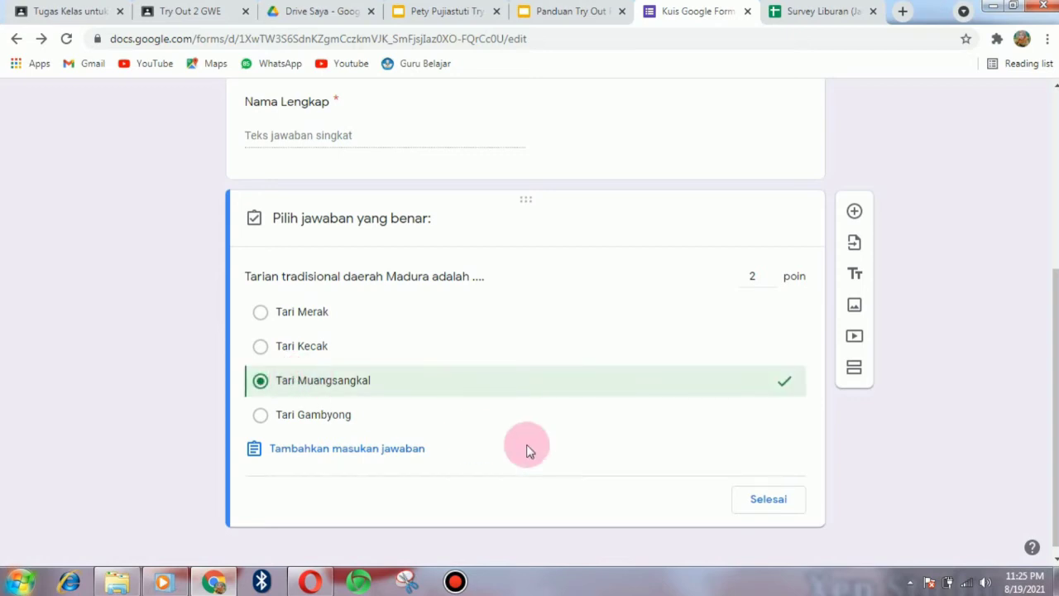
left_click(765, 501)
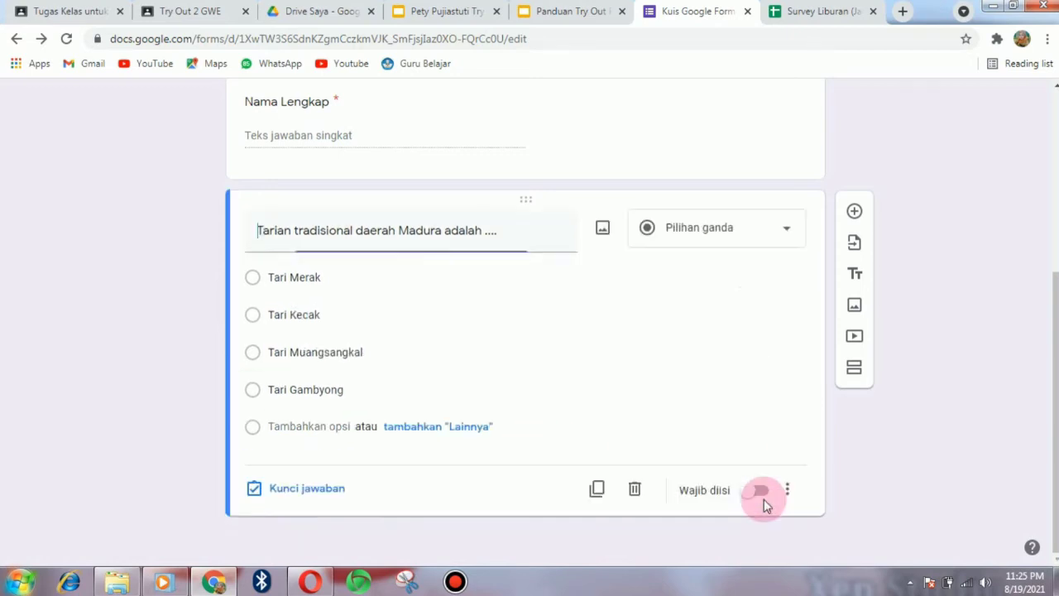
left_click(760, 492)
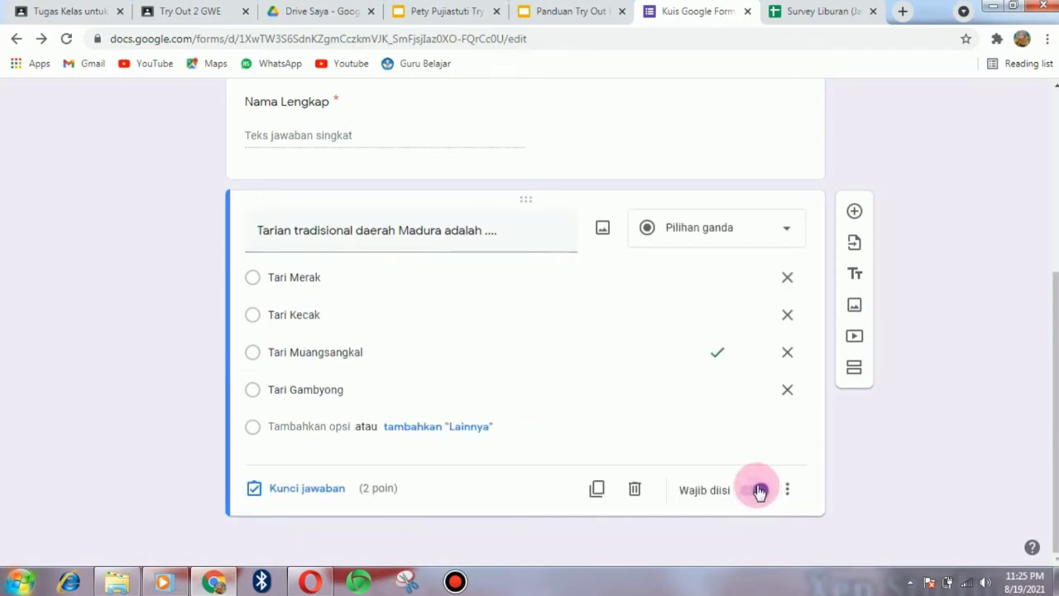
- Add a new blank question below it and recheck the assignment instructions in Slides
left_click(855, 212)
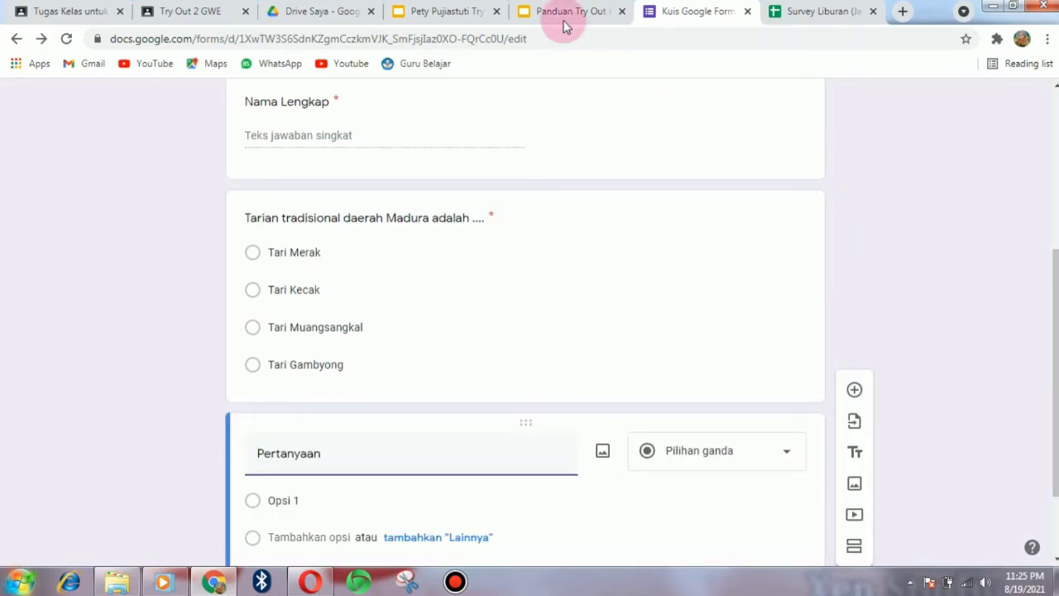
left_click(447, 12)
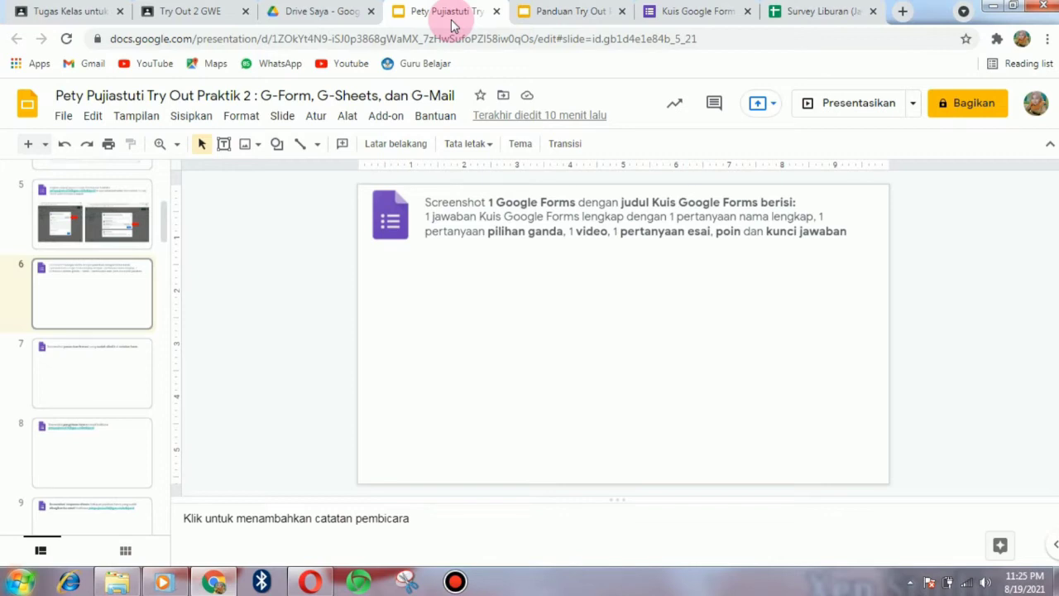
left_click(691, 12)
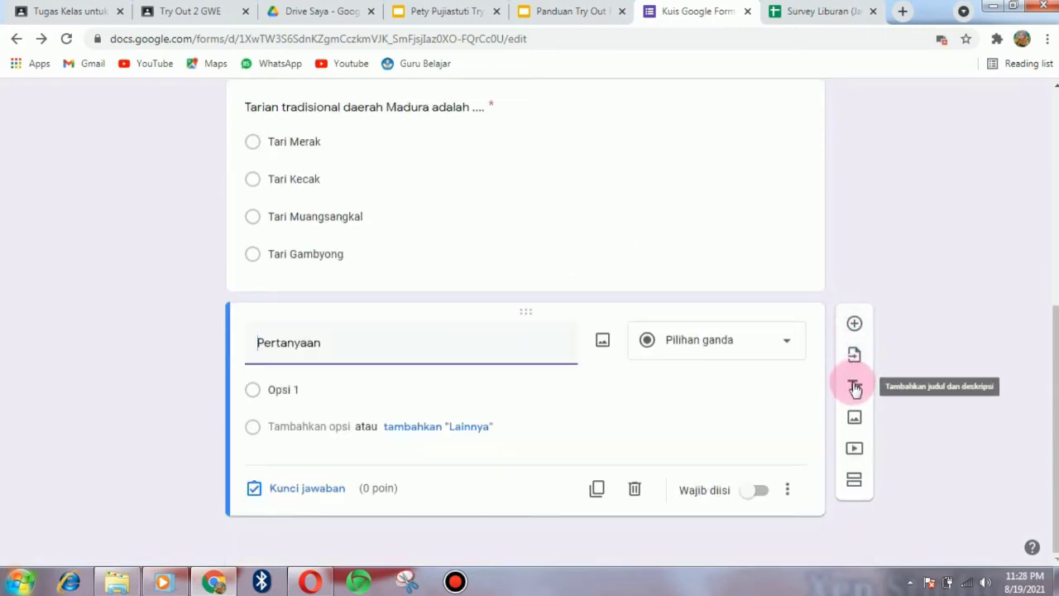
- Open the Pilih Video dialog from the Tambahkan video toolbar icon
left_click(855, 450)
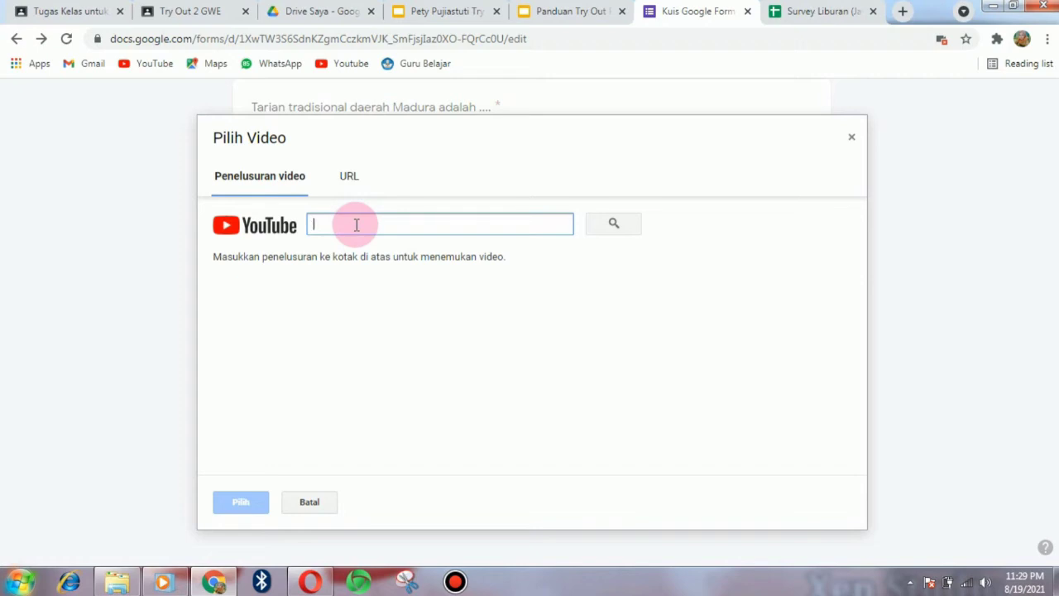
- Search YouTube for 'Lagu Indonesia Raya' and insert the first result video into the quiz
type("Lagu ")
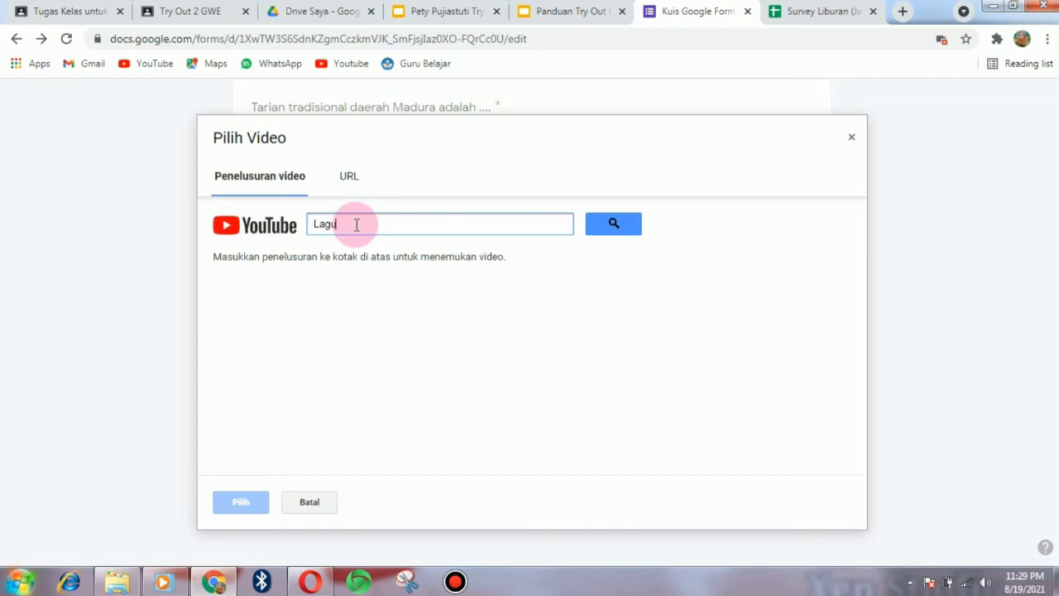
type("Indonesia Raya")
key("Return")
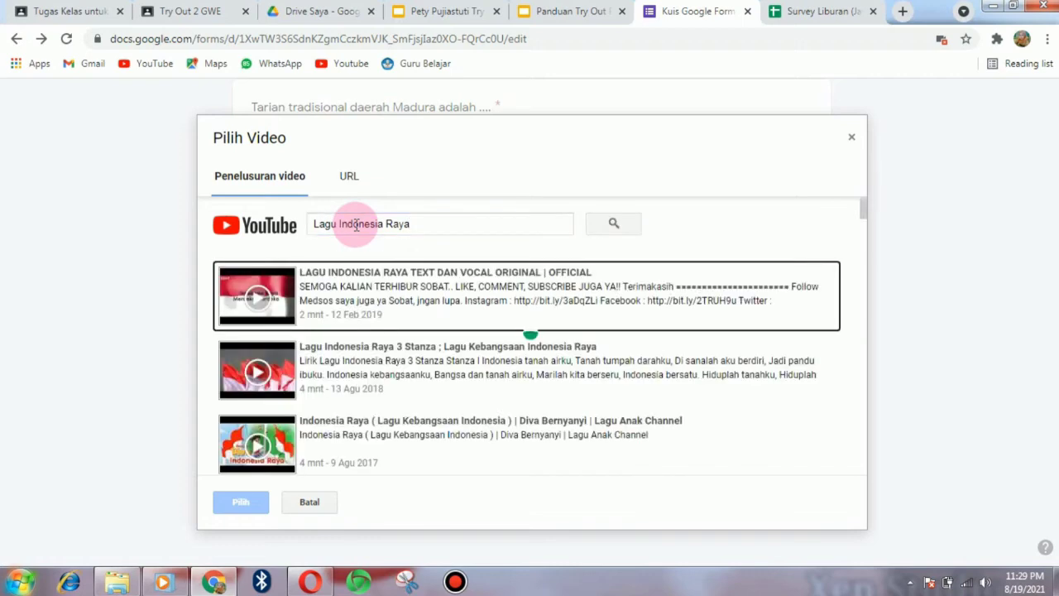
left_click(356, 189)
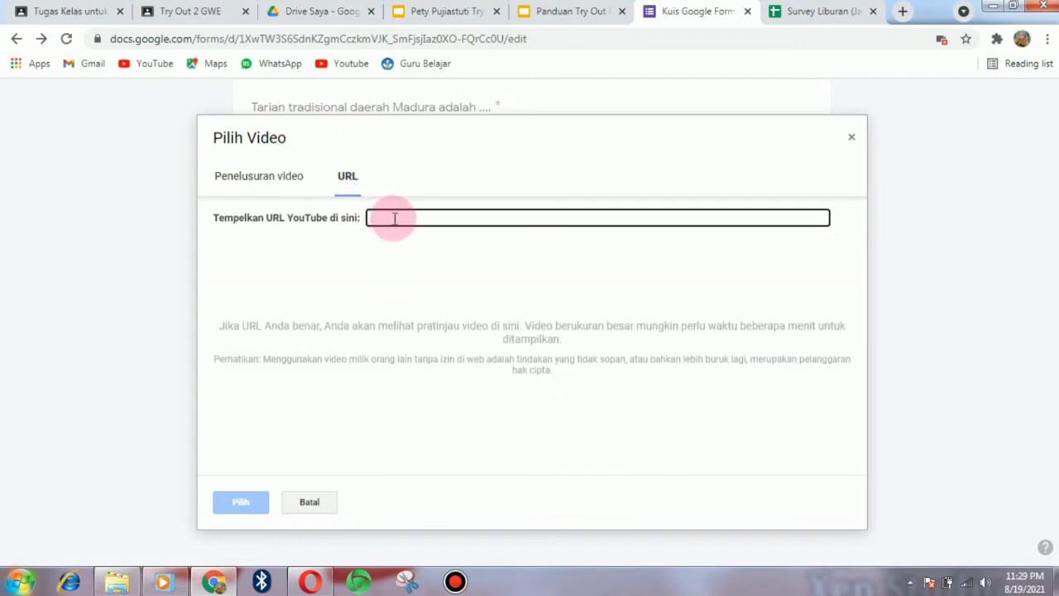
left_click(382, 218)
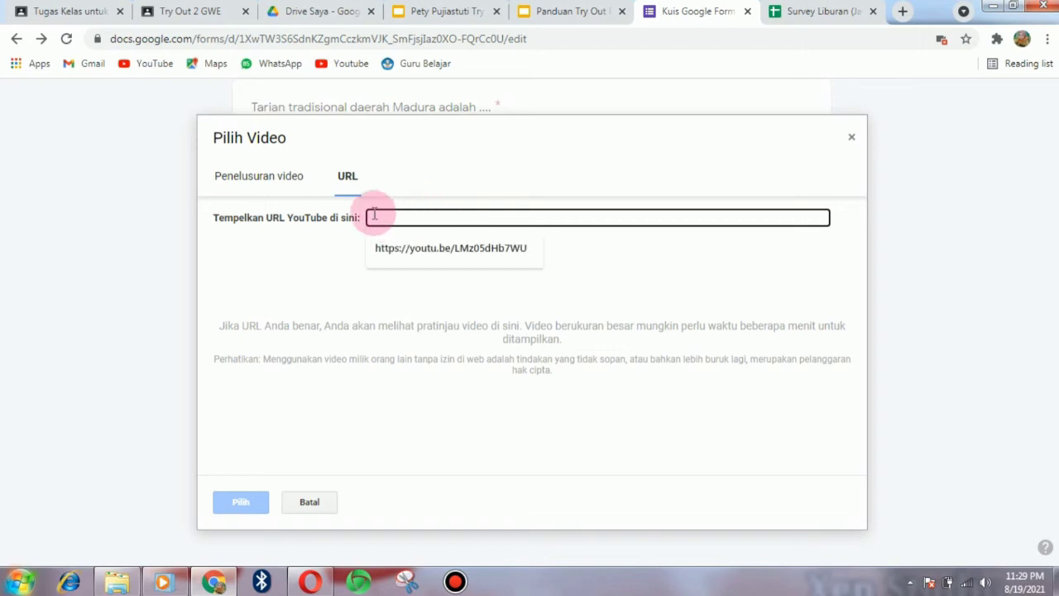
left_click(247, 178)
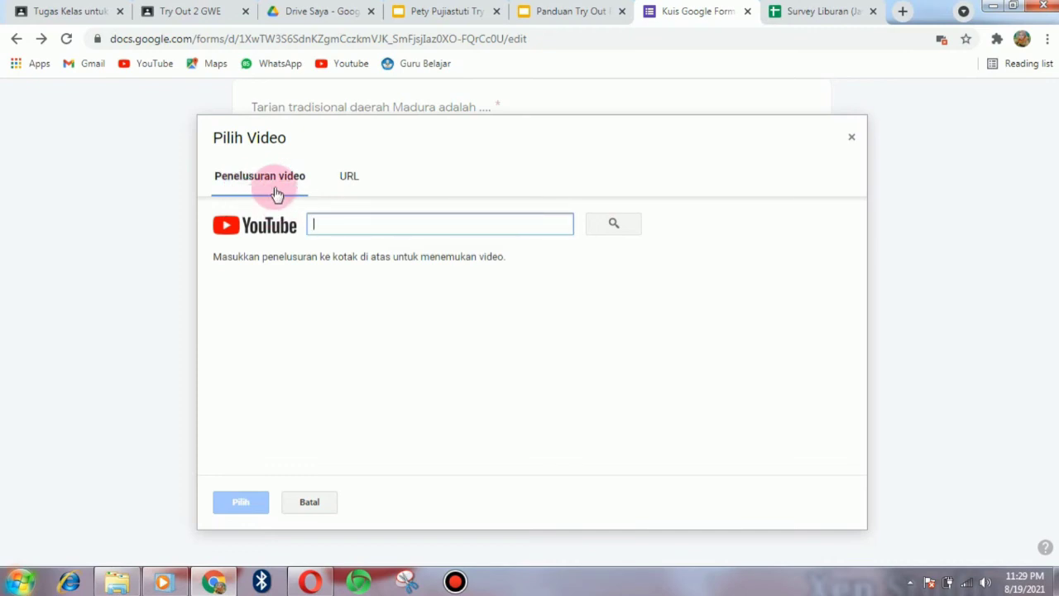
left_click(277, 194)
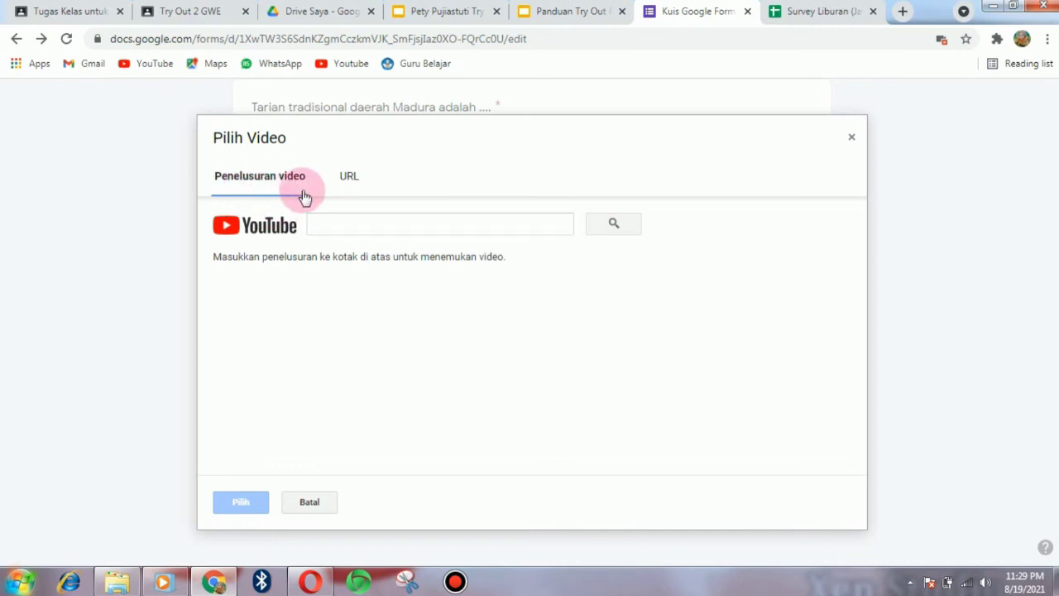
left_click(326, 224)
type("La")
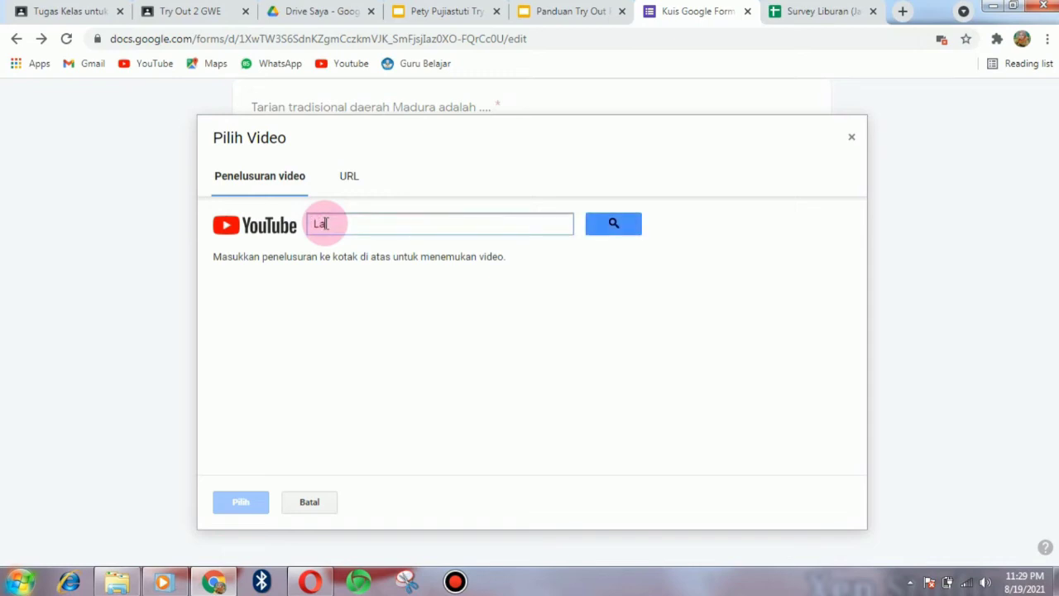
type("gu Indonesia Raya")
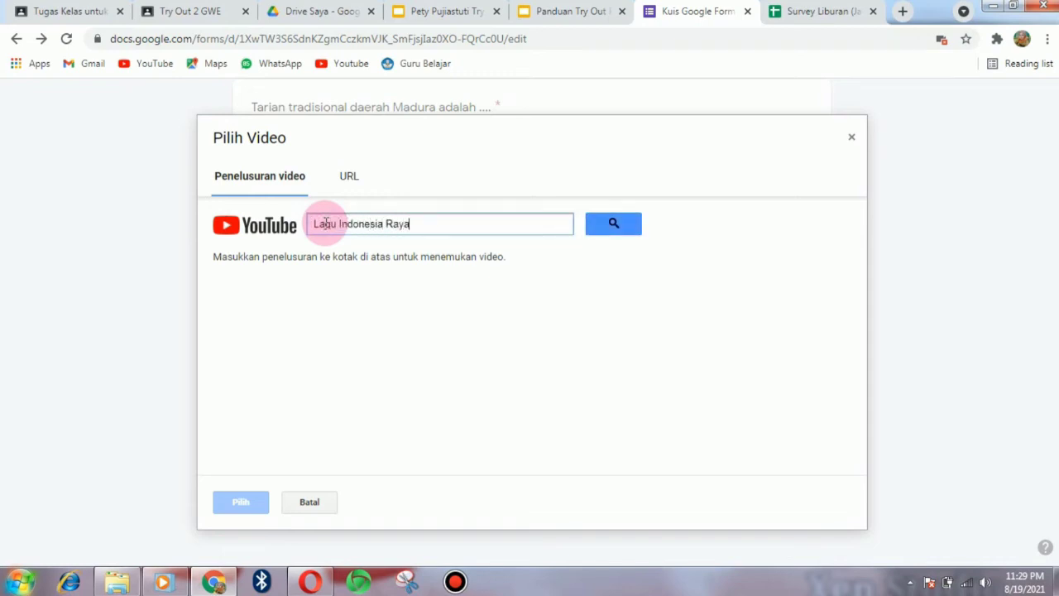
key("Return")
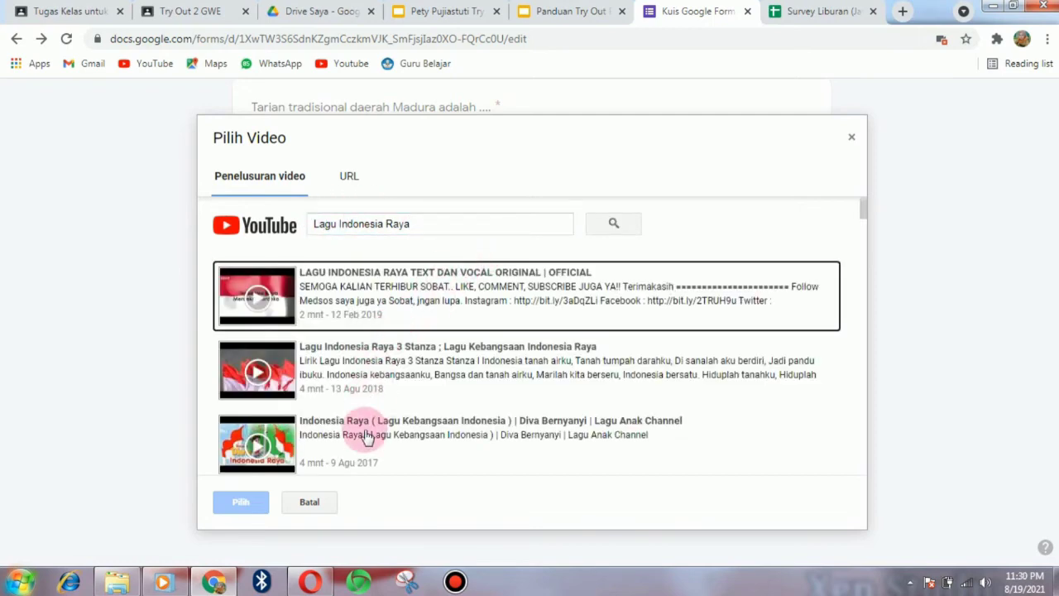
left_click(423, 315)
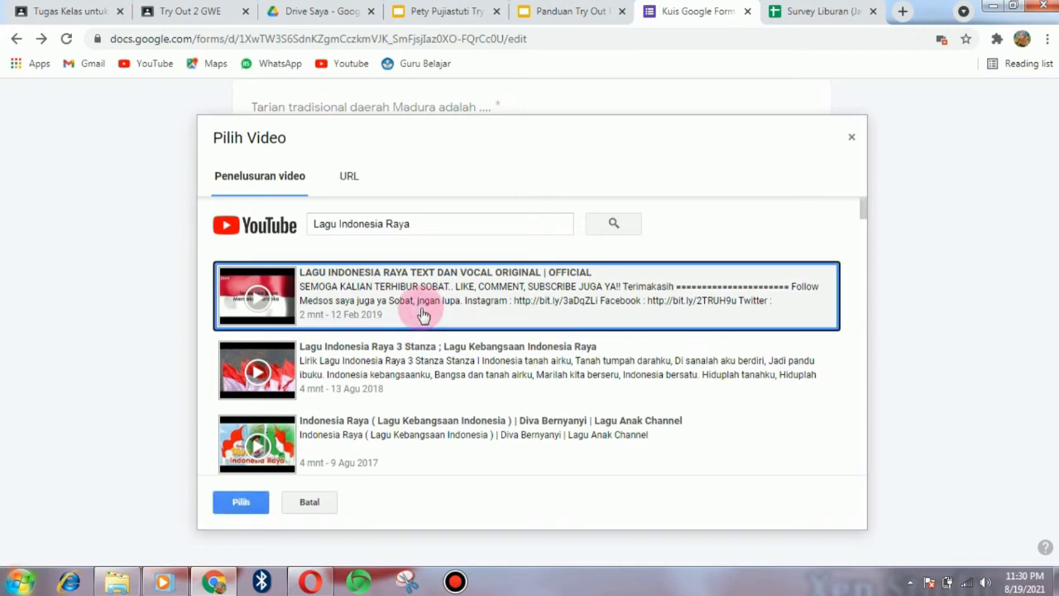
left_click(248, 503)
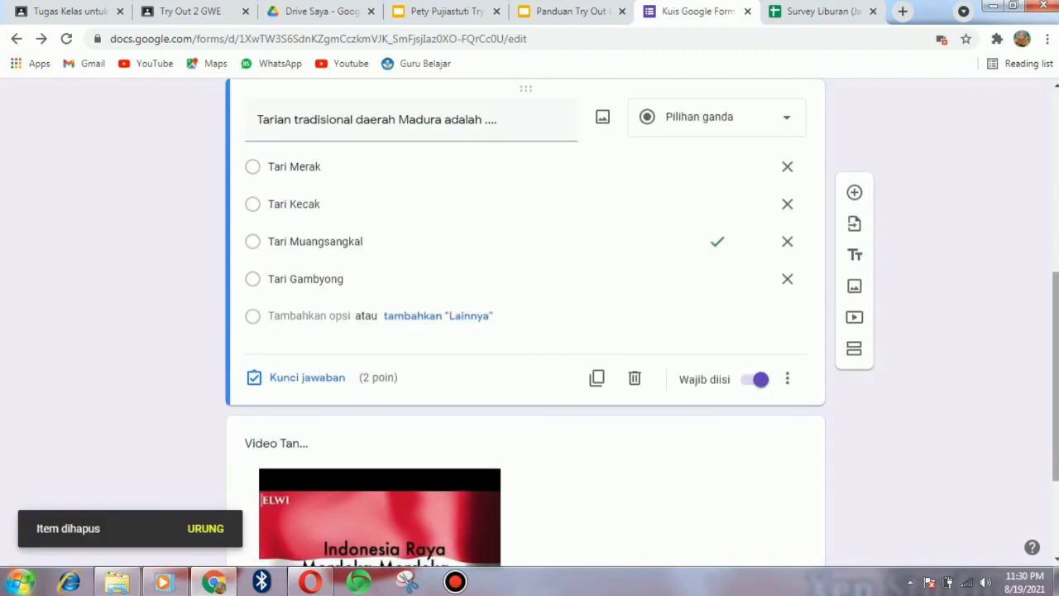
- Title the Indonesia Raya video 'Simaklah video berikut!' and add a new question below it
scroll(526, 331, "down", 2)
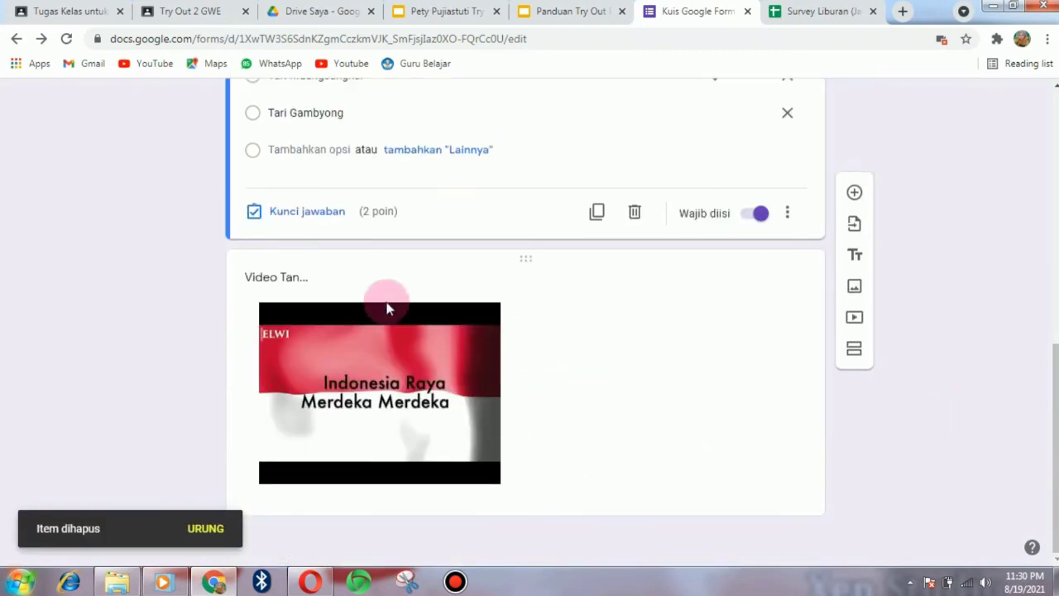
left_click(315, 281)
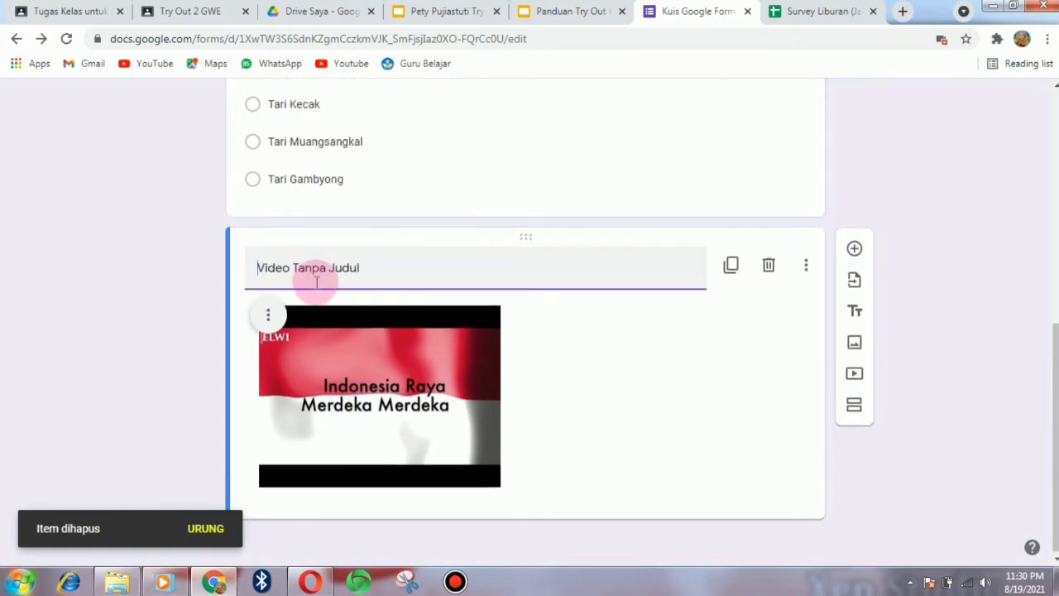
type("Simakla")
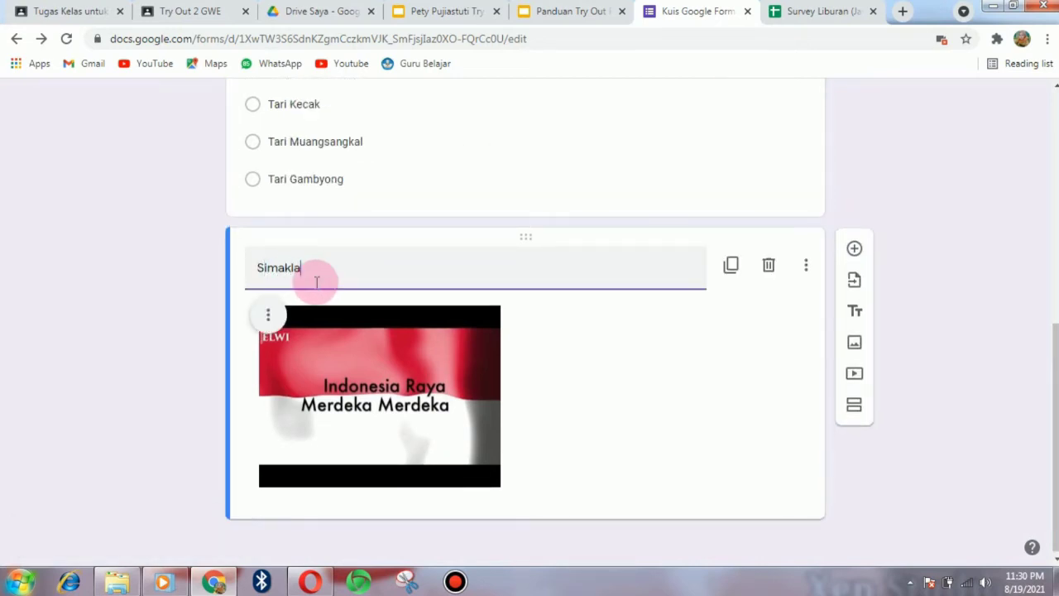
type("h video berikut!")
left_click(558, 462)
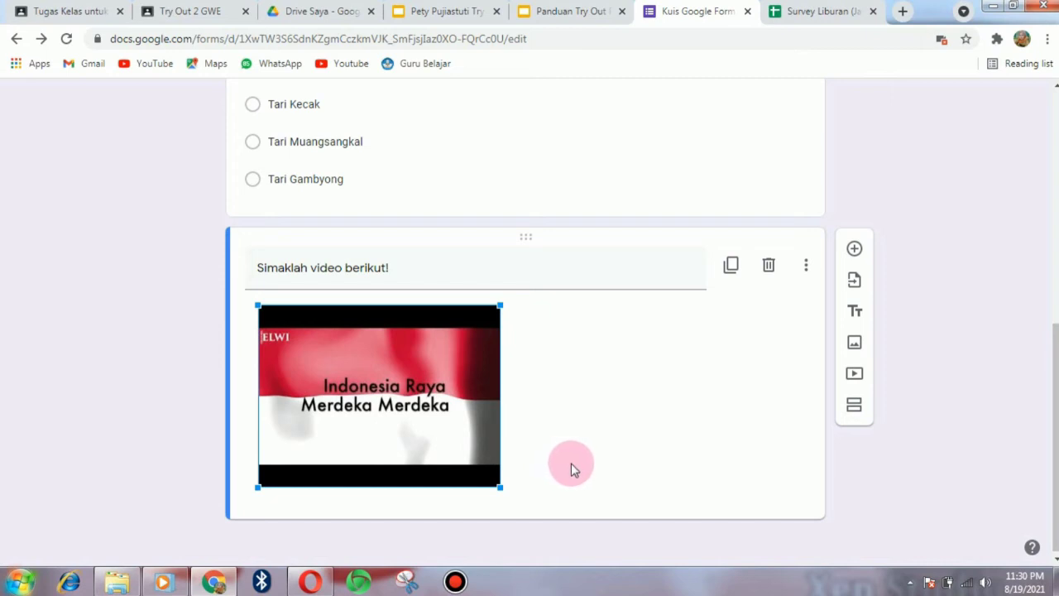
left_click(855, 250)
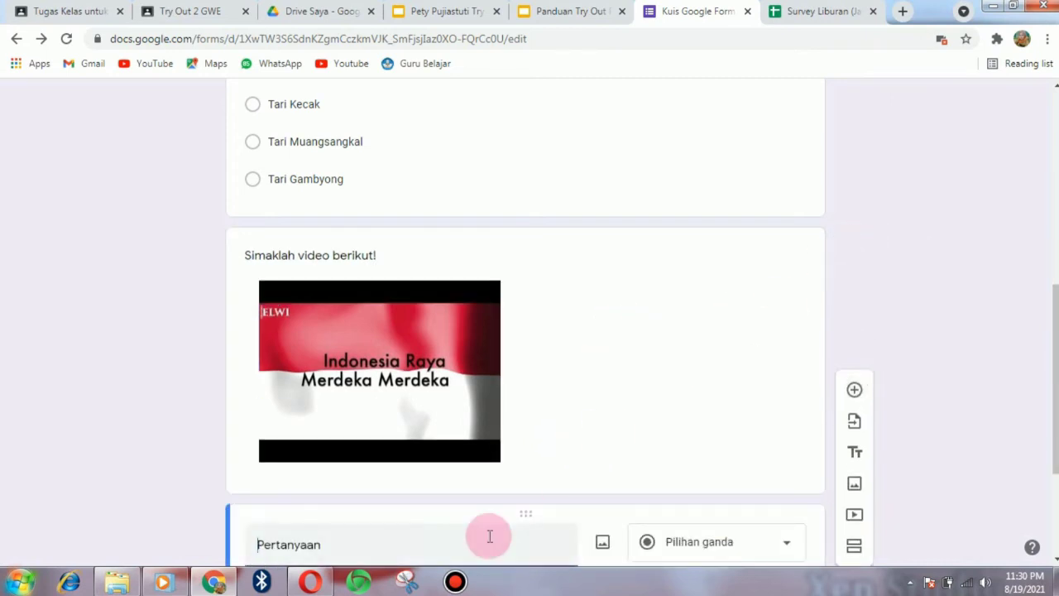
- Enter 'Siapakah pencipta lagu Indonesia Raya ?' and set it to Jawaban singkat
left_click_drag(1057, 431, 1057, 464)
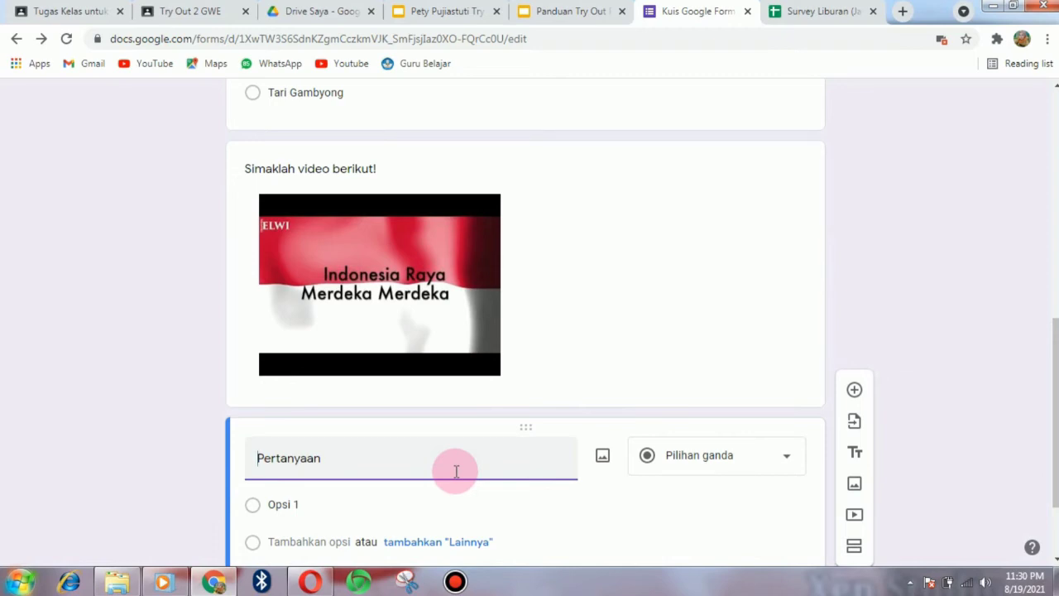
type("Siapakah pencipta")
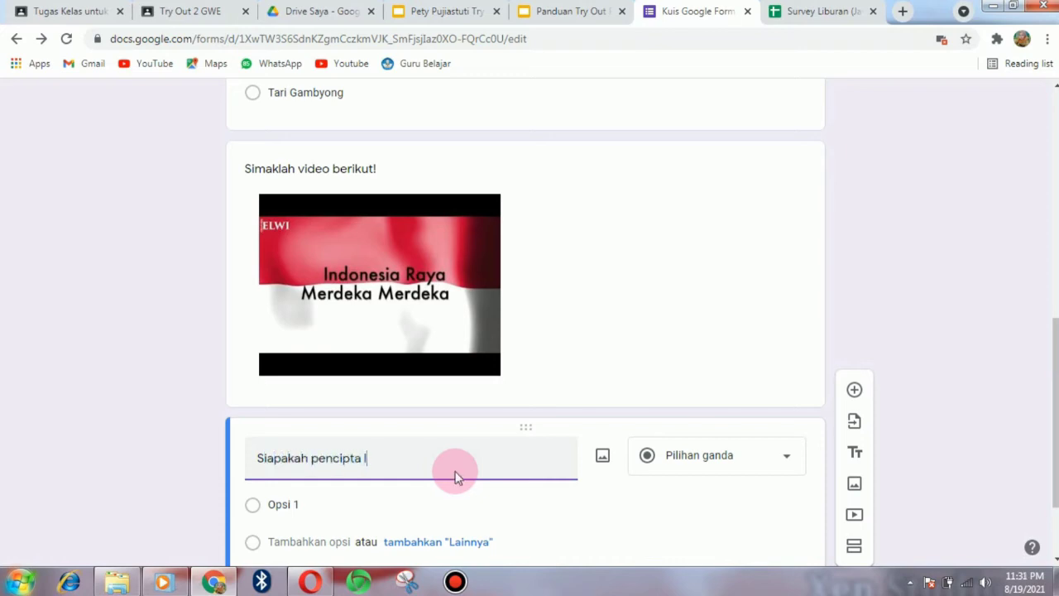
type(" lagu Indonesia Raya ?")
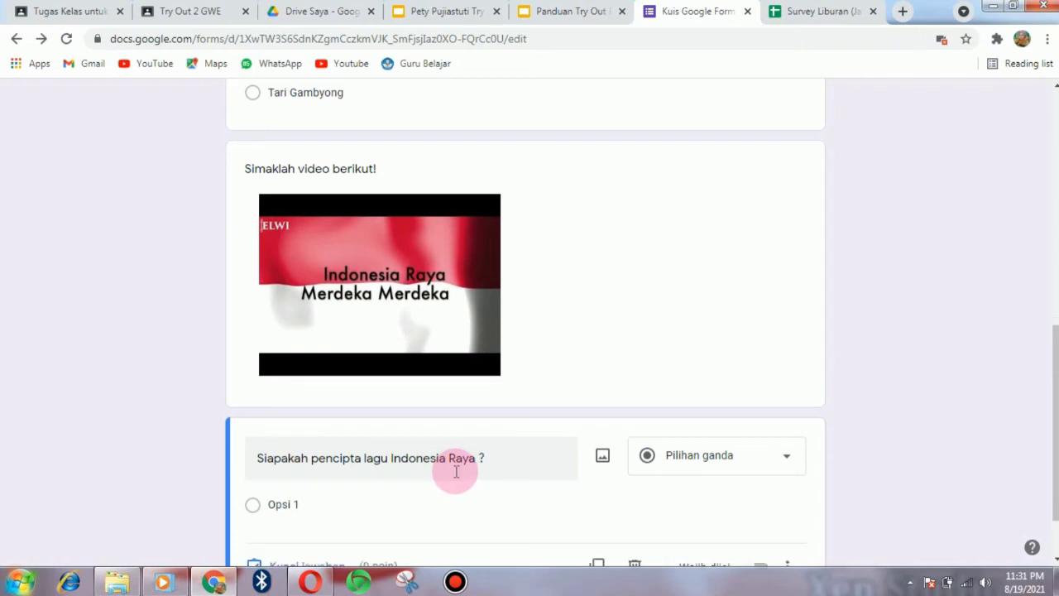
left_click(790, 462)
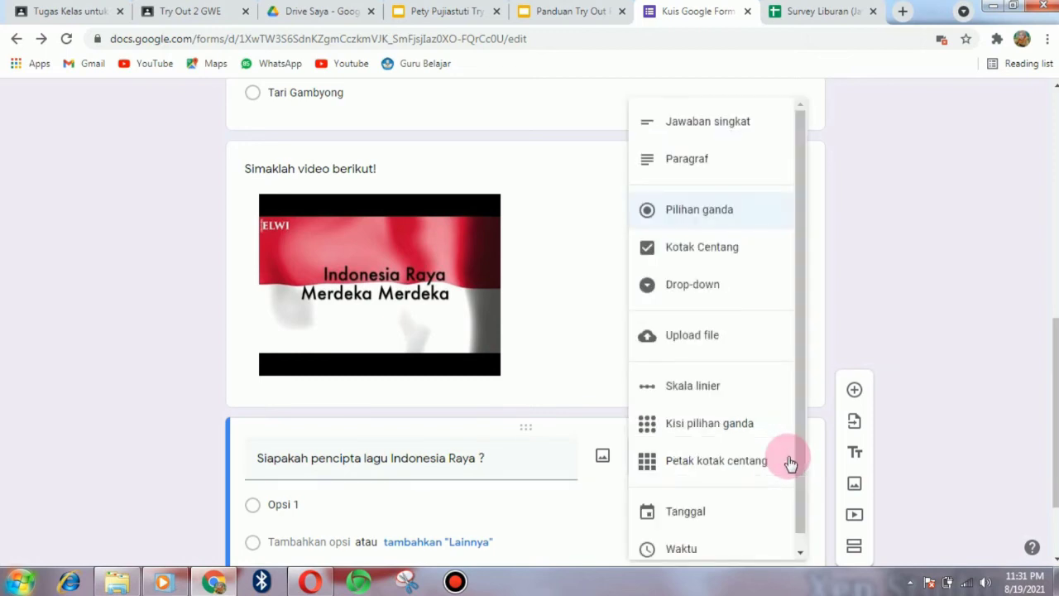
left_click(707, 123)
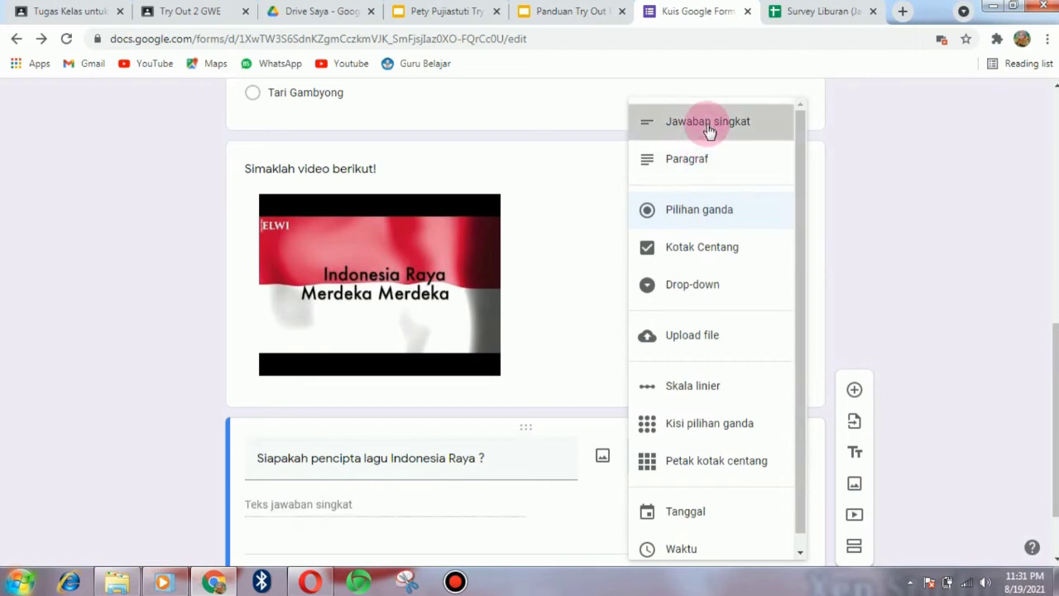
scroll(1052, 378, "down", 1)
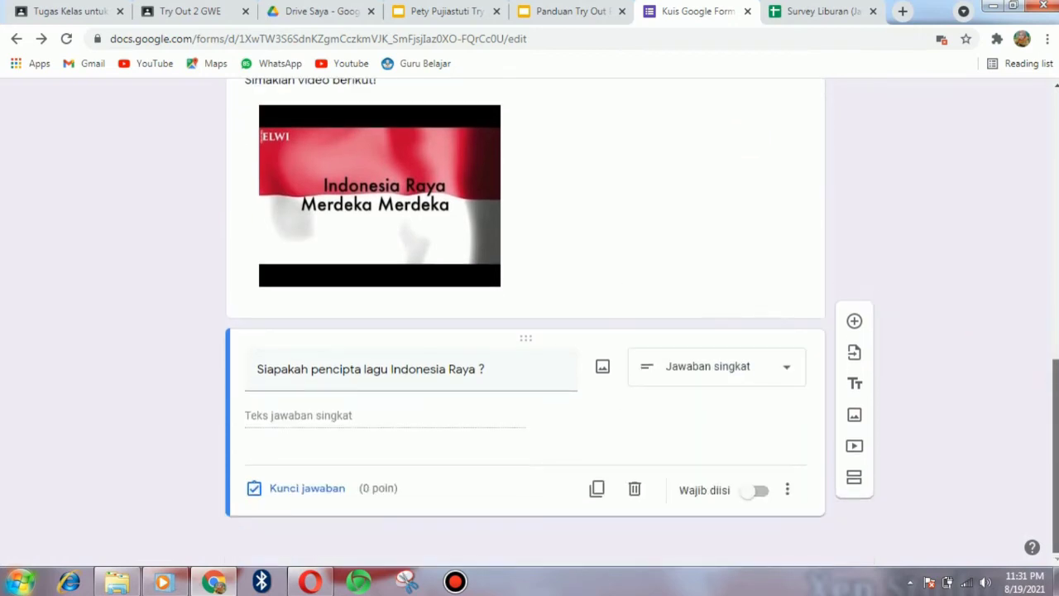
- Give the composer question 8 points, accepting 'W.R. Supratman' and 'W.R. SUPRATMAN' as correct
left_click(316, 497)
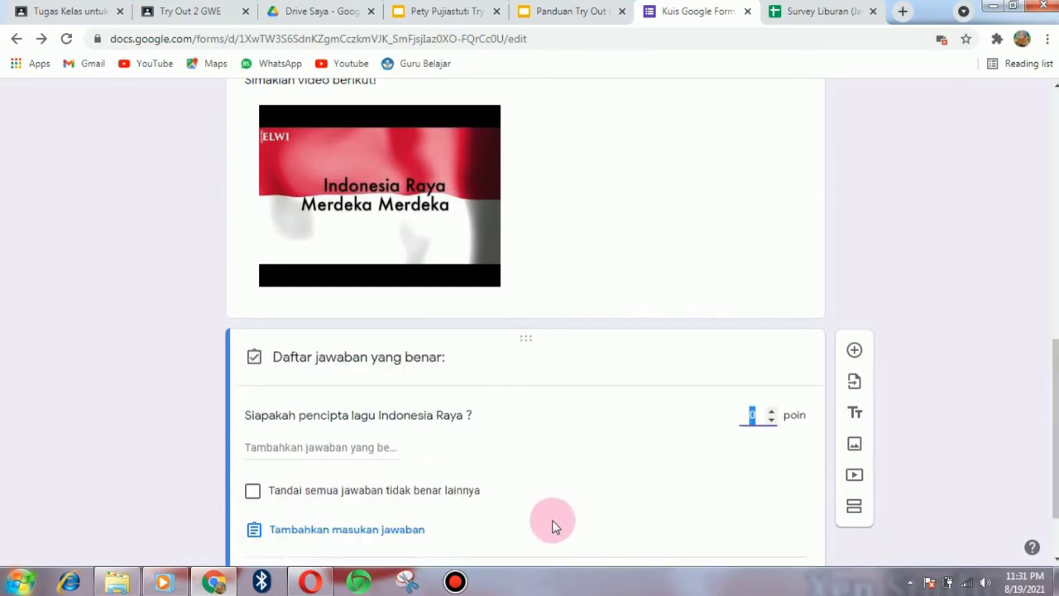
type("8")
left_click(254, 451)
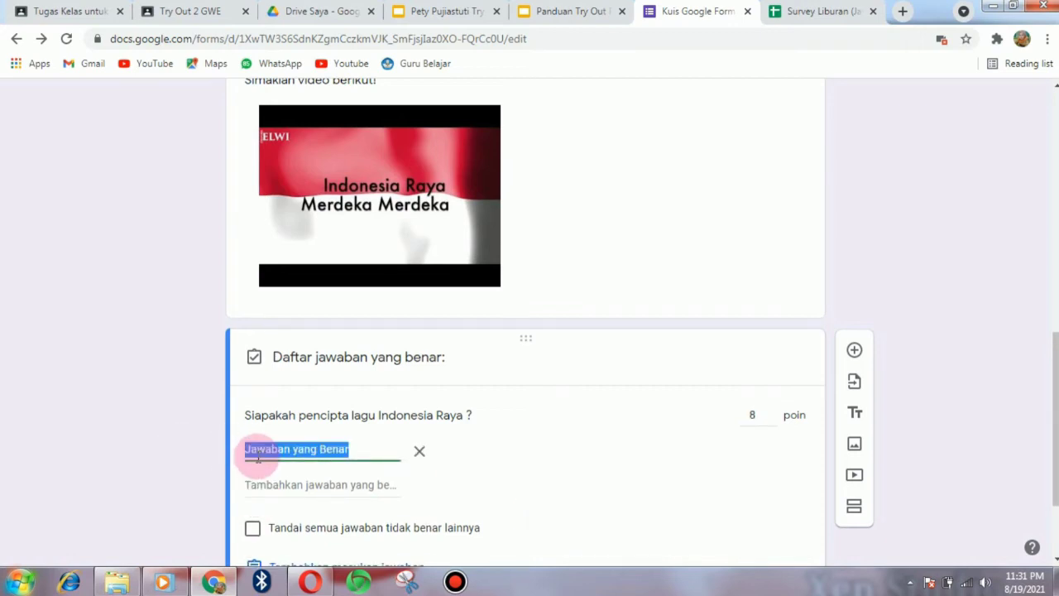
type("W.R. ")
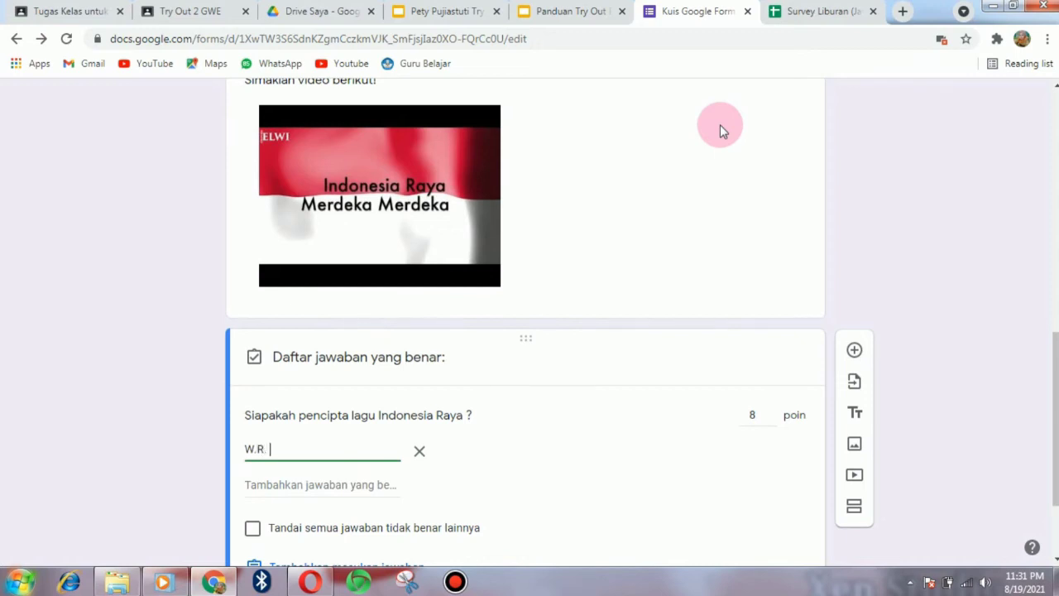
type("Supratman")
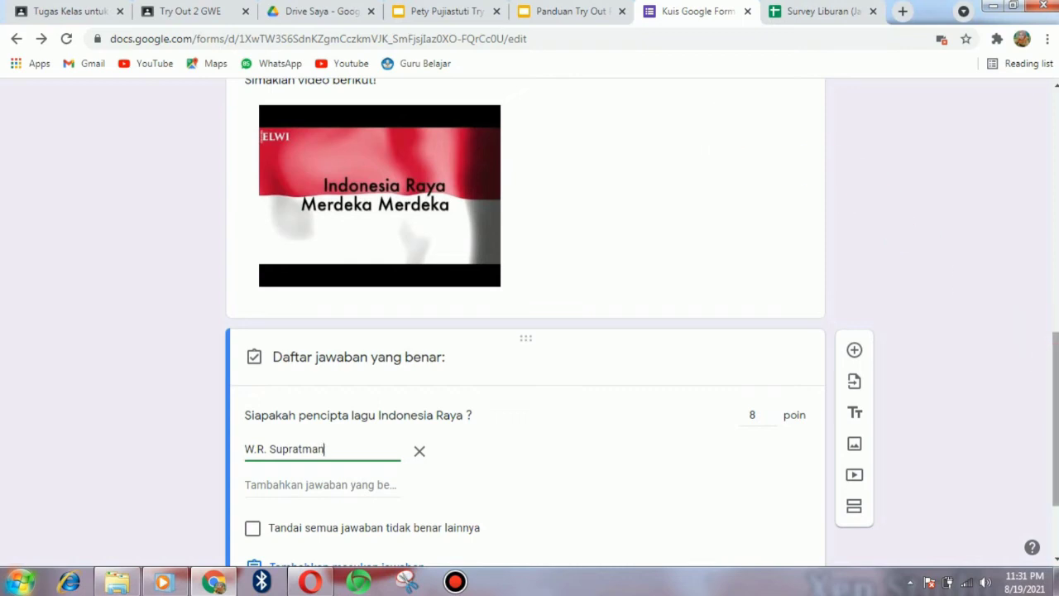
scroll(530, 322, "down", 2)
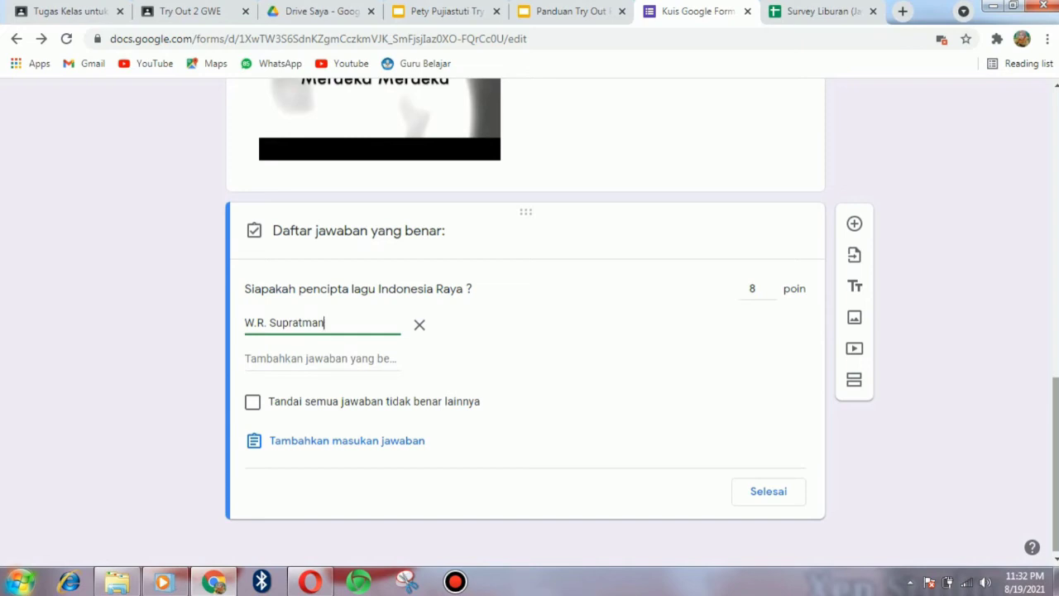
key("Return")
type("W")
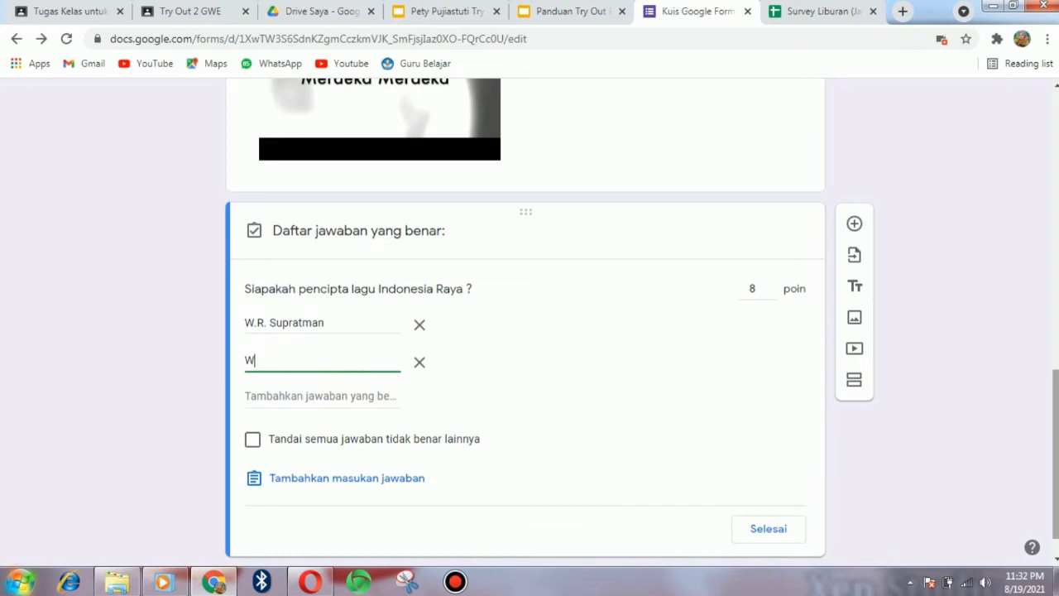
type(".R. SUPRATMAN")
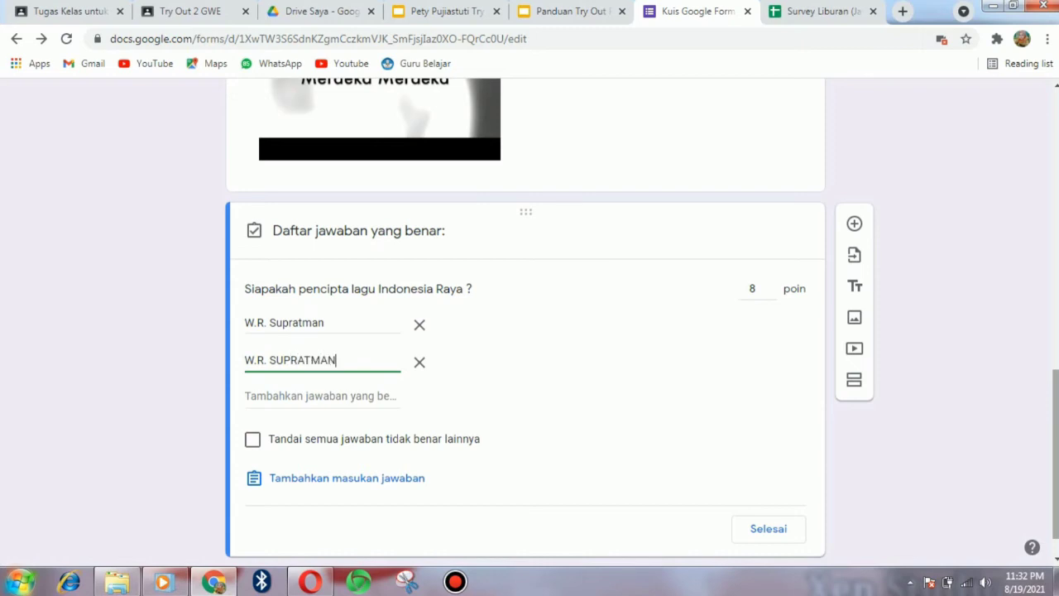
left_click(780, 529)
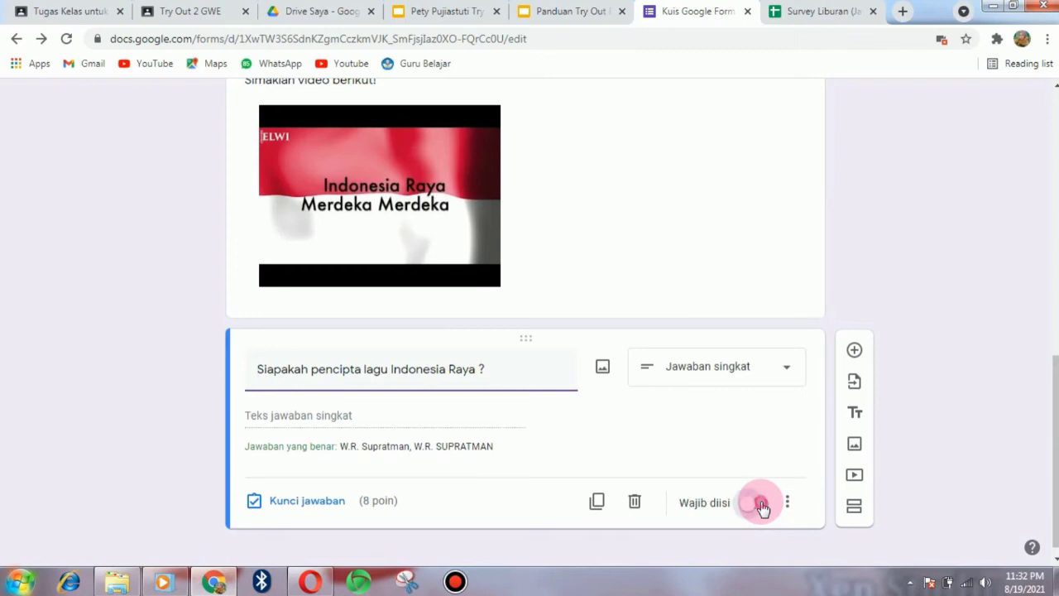
- Make the composer question required and zoom Chrome out to 33% so the whole quiz fits
left_click(762, 504)
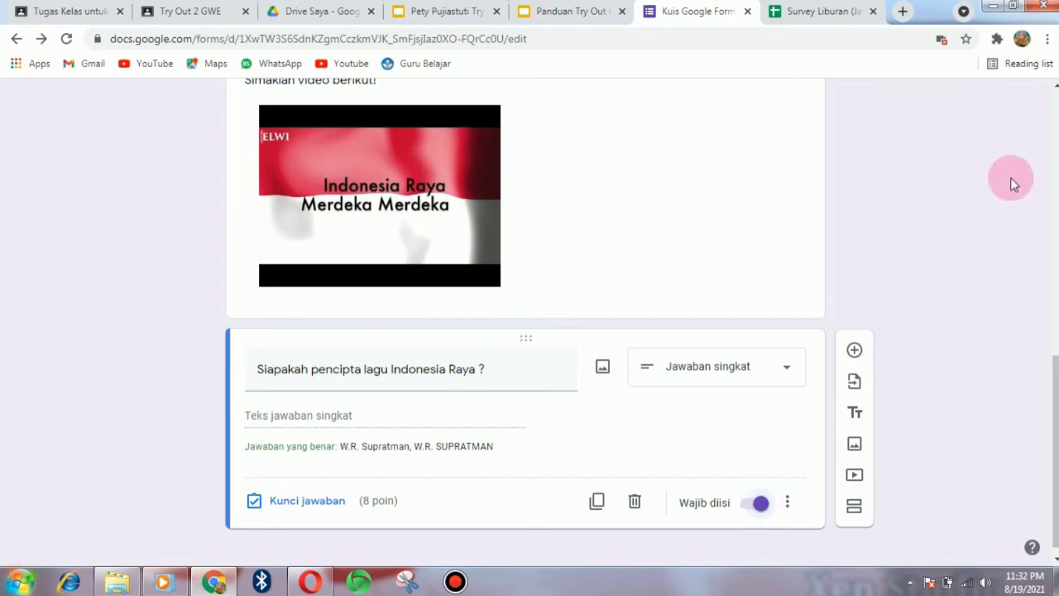
left_click(1047, 39)
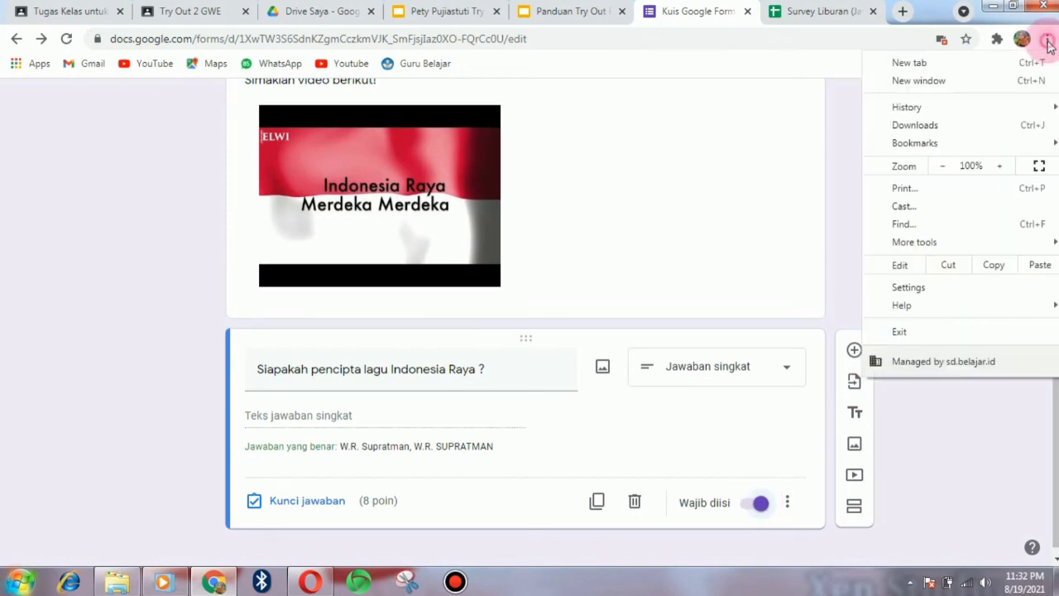
left_click(943, 166)
left_click(944, 166)
left_click(943, 167)
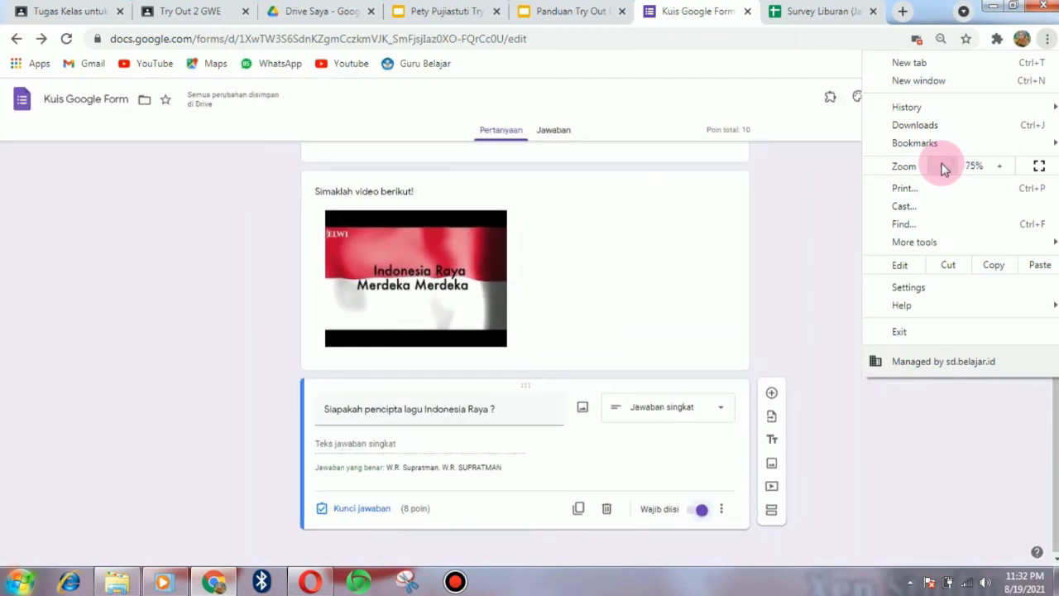
left_click(943, 166)
left_click(943, 167)
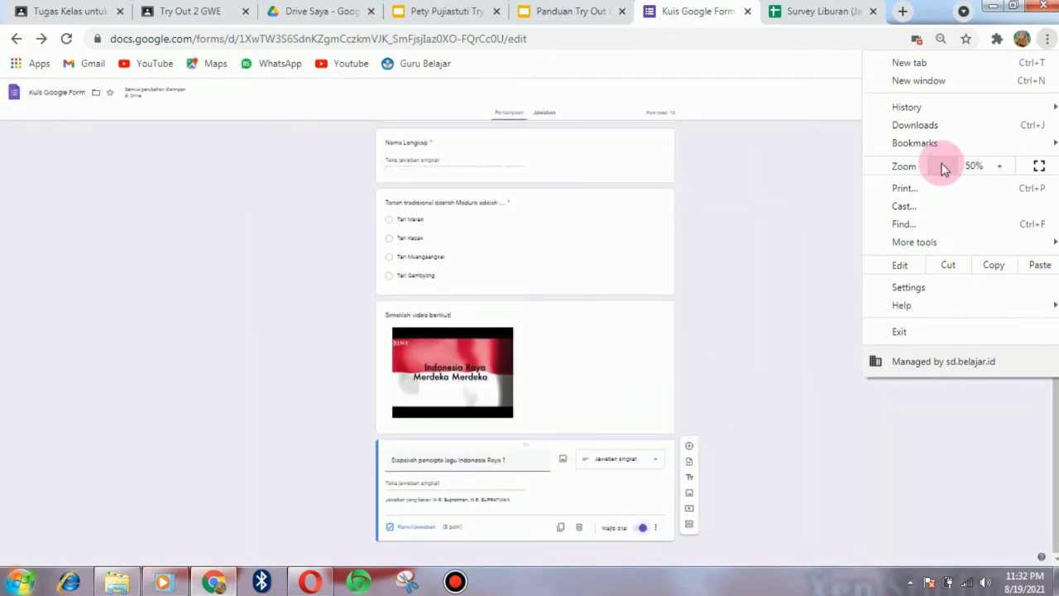
left_click(944, 167)
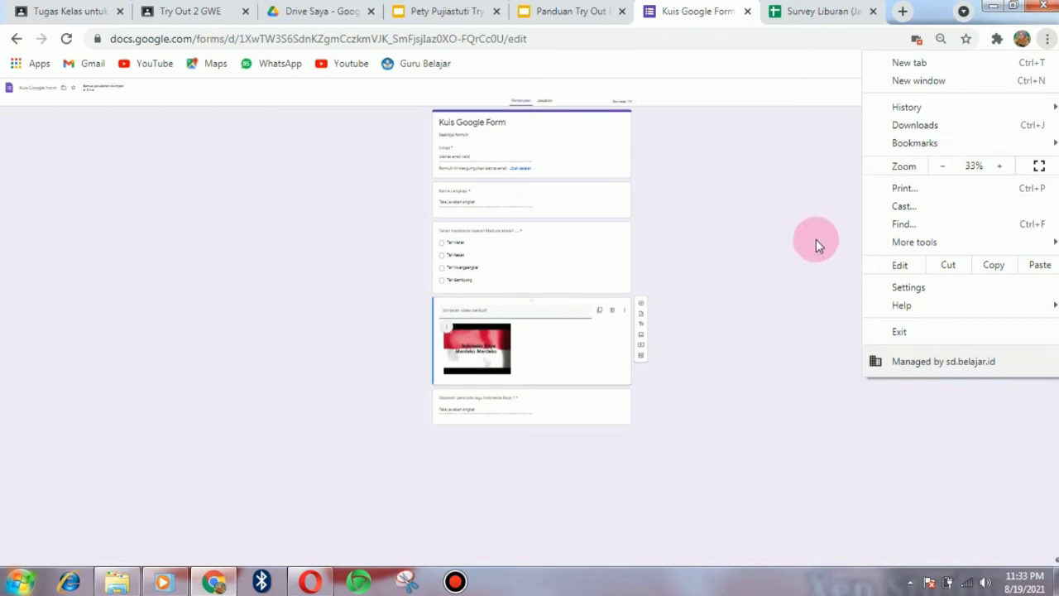
- Enlarge the Indonesia Raya video thumbnail slightly by dragging its corner
left_click(817, 239)
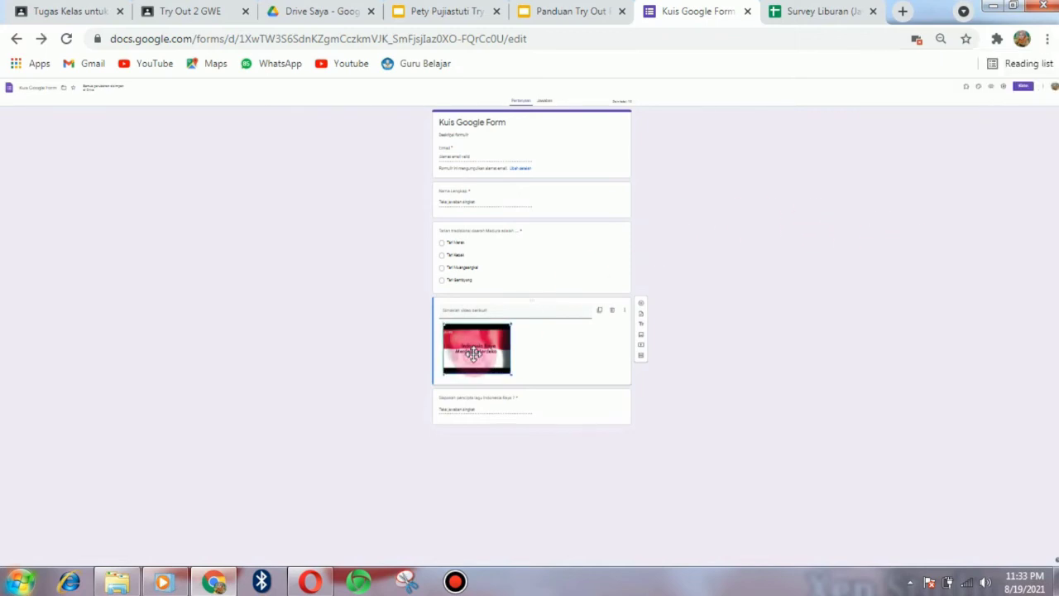
left_click_drag(509, 373, 516, 380)
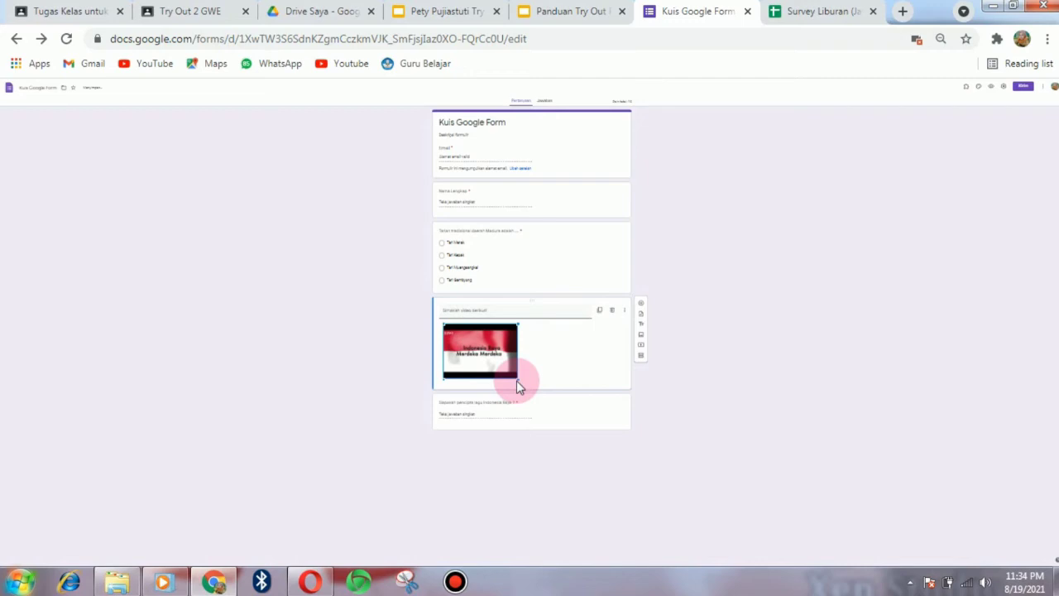
left_click(600, 424)
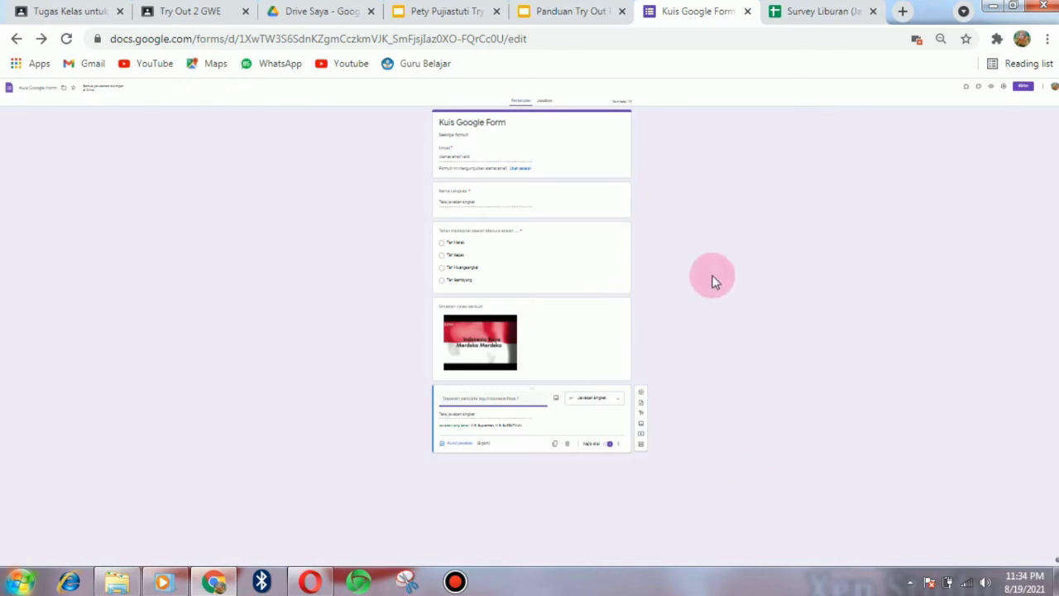
- Paste the form screenshot onto slide 6 and crop off its top and the taskbar
left_click(443, 13)
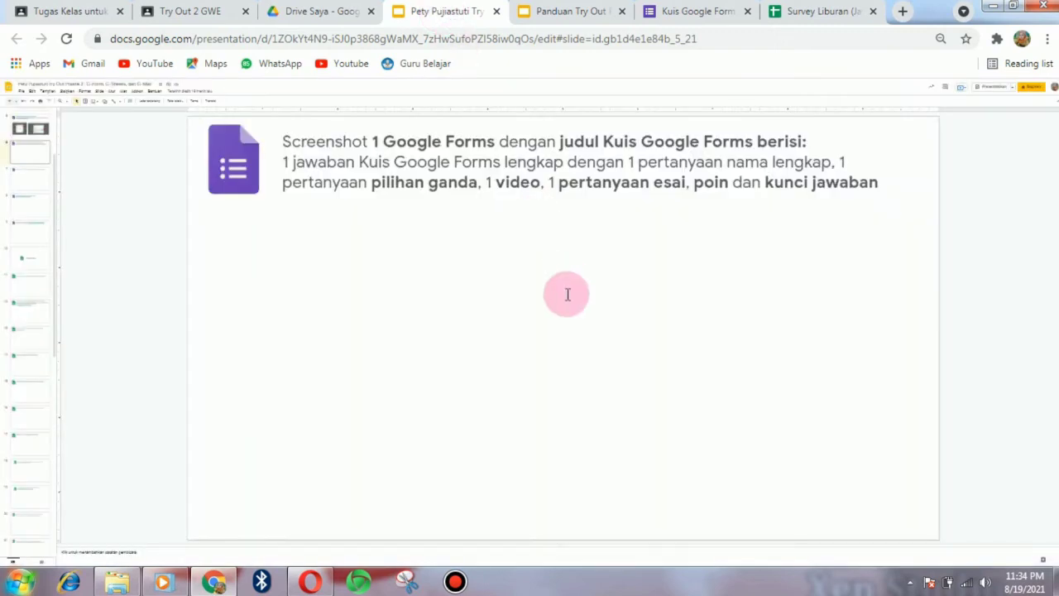
key("ctrl+v")
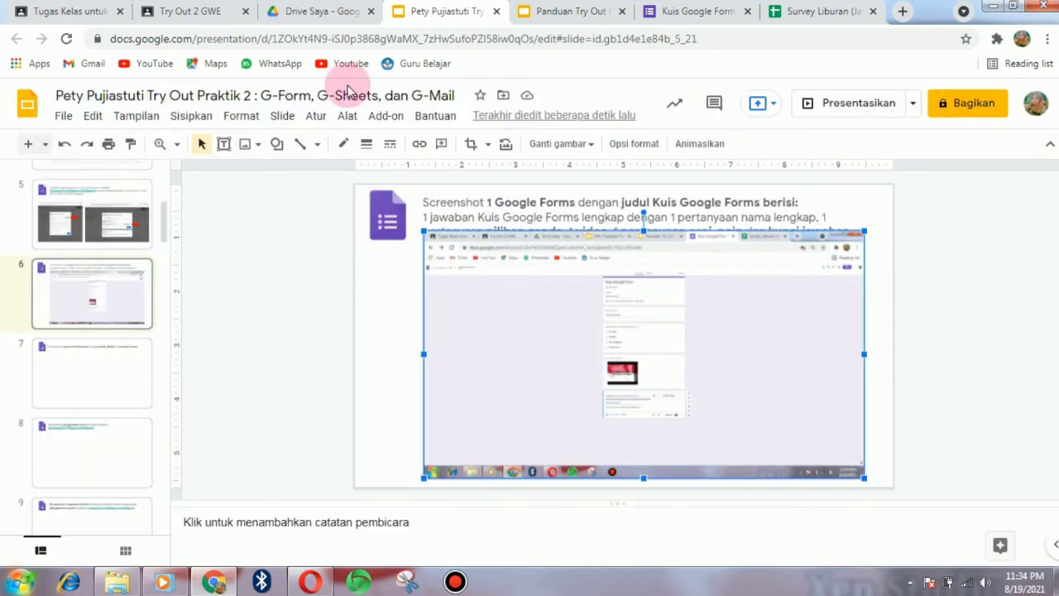
left_click(471, 144)
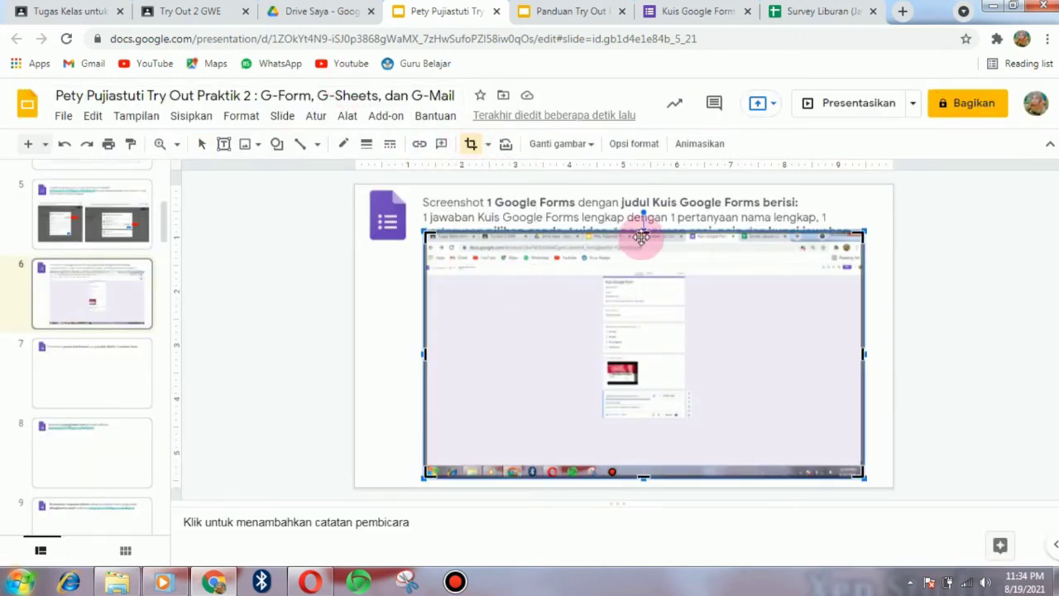
left_click_drag(644, 233, 645, 241)
left_click_drag(639, 477, 639, 429)
key("Return")
- Stretch the screenshot taller below the instructions, then move on to slide 7
left_click_drag(707, 391, 707, 391)
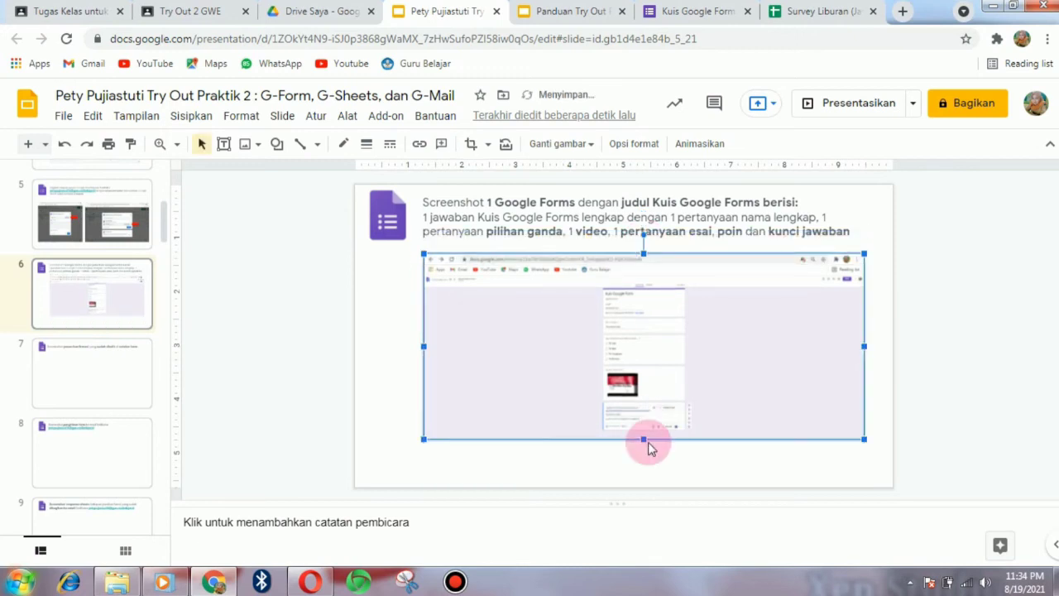
left_click_drag(644, 437, 644, 465)
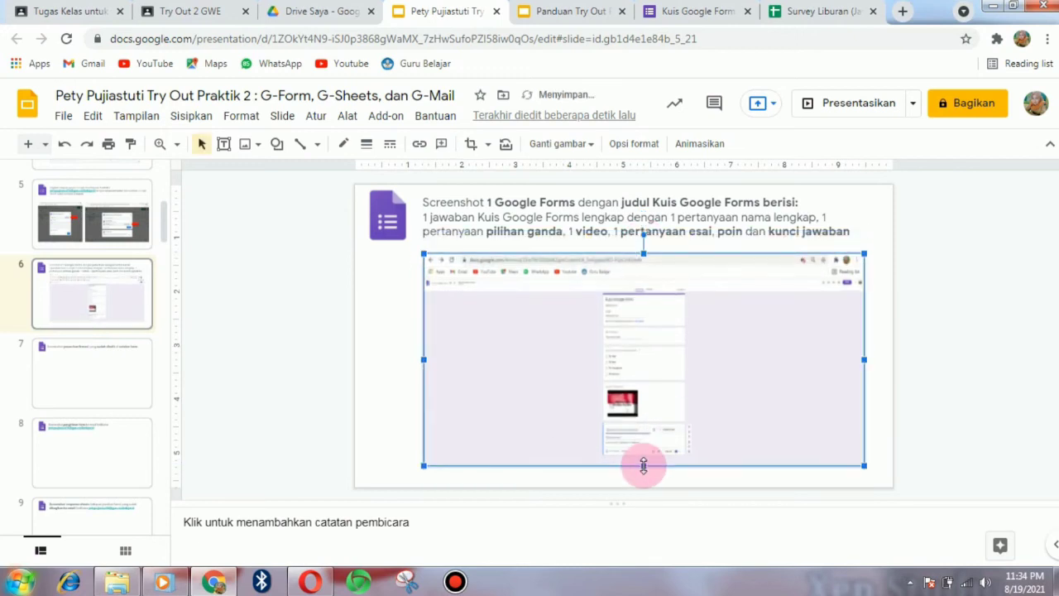
left_click(885, 386)
key("Down")
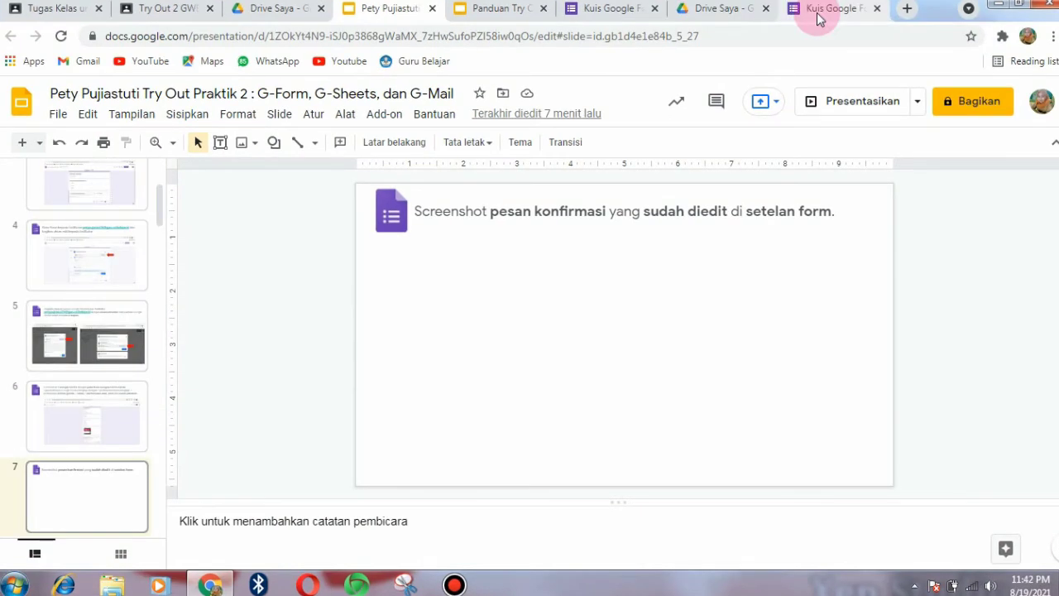
- Go back to the Kuis Google Forms editor and open its Setelan dialog
left_click(818, 18)
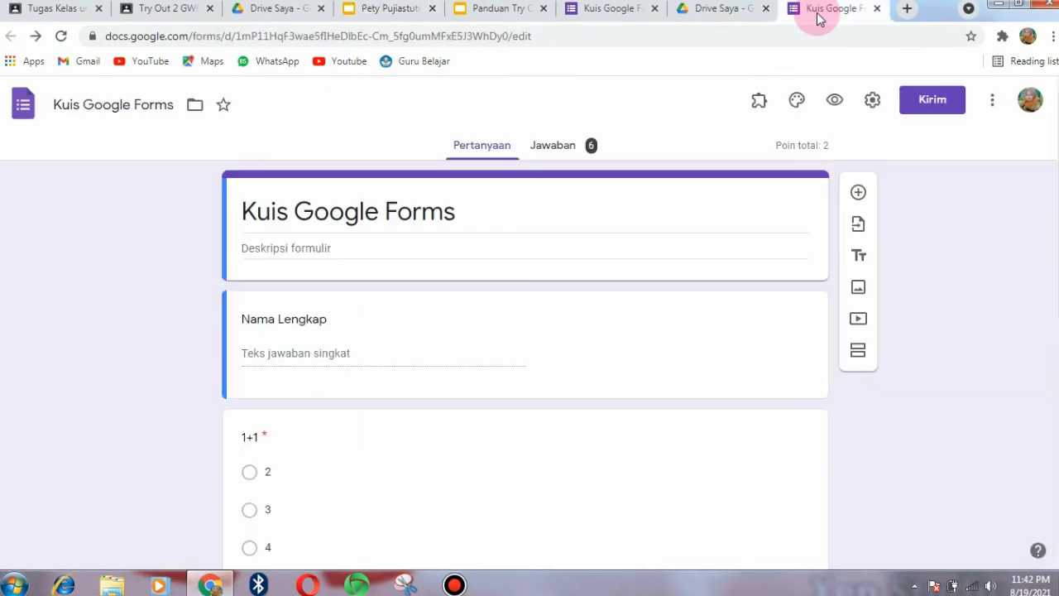
left_click(873, 103)
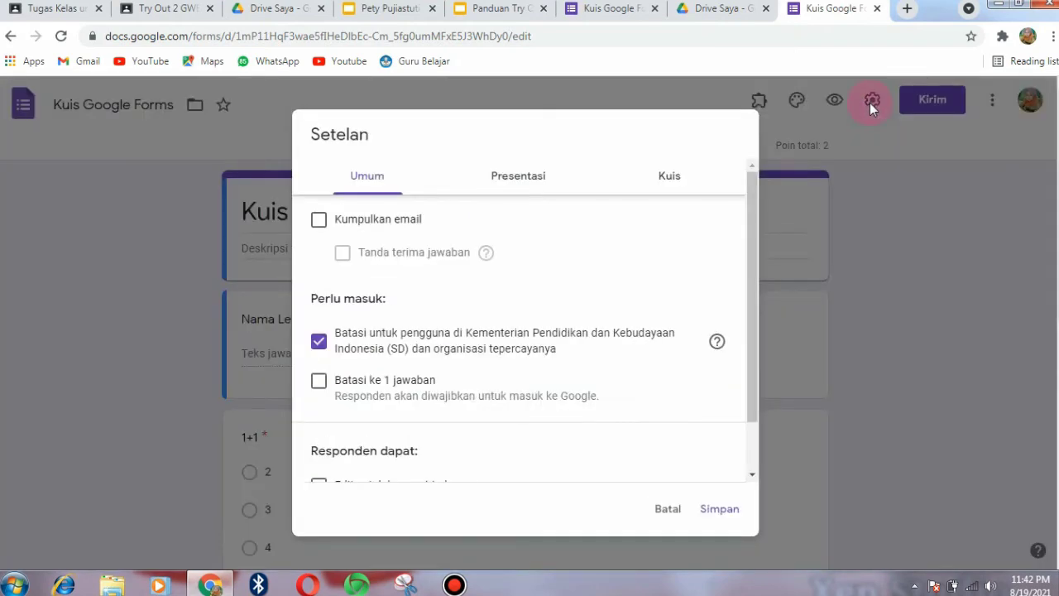
- Under Presentasi, set the confirmation message to 'Terimakasih, semoga sukses!' and return to Slides
left_click(525, 176)
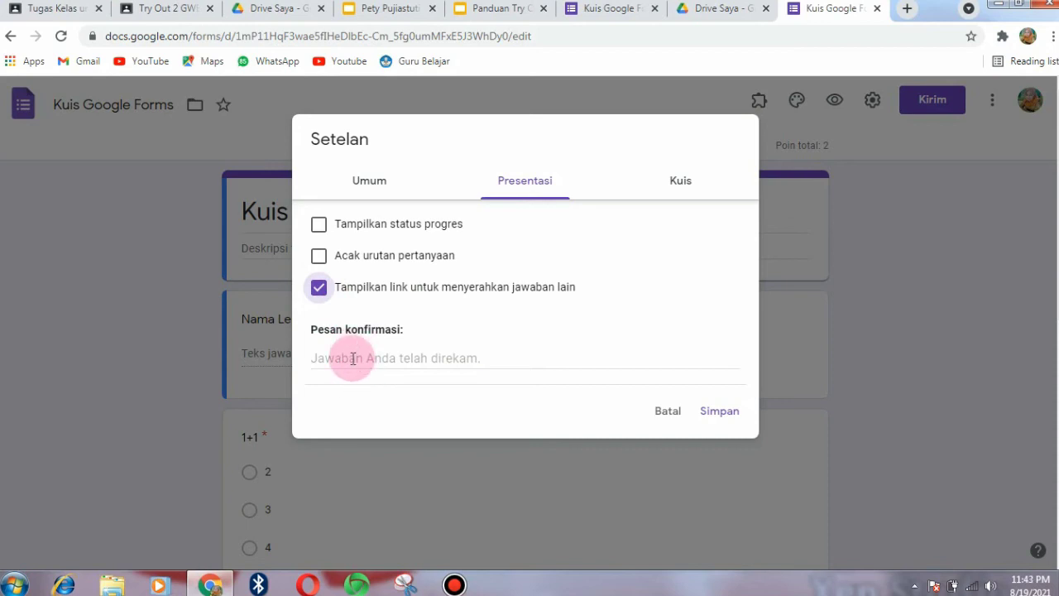
left_click(352, 359)
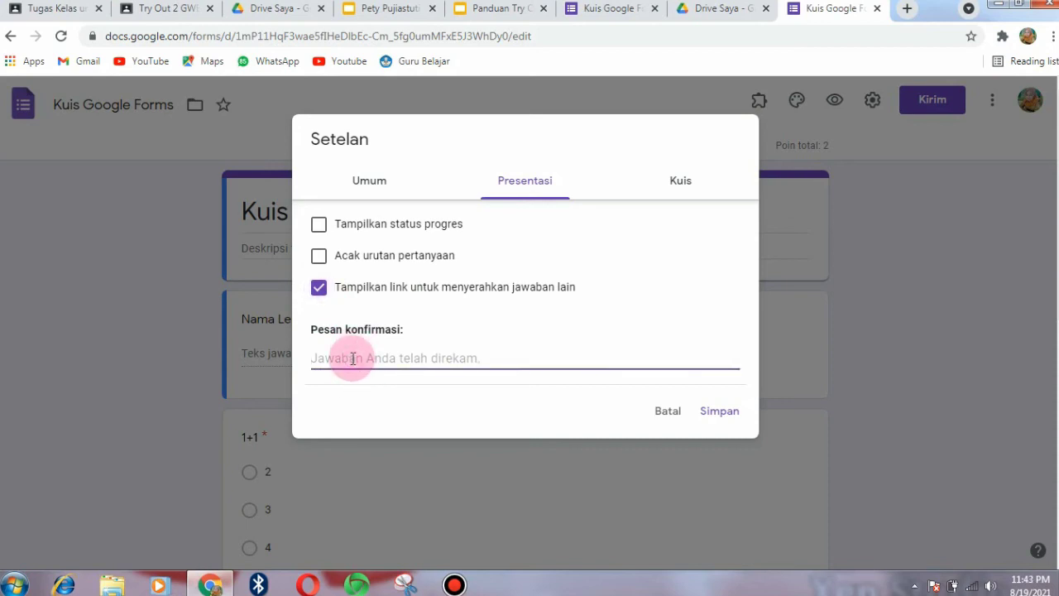
type("T")
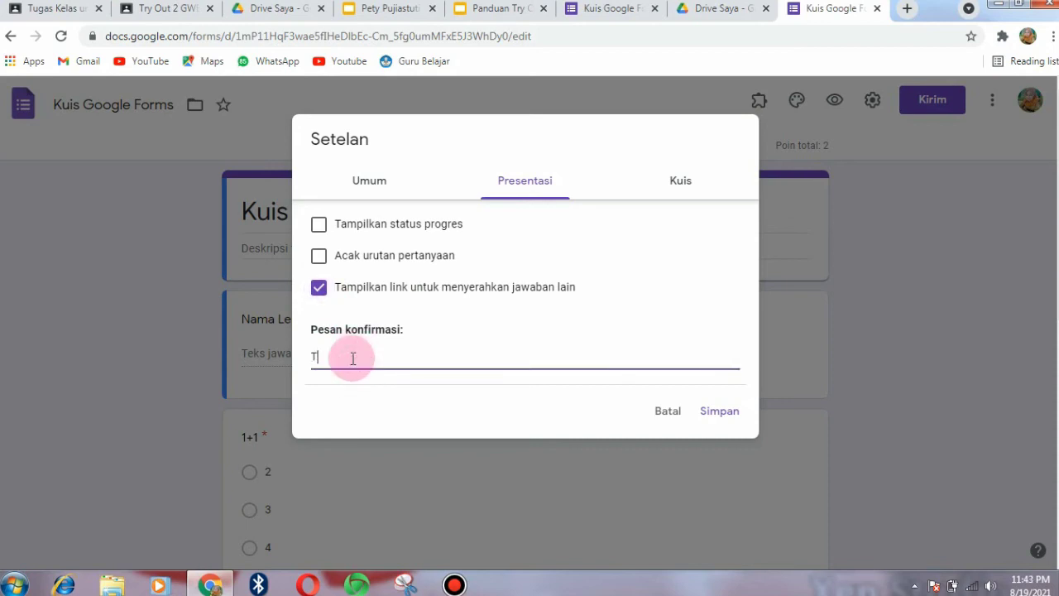
type("erimakasih, semoga sukses")
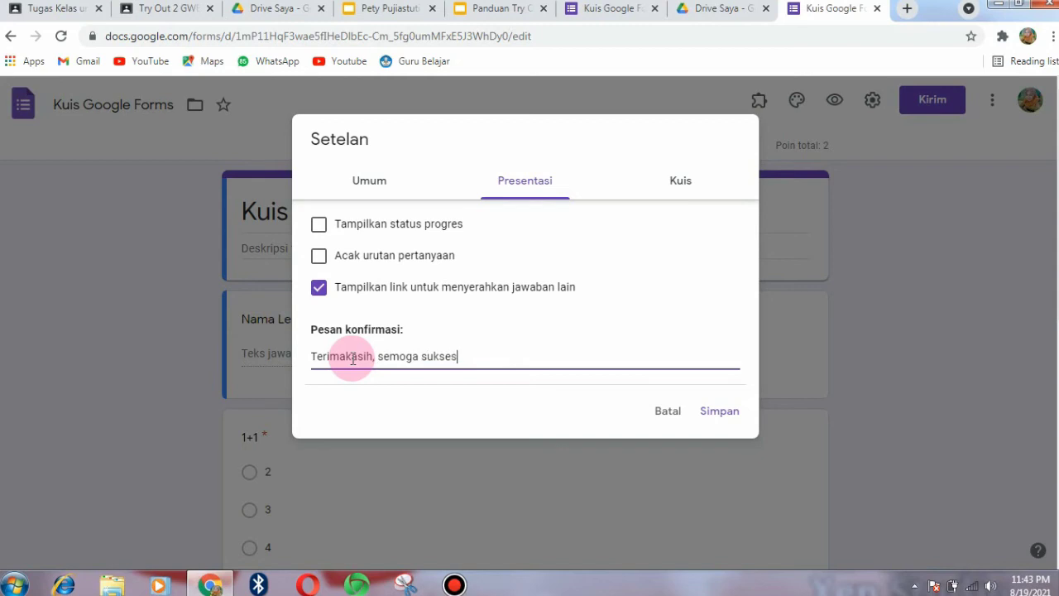
type("!")
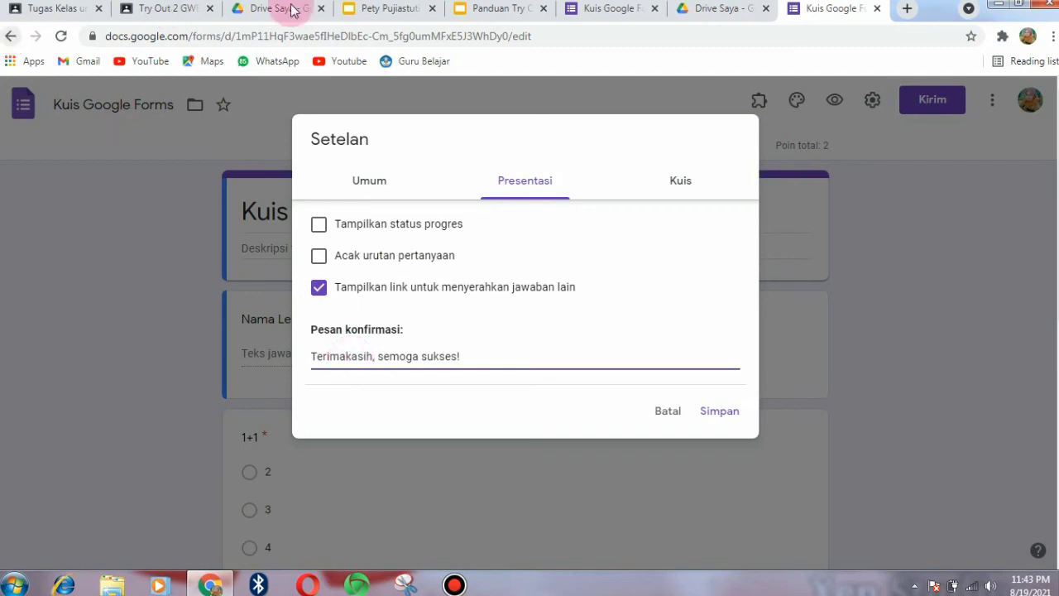
left_click(381, 13)
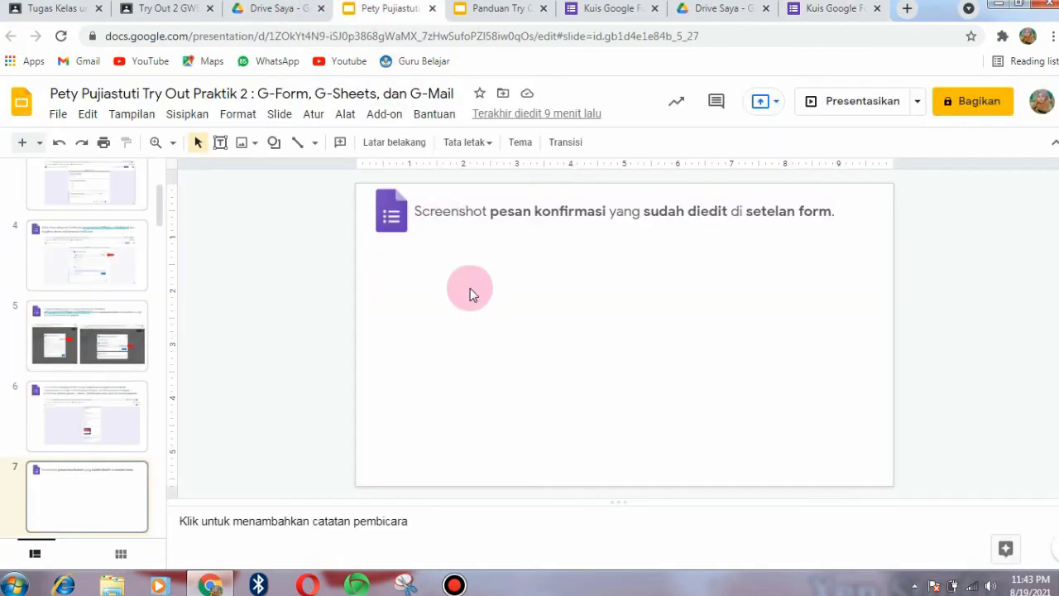
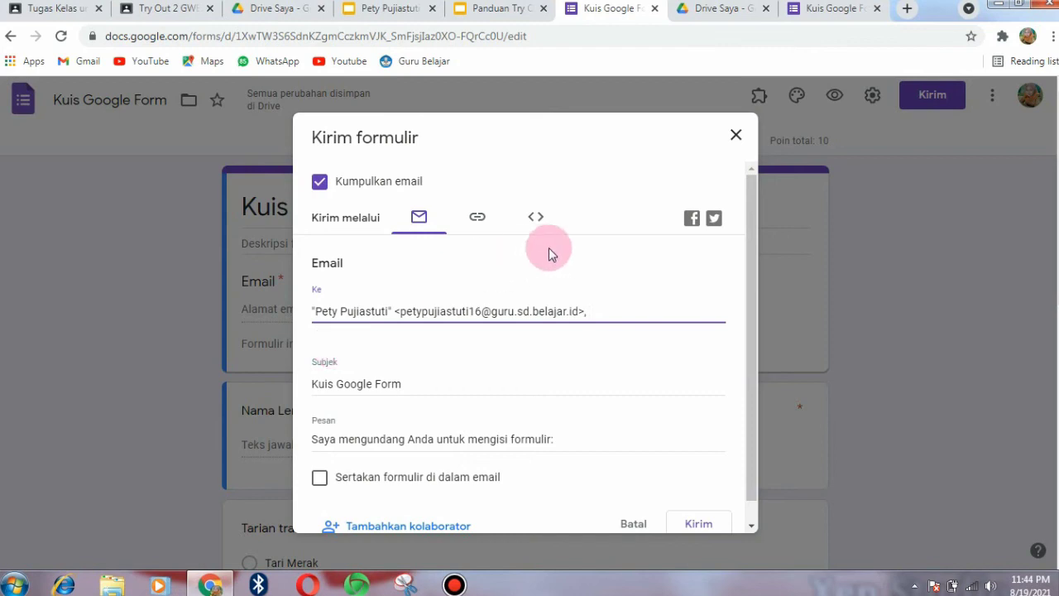
- Finish the 'Kuis Google Form' send dialog with email collection on and the facilitator's address as recipient
left_click_drag(753, 327, 753, 338)
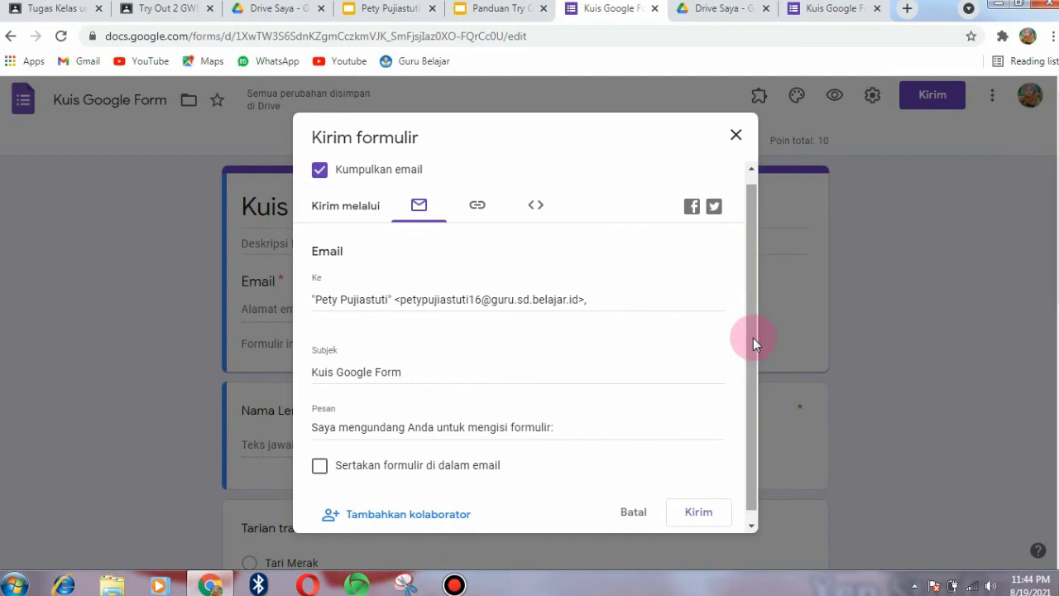
- Paste the send-form screenshot onto slide 8 and crop off its top strip and taskbar
left_click(394, 7)
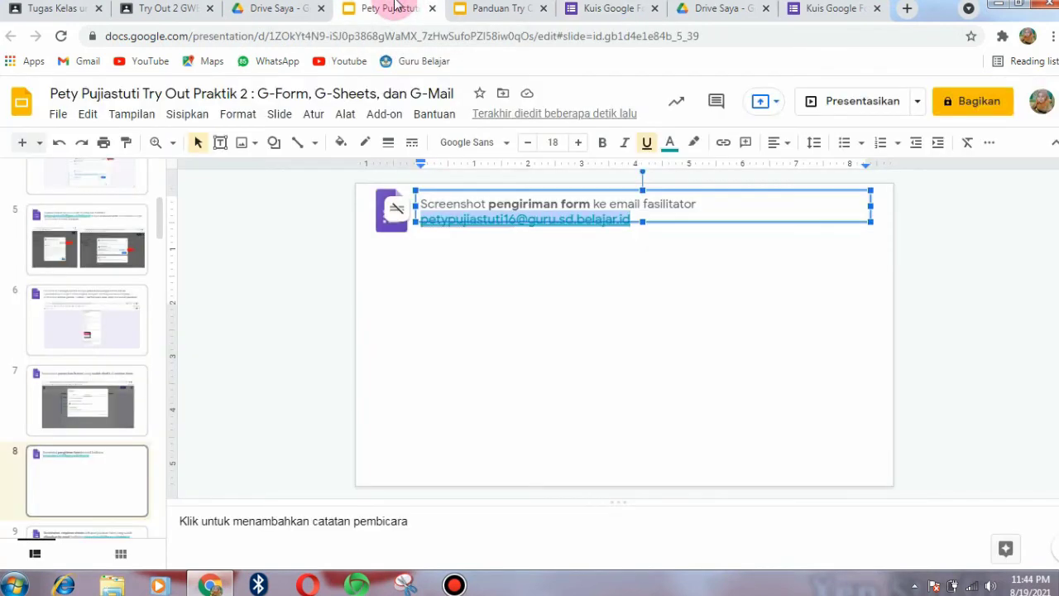
left_click(497, 287)
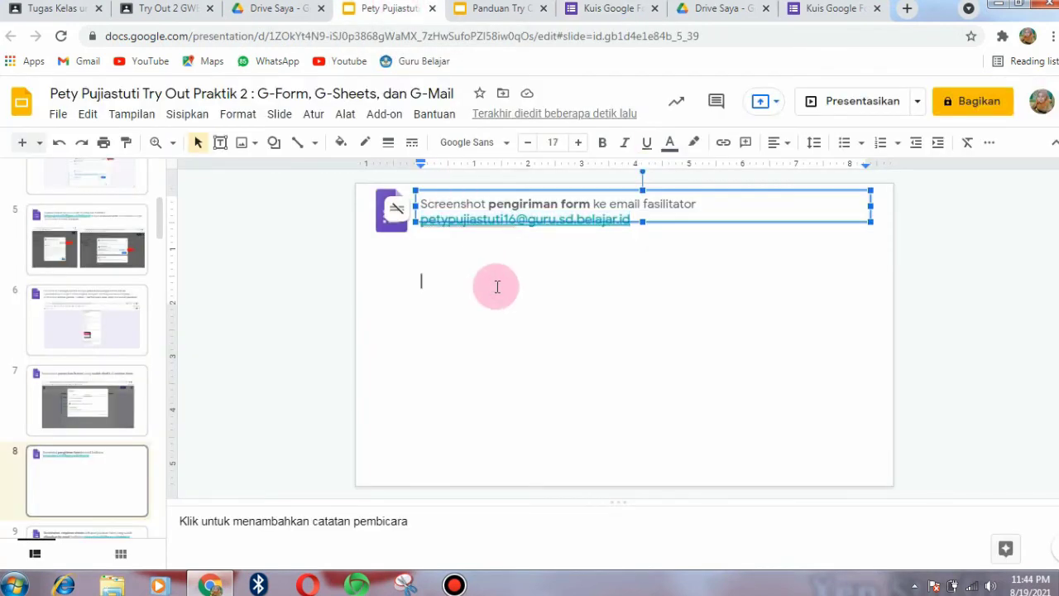
left_click(740, 272)
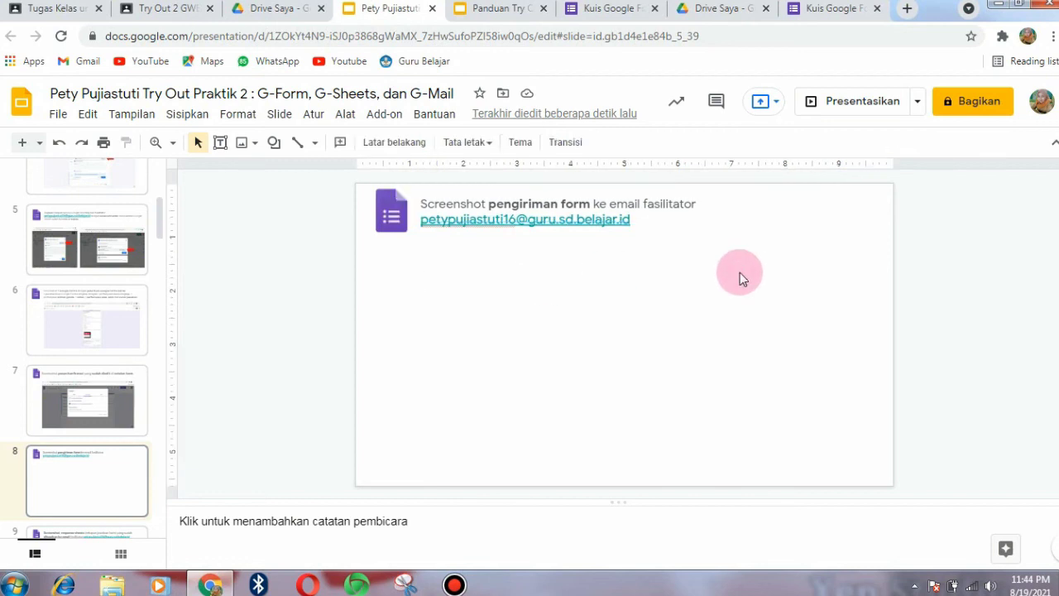
key("ctrl+v")
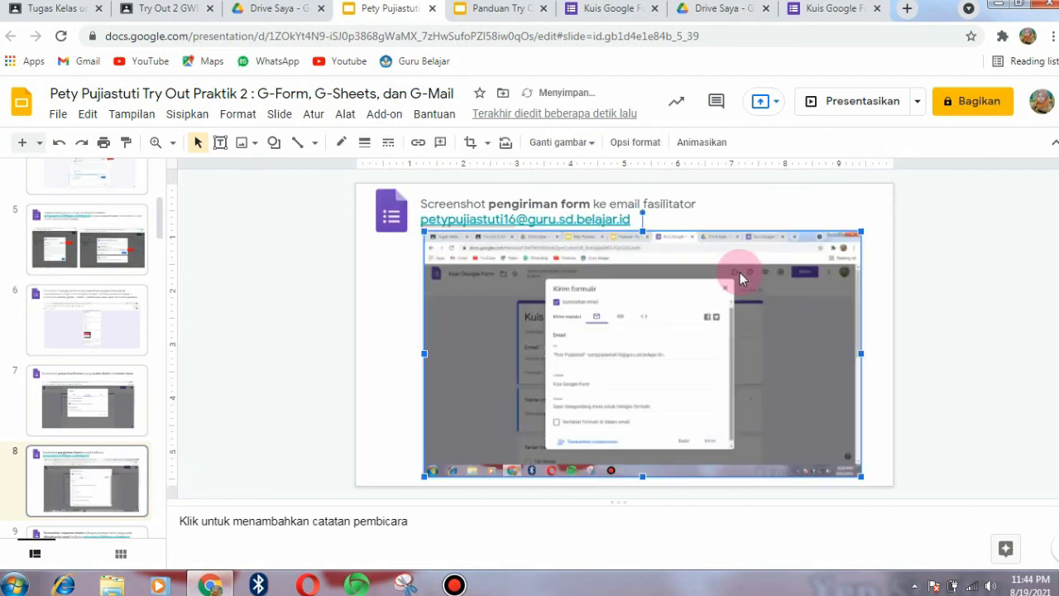
left_click(471, 144)
left_click_drag(642, 236, 641, 246)
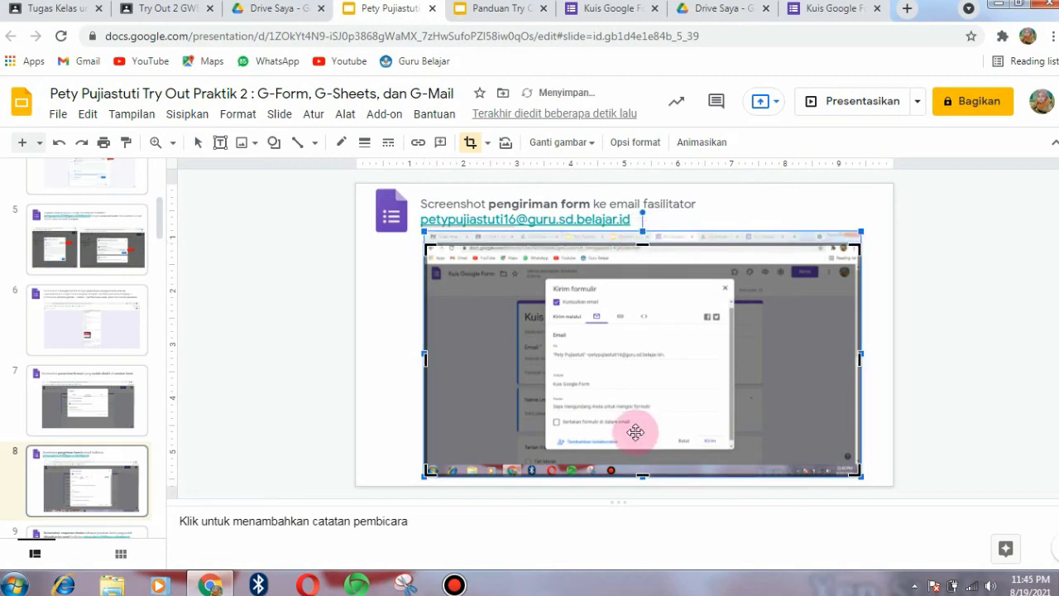
left_click_drag(641, 474, 641, 461)
left_click(890, 339)
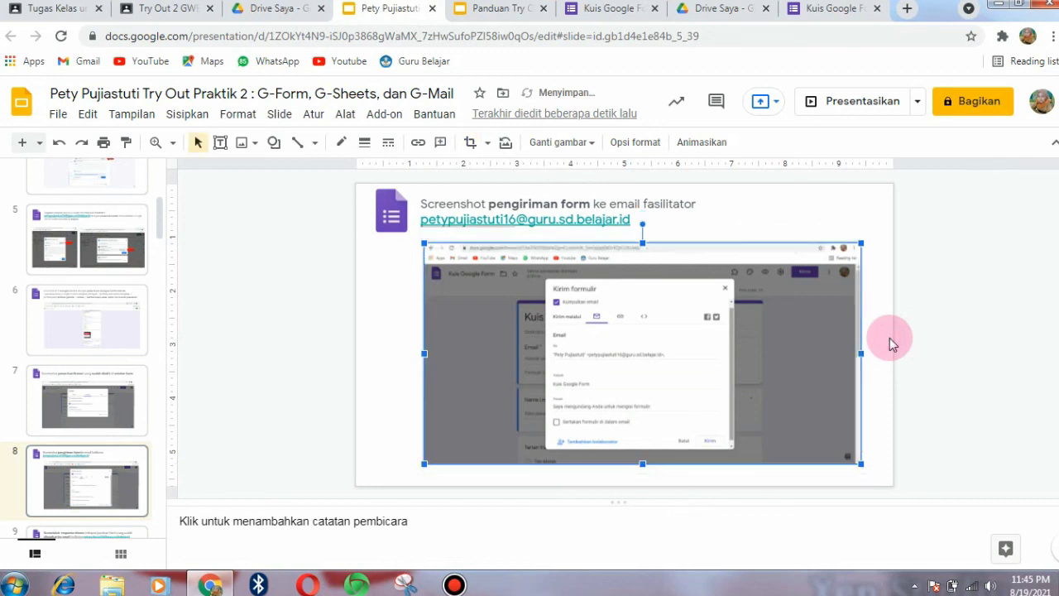
- Point a red right-arrow at the screenshot's recipient field, then go to slide 9
left_click(275, 144)
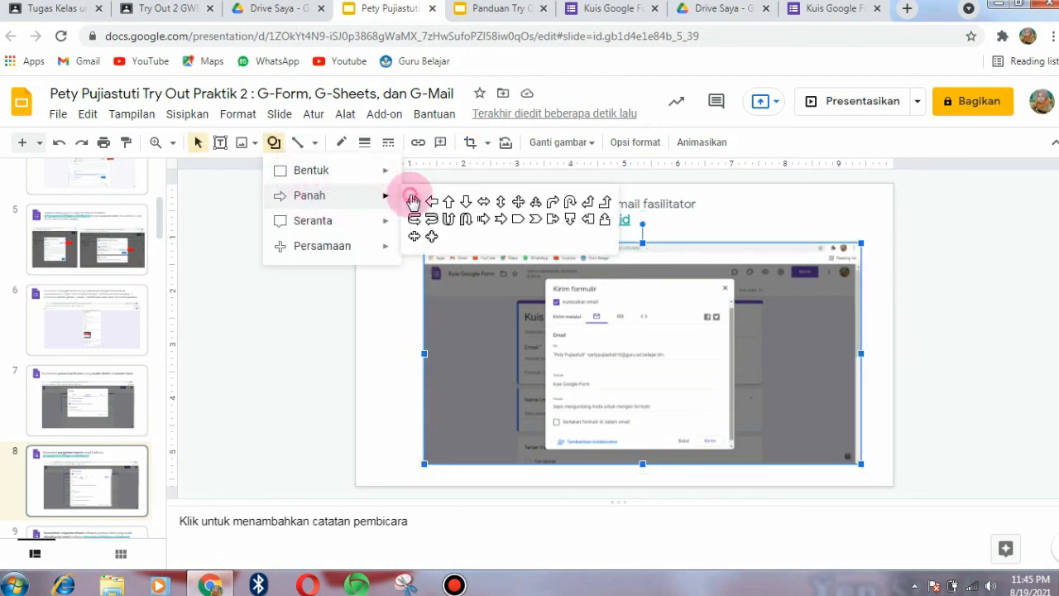
left_click(413, 201)
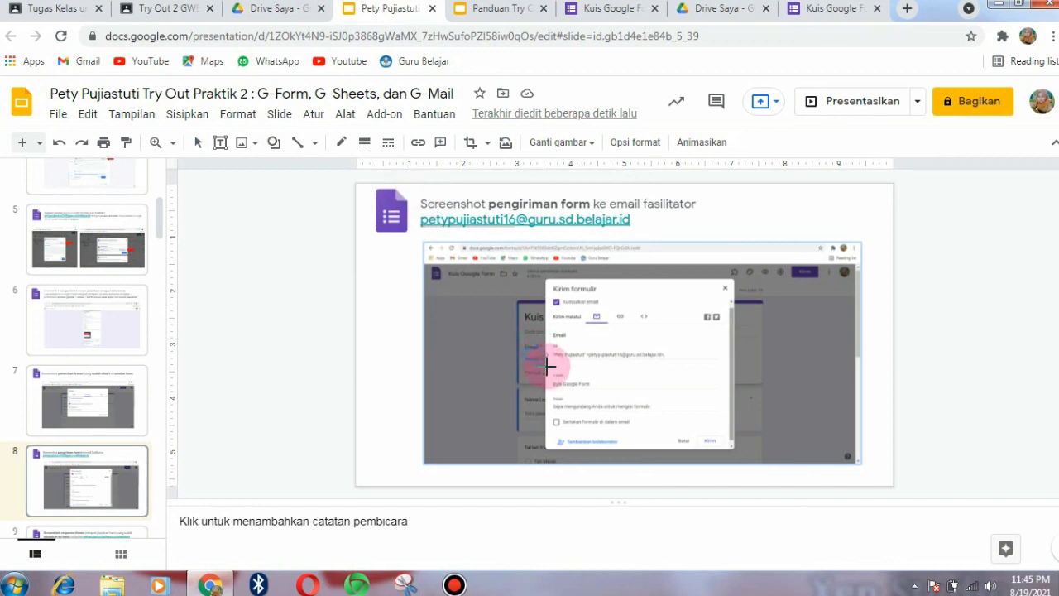
left_click_drag(549, 365, 524, 344)
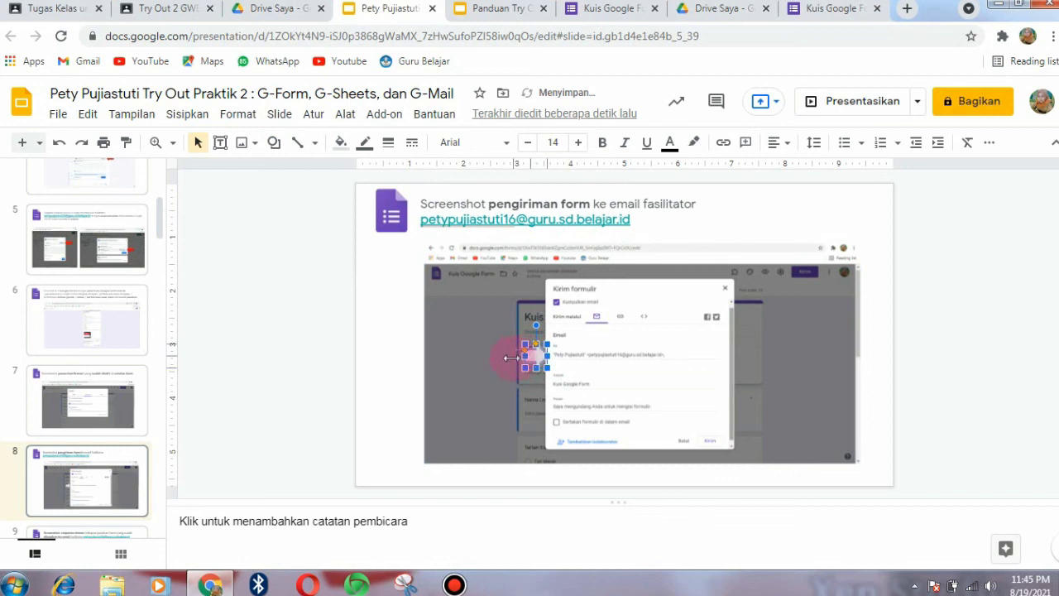
left_click(340, 142)
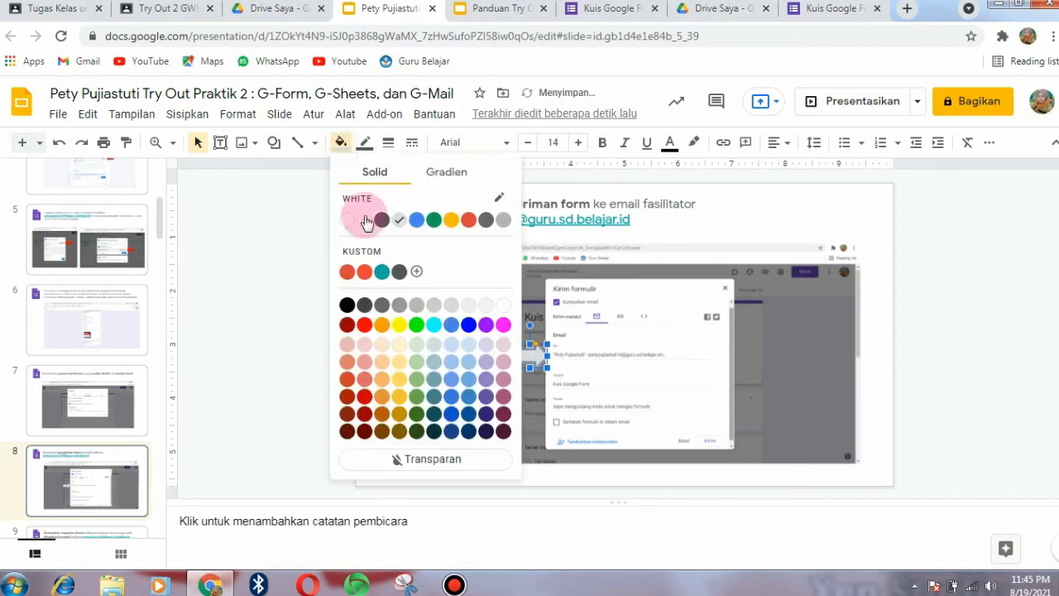
left_click(364, 326)
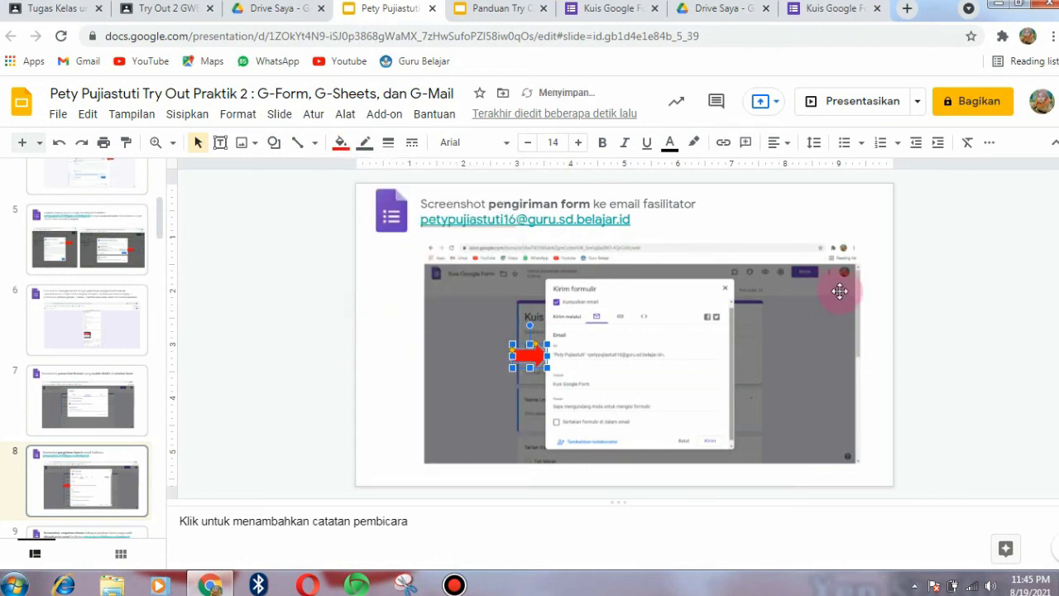
left_click(900, 329)
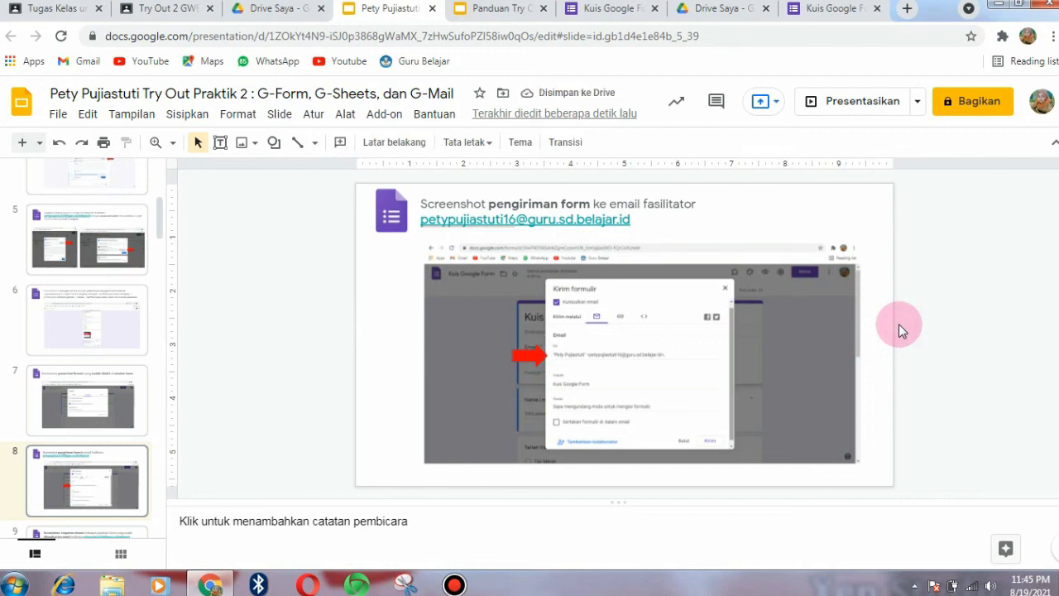
key("Page_Down")
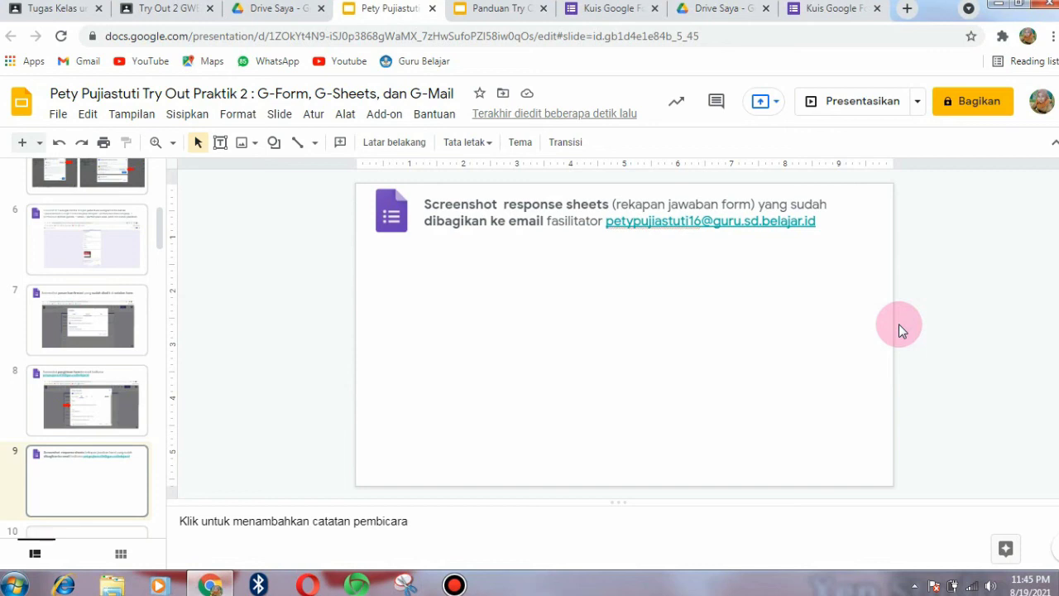
- Close the send-form dialog of 'Kuis Google Form'
left_click(611, 7)
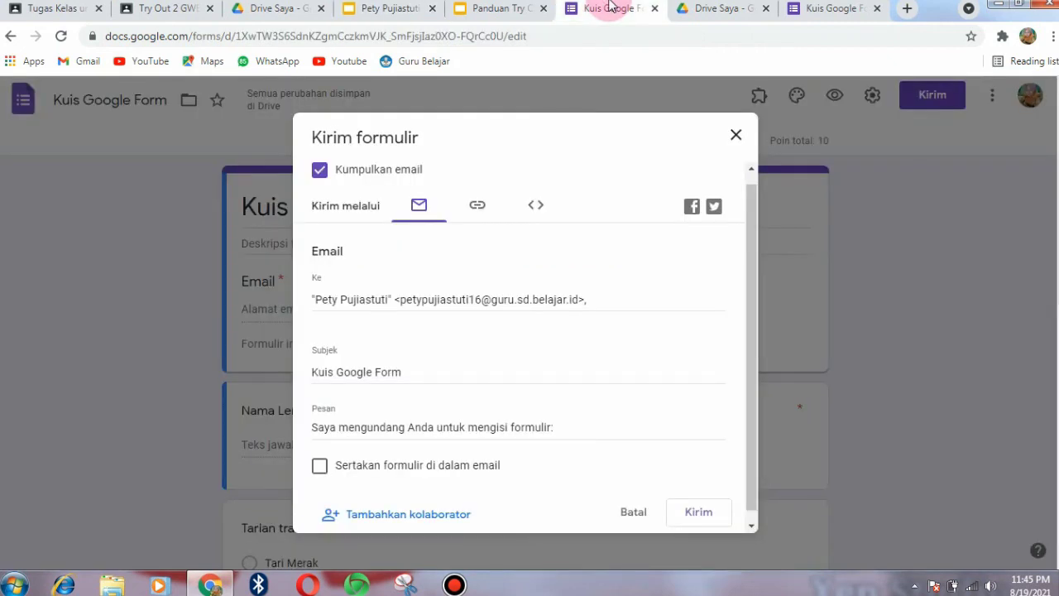
left_click(737, 138)
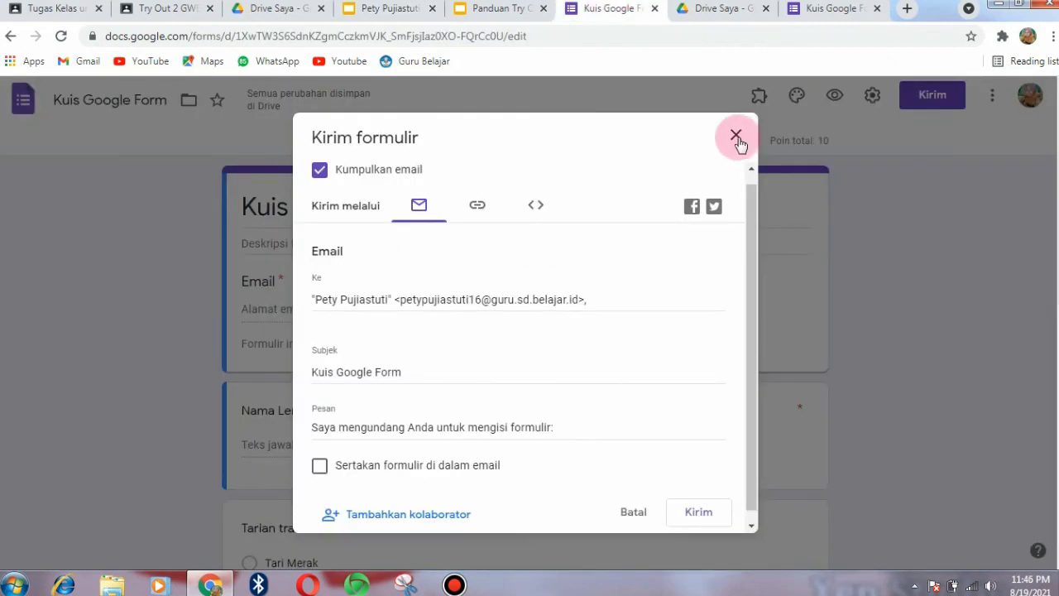
left_click(736, 137)
left_click(828, 8)
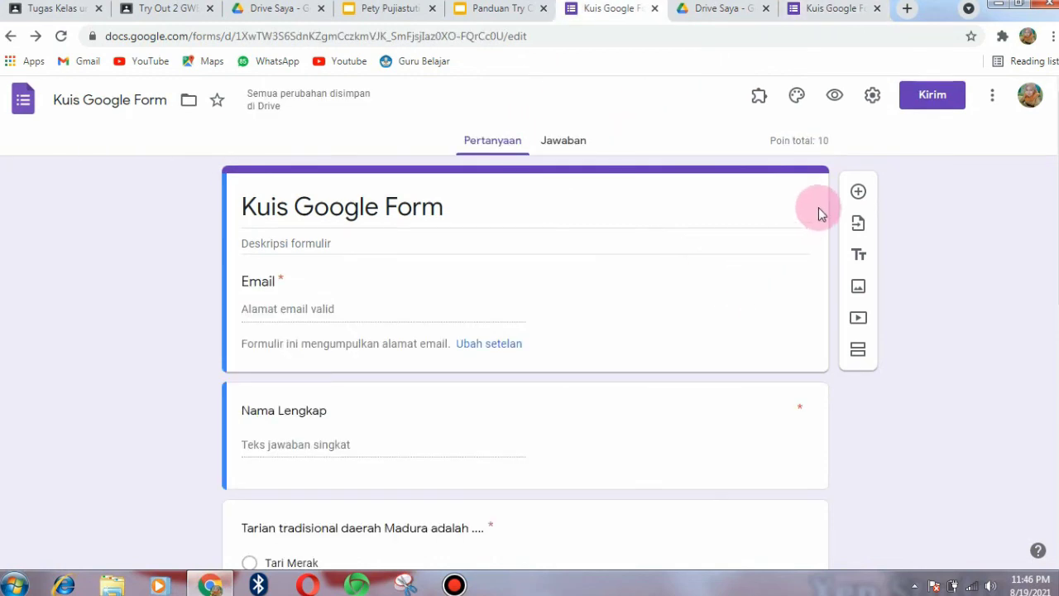
- Copy the form's shortened share link, then switch to the 'Kuis Google Forms' quiz
left_click(931, 96)
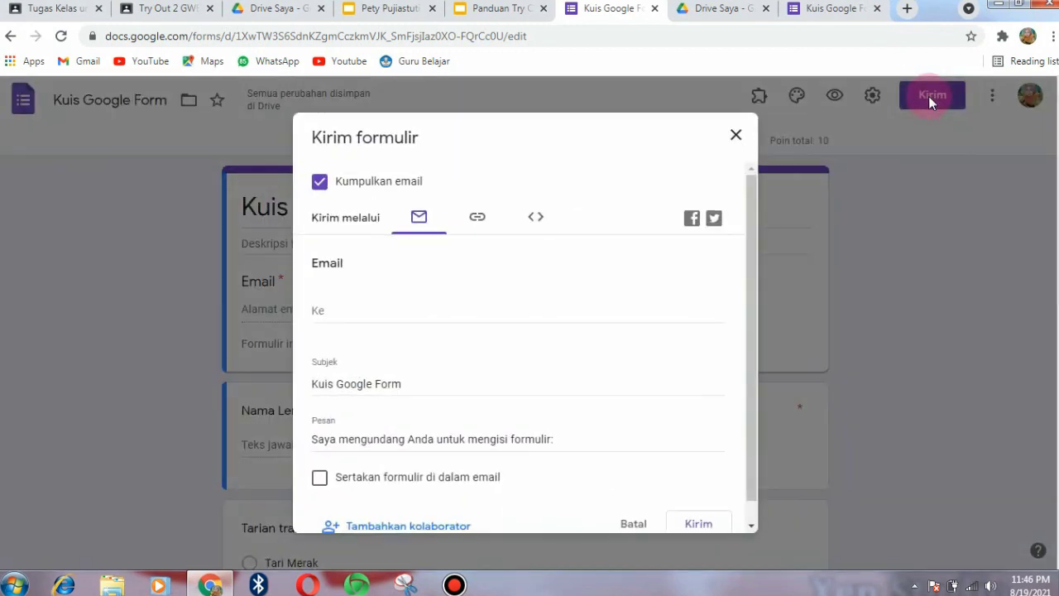
left_click(480, 217)
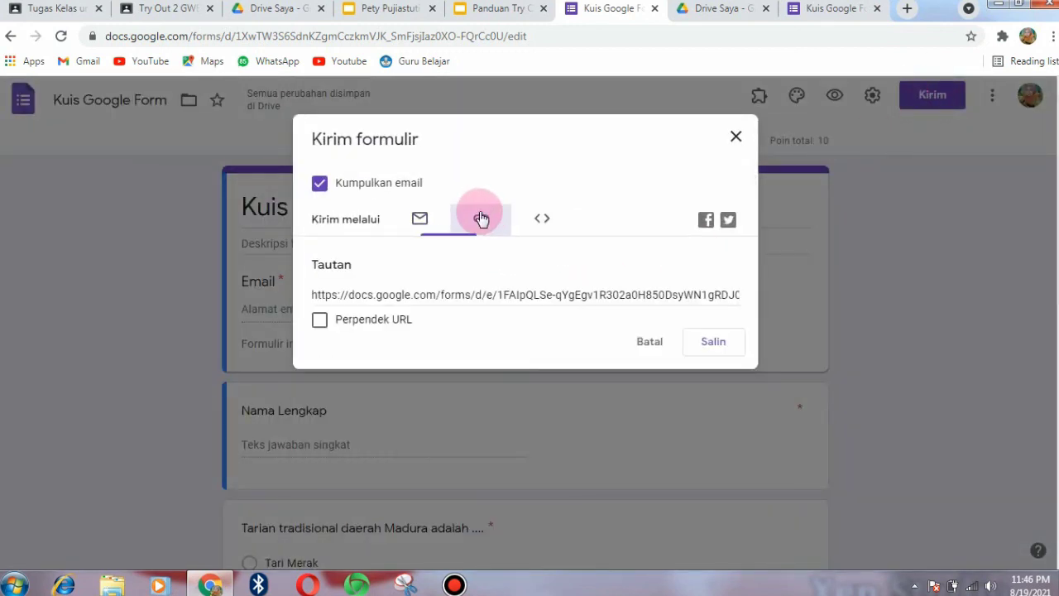
left_click(319, 323)
left_click(714, 341)
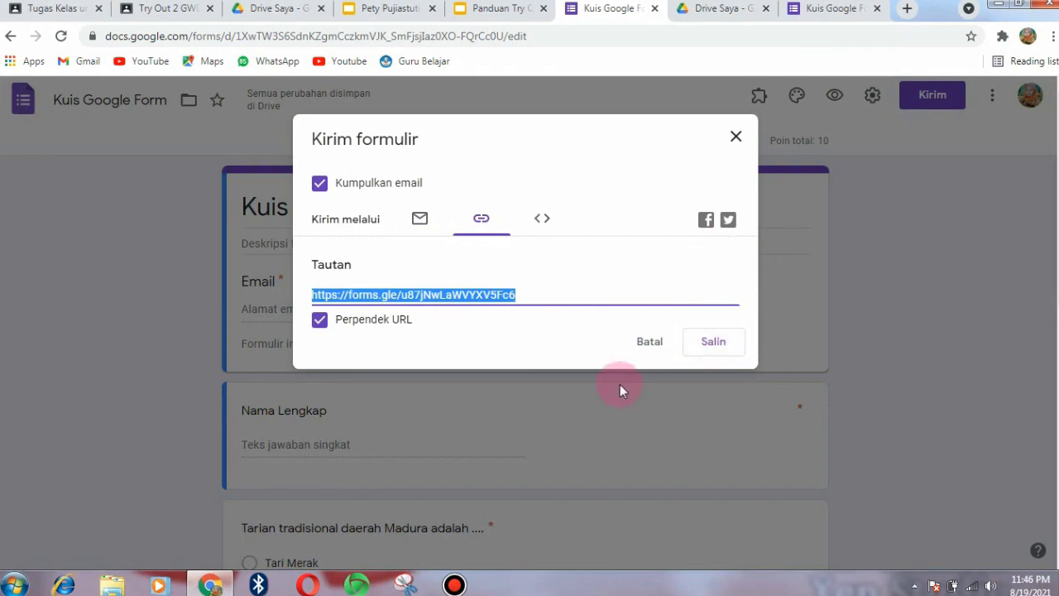
left_click(651, 348)
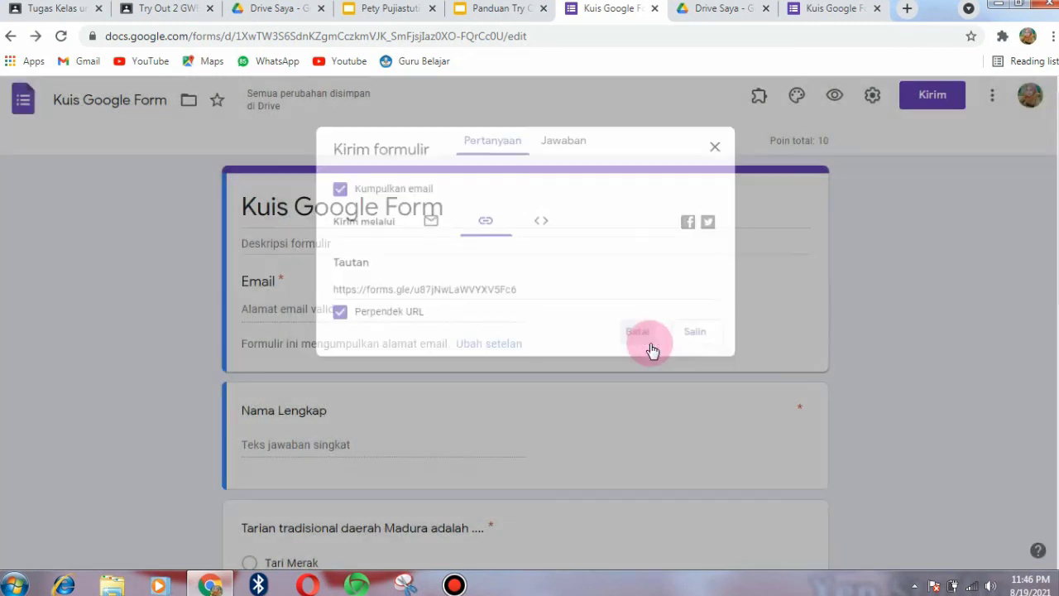
left_click(822, 10)
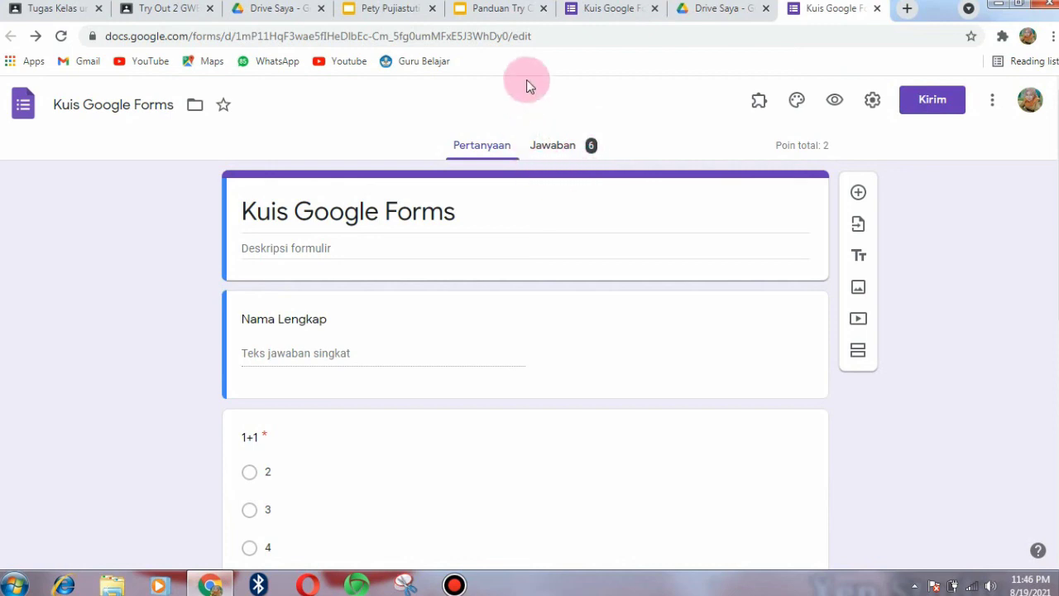
- Open the quiz's Jawaban responses in the linked 'Kuis Google Forms (Jawaban)' spreadsheet
left_click(554, 154)
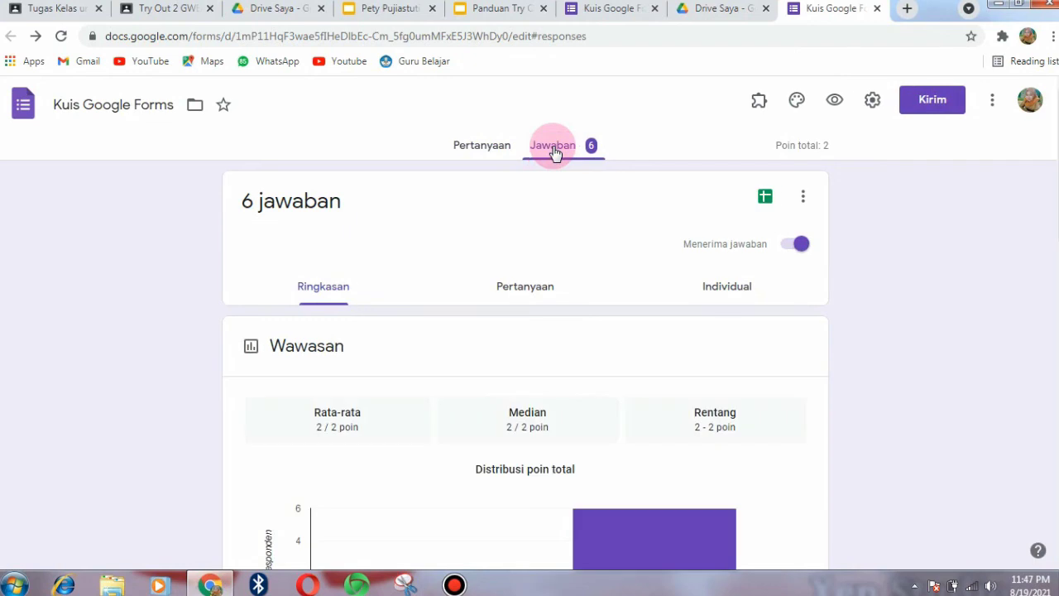
left_click(765, 200)
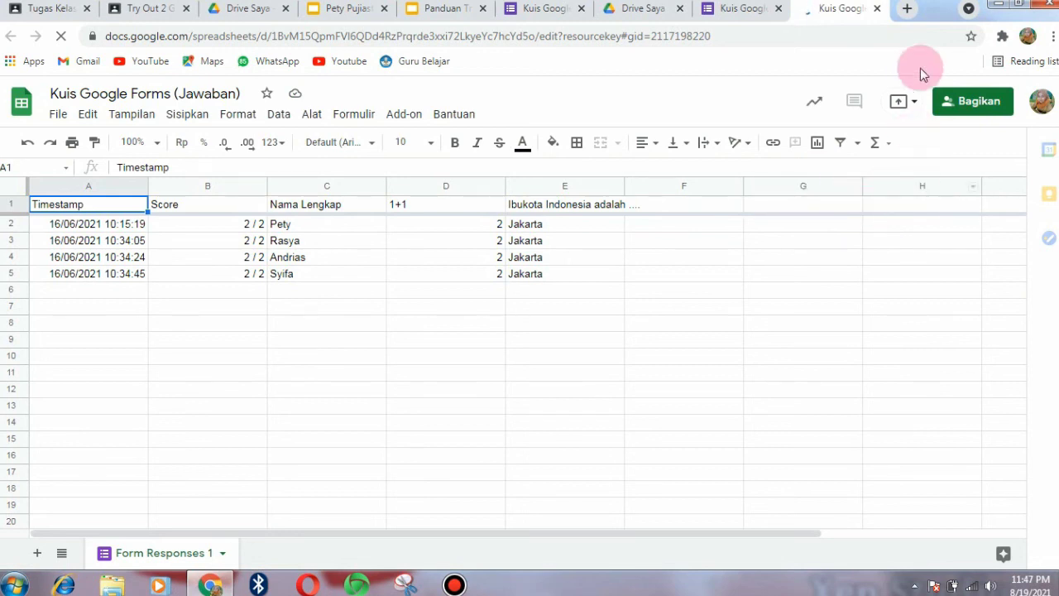
- Add the facilitator's e-mail as Editor in the share dialog with message 'Ini tugas saya master'
left_click(972, 110)
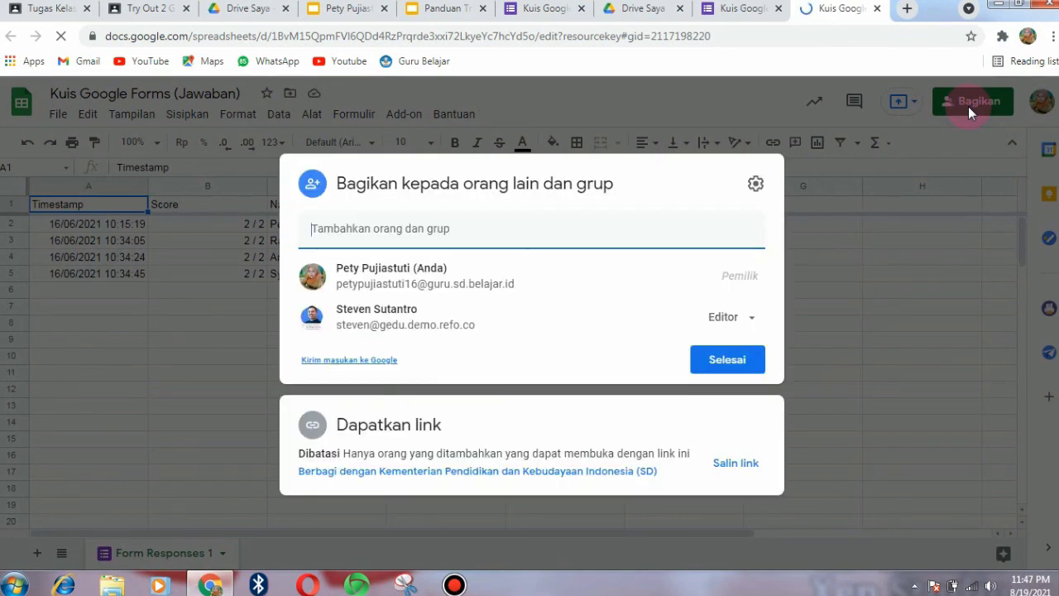
left_click(426, 235)
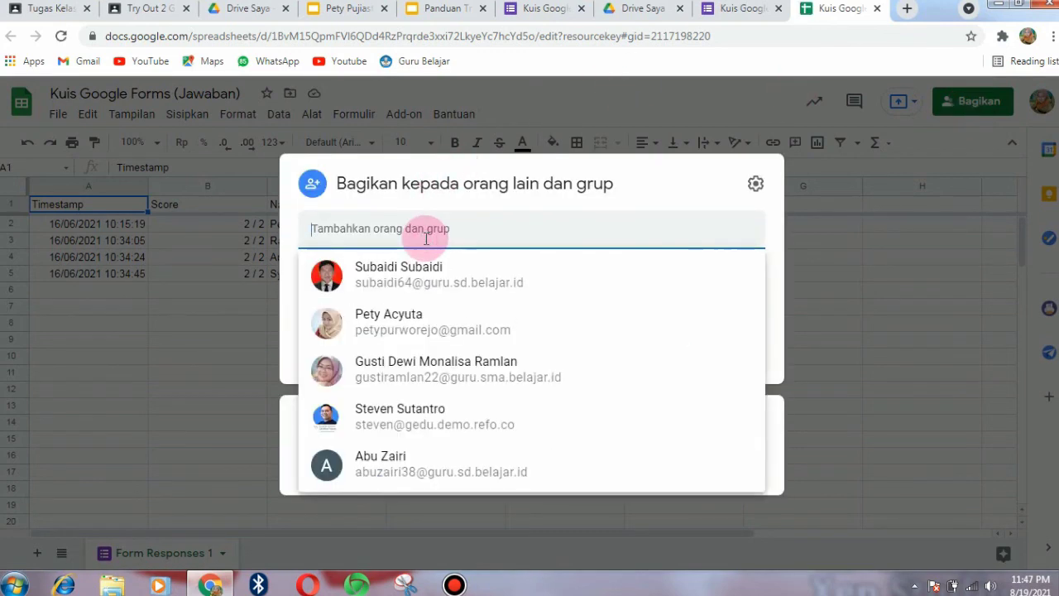
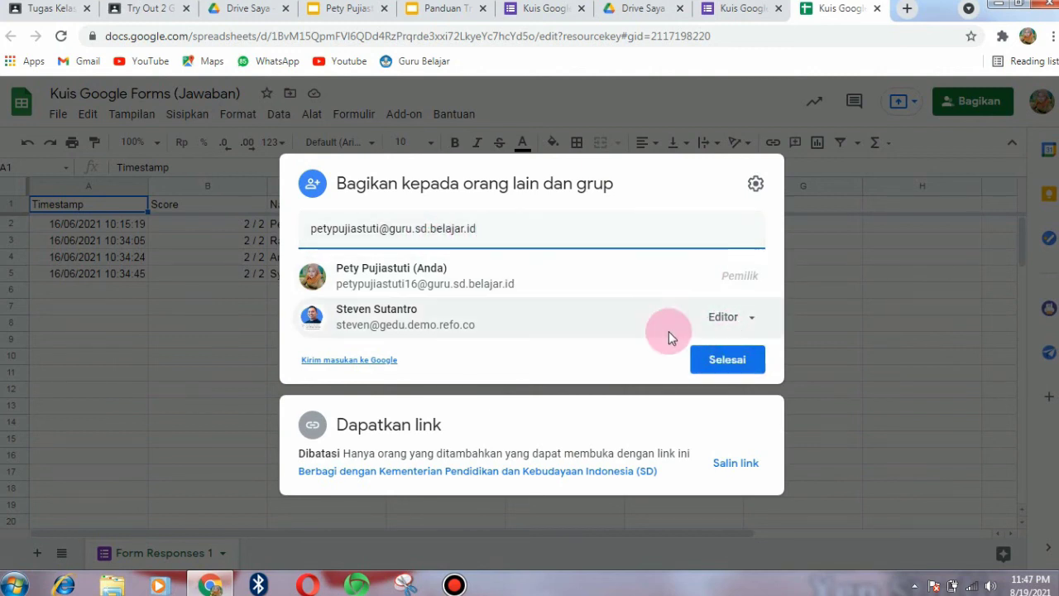
key("Return")
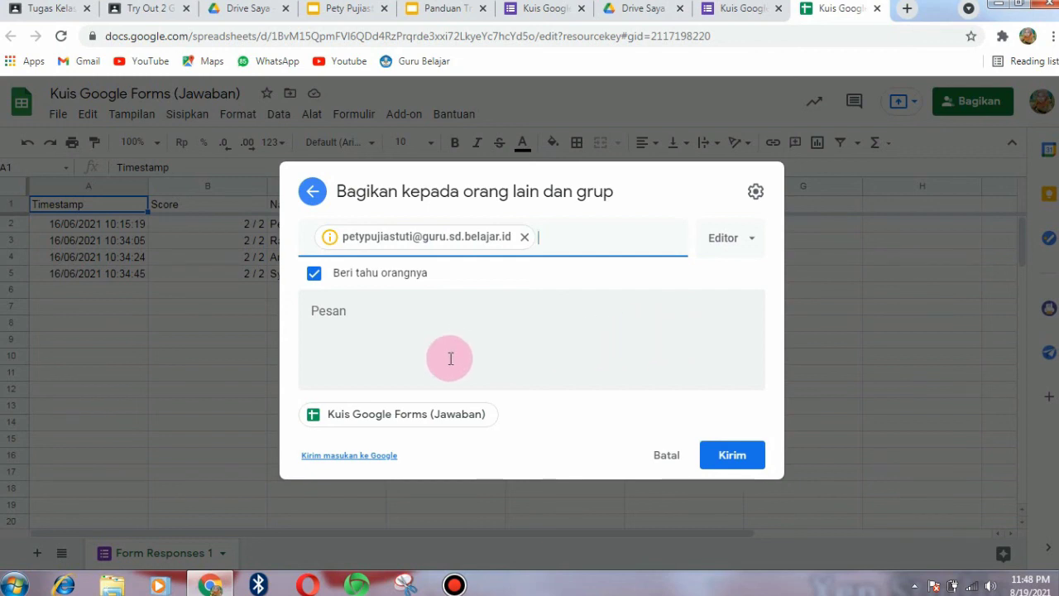
left_click(377, 311)
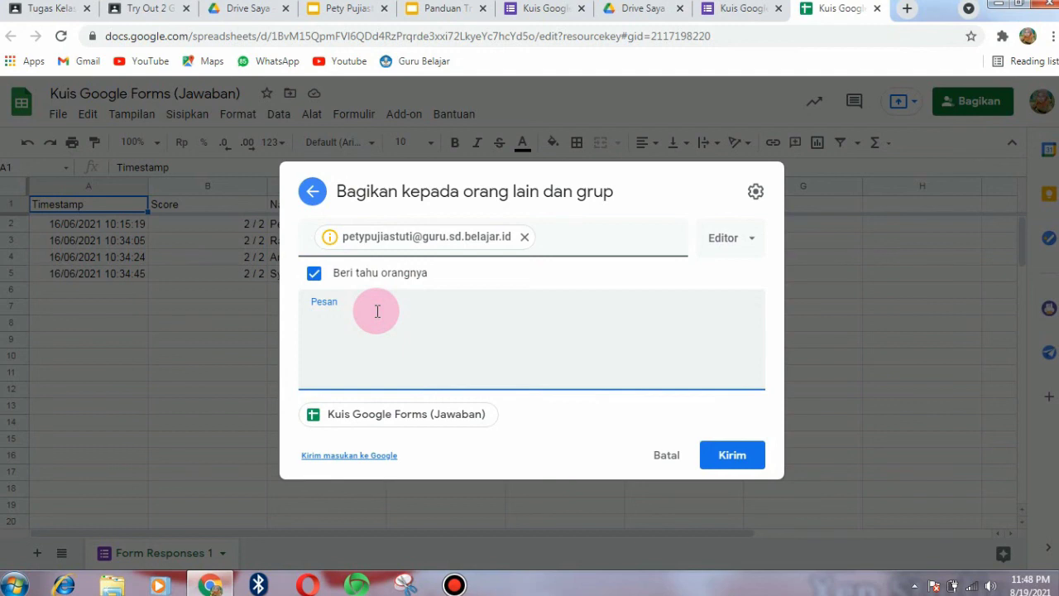
type("Ini tugas say")
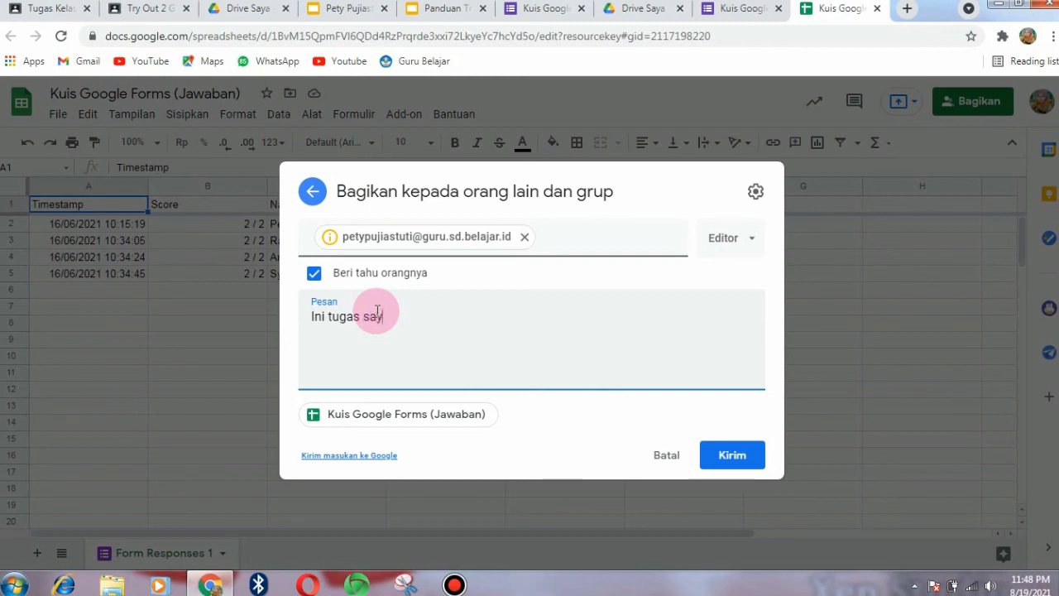
type("a master")
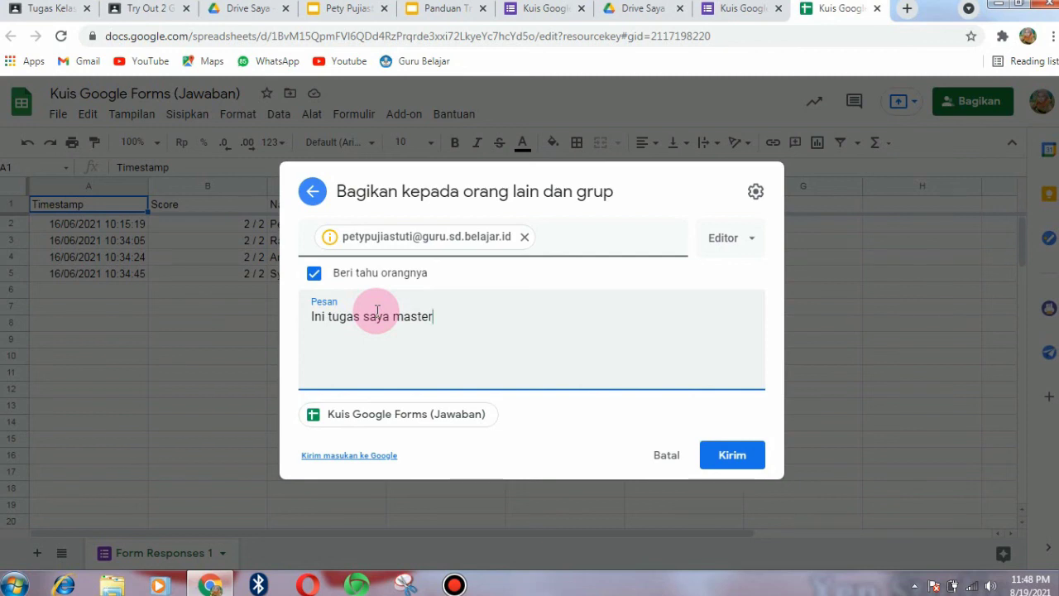
left_click(329, 11)
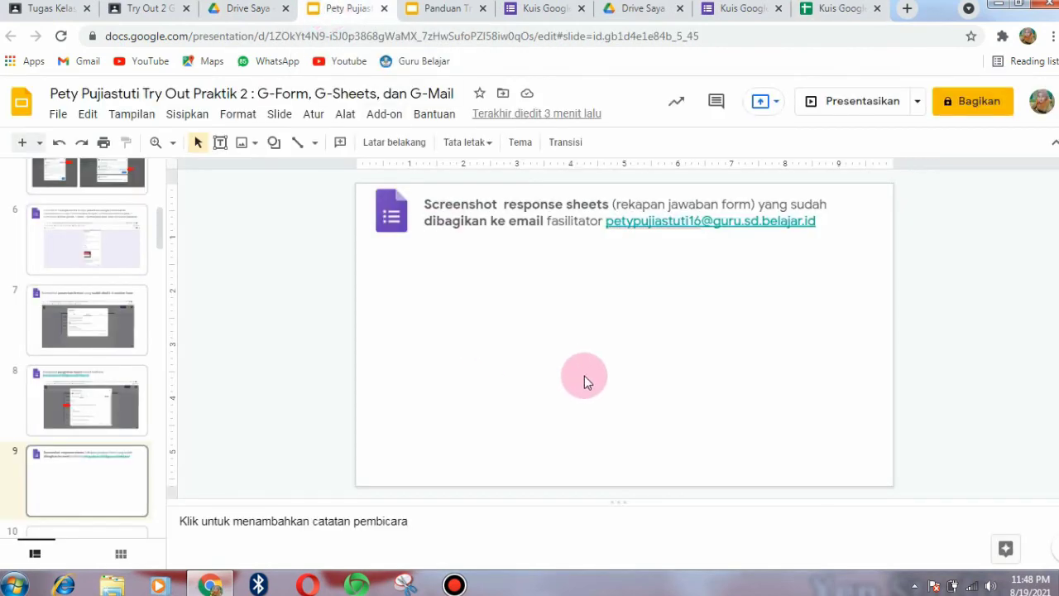
- Paste the sharing-dialog screenshot onto slide 9 and crop off its top and taskbar strips
key("ctrl+v")
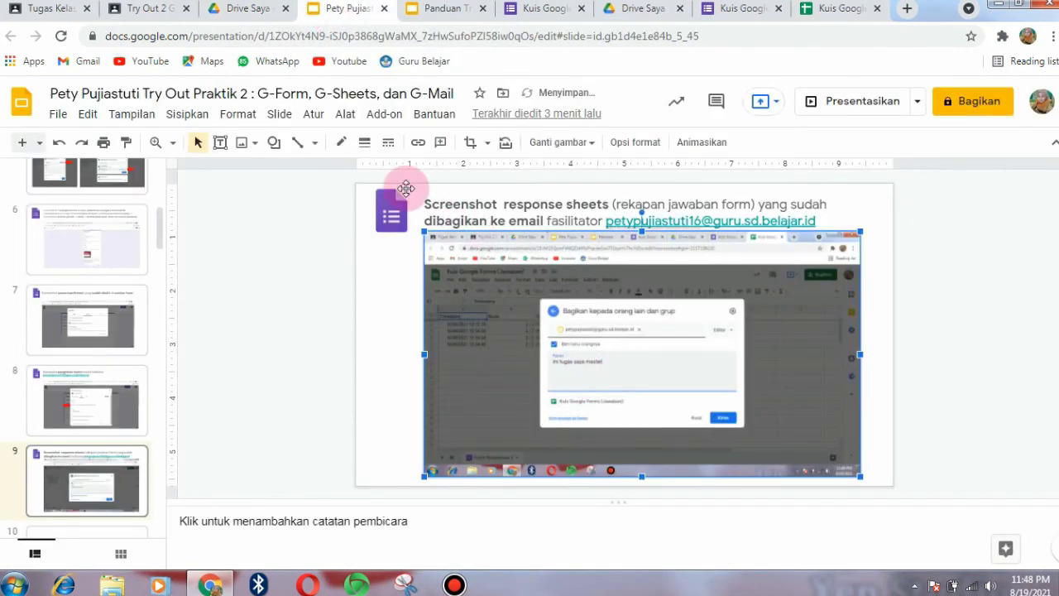
left_click(470, 143)
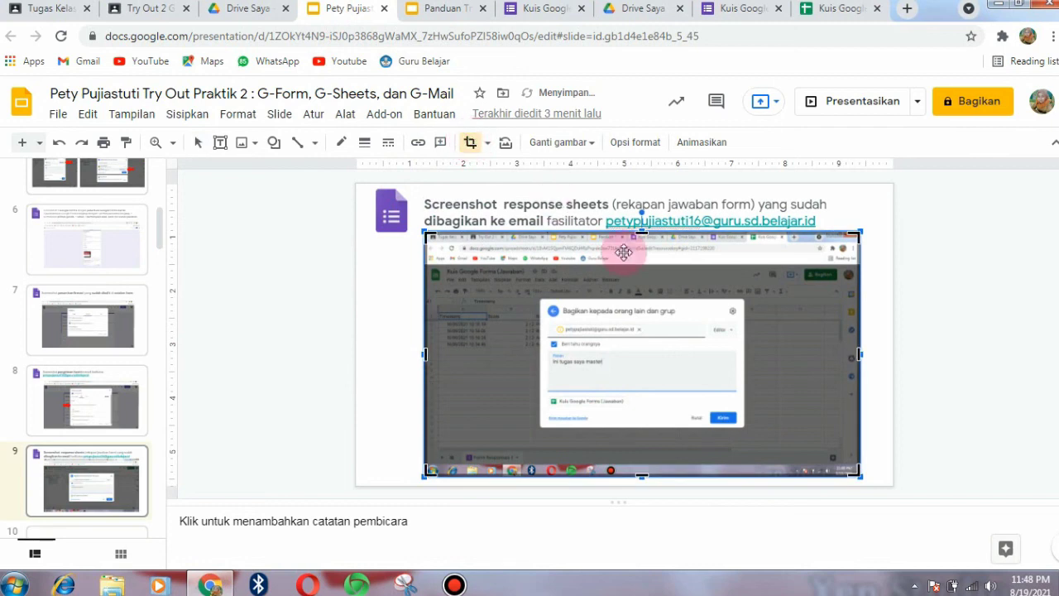
left_click_drag(645, 234, 646, 245)
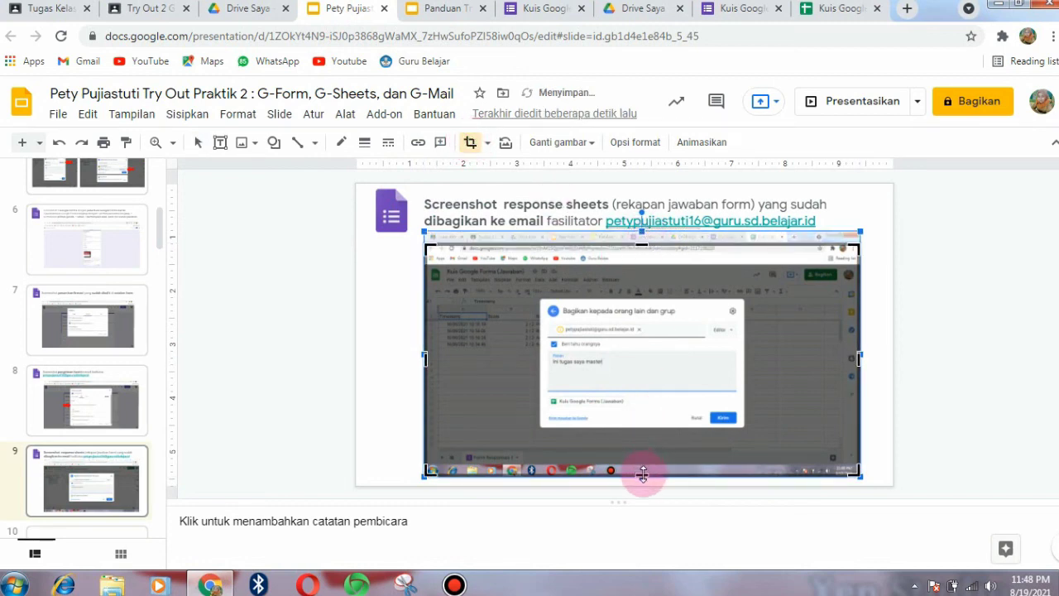
left_click_drag(644, 468, 643, 462)
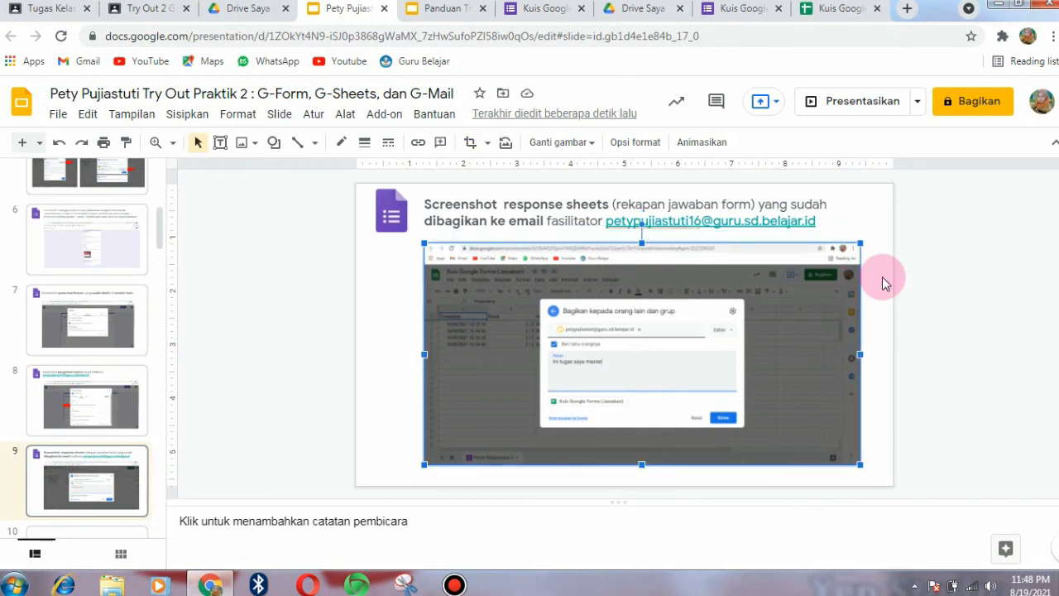
scroll(883, 282, "down", 1)
scroll(882, 282, "up", 1)
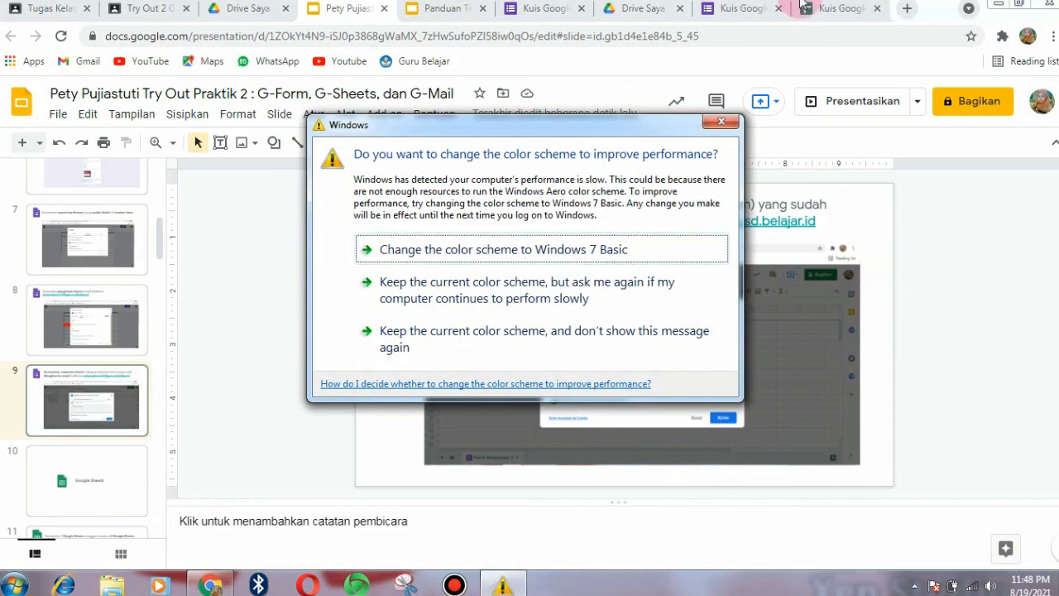
left_click(721, 125)
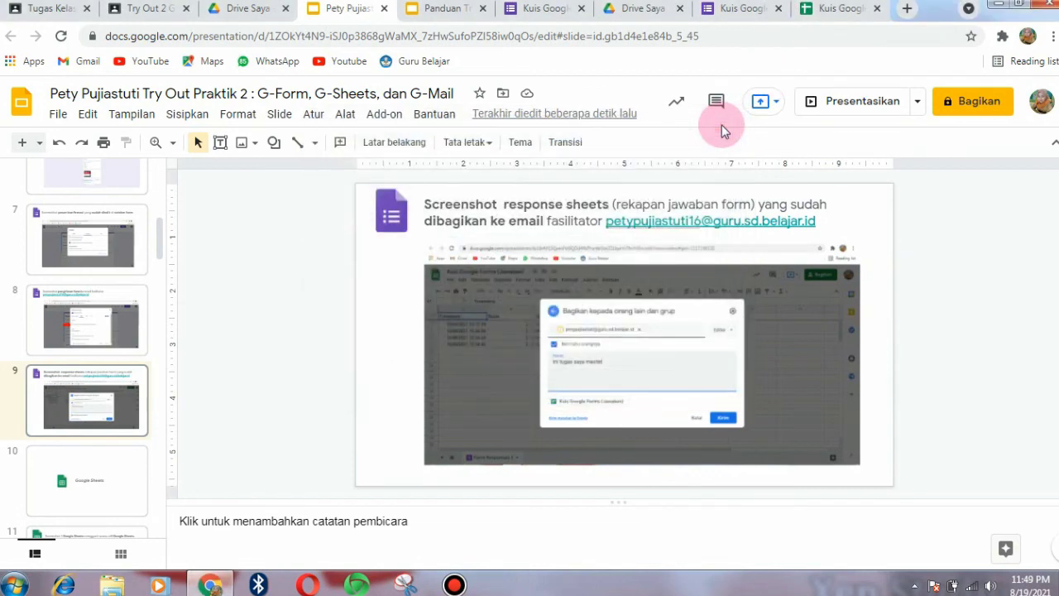